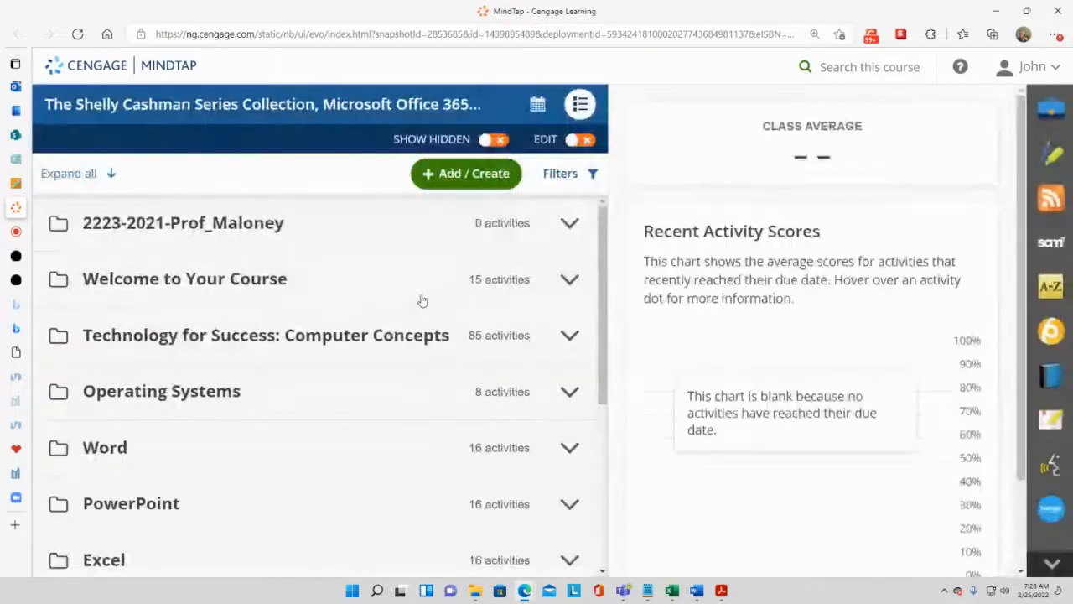
# Expand the Word folder and its Module 1, and review the listed activities, due dates and final exam.
pyautogui.click(113, 448)
pyautogui.scroll(-2, 385, 359)
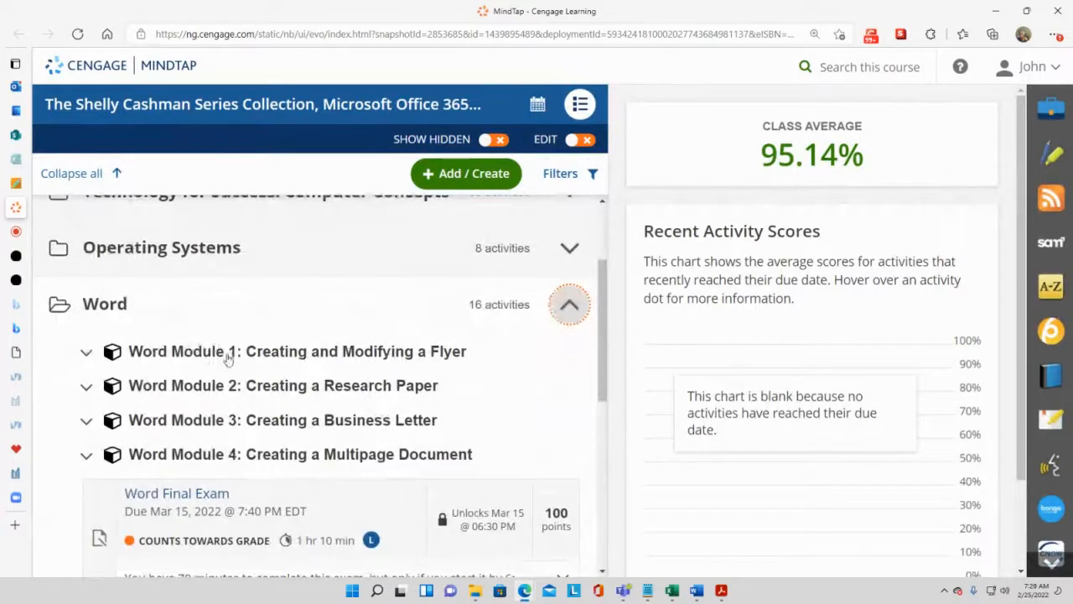
pyautogui.click(226, 357)
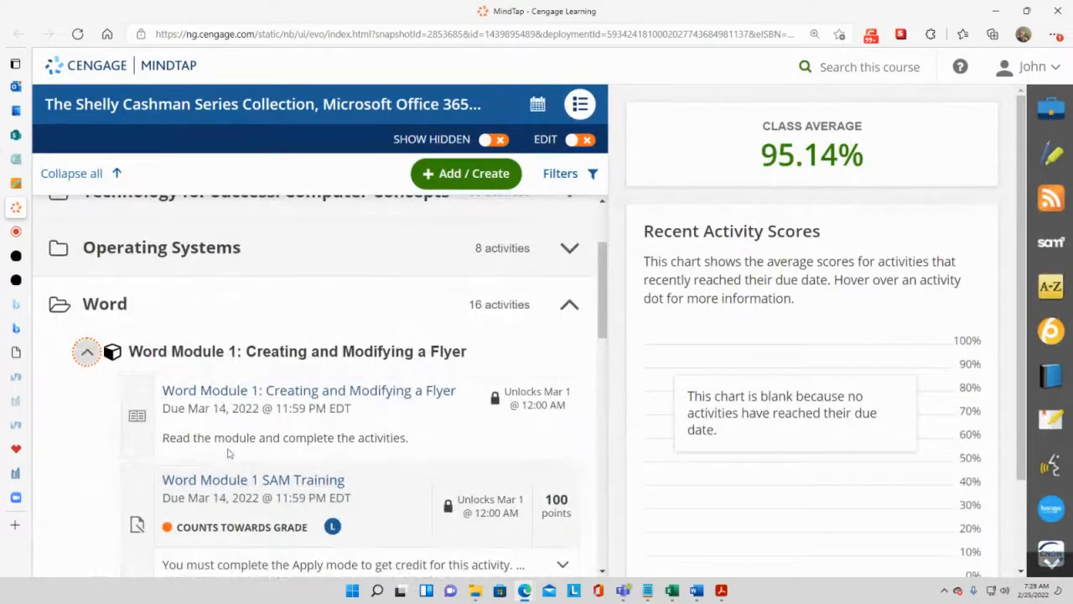
pyautogui.scroll(-1, 226, 452)
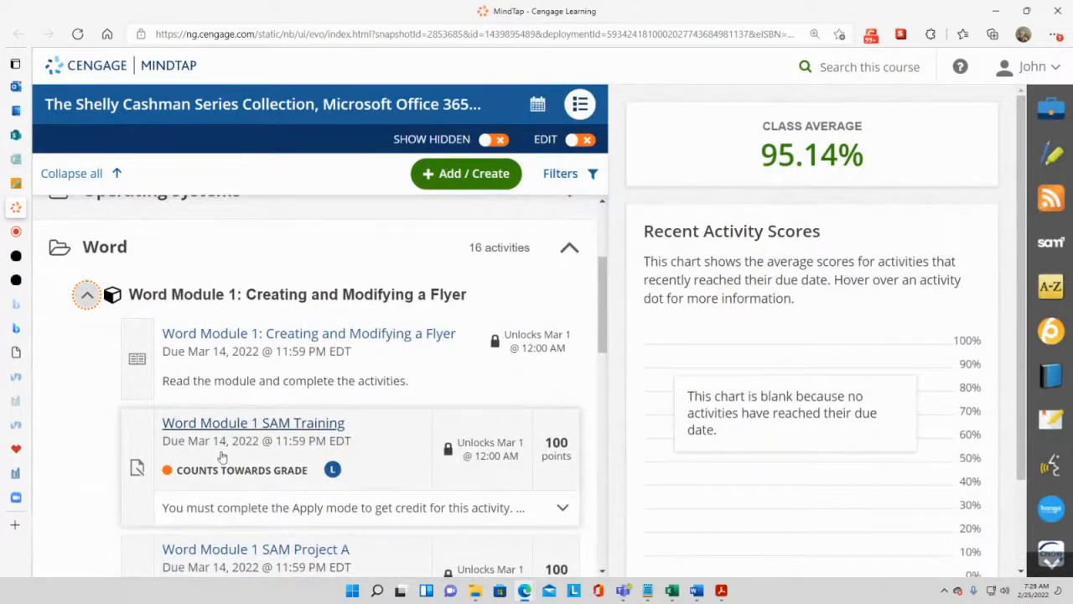
pyautogui.scroll(-2, 222, 456)
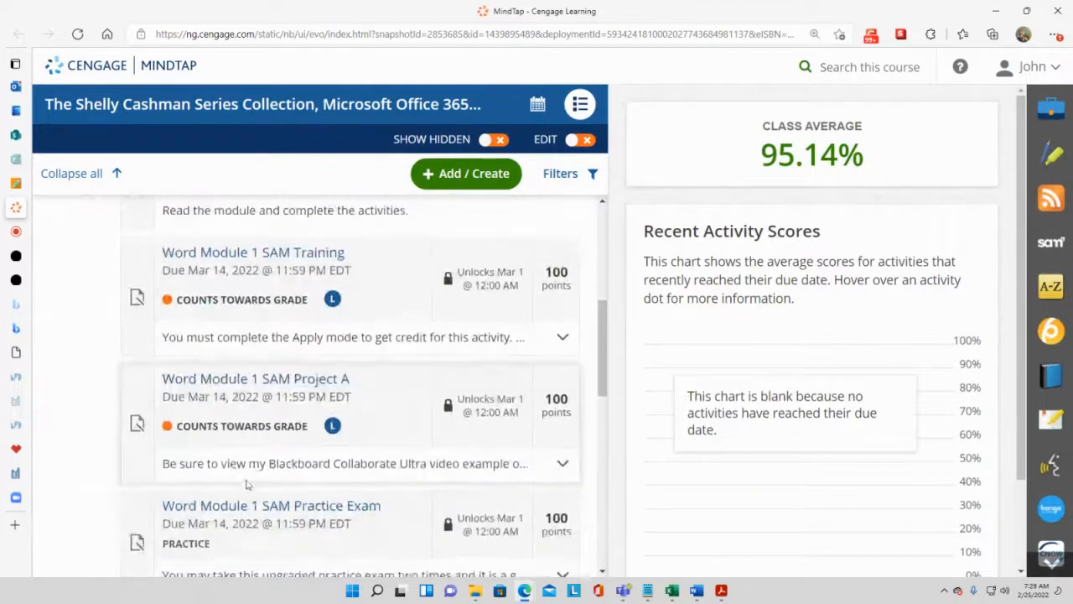
pyautogui.scroll(-3, 246, 478)
pyautogui.scroll(-4, 247, 478)
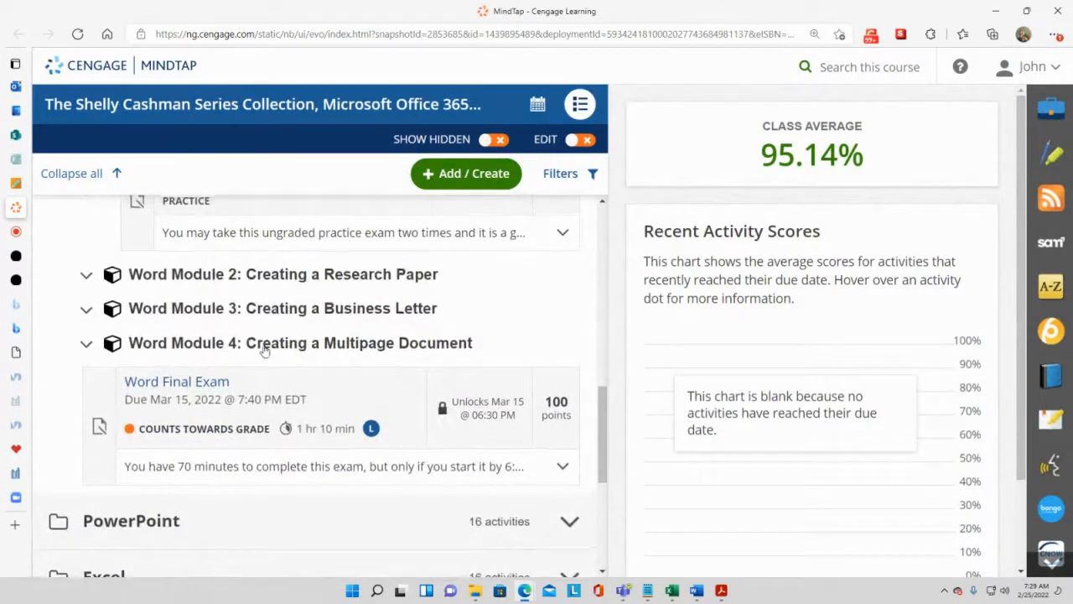
pyautogui.scroll(2, 262, 350)
pyautogui.scroll(4, 263, 350)
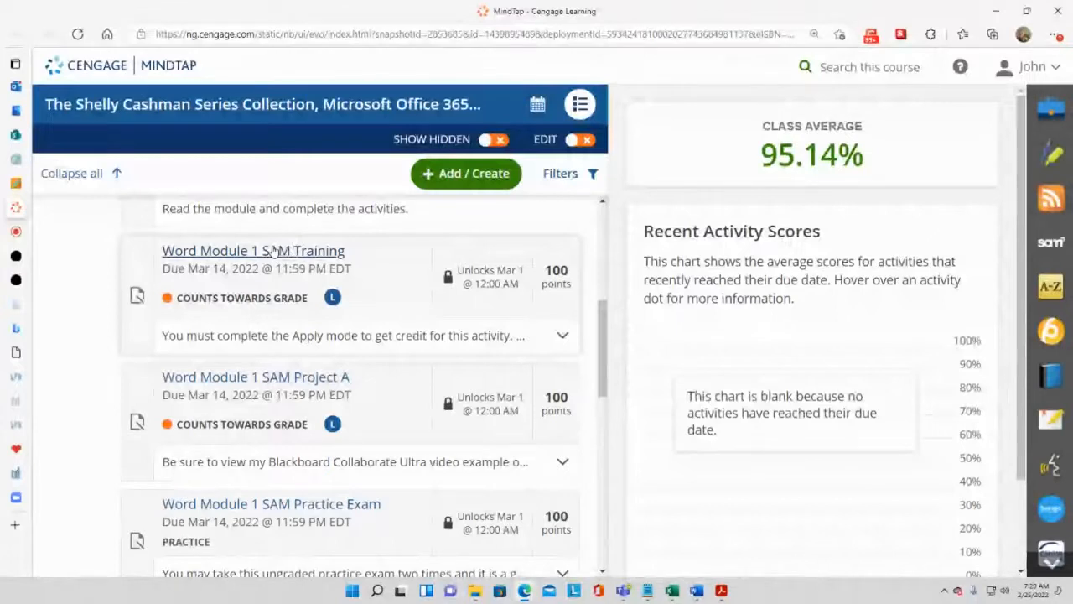
# Open the Word Module 1 SAM Project A assignment and highlight the lines under Assignment Details.
pyautogui.click(263, 381)
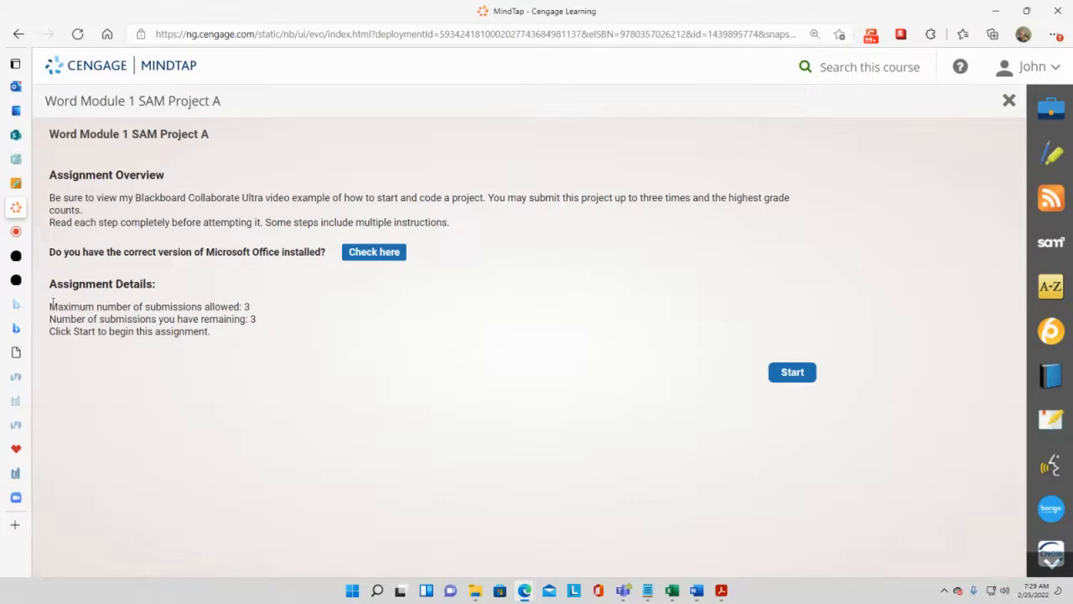
pyautogui.moveTo(52, 303); pyautogui.dragTo(262, 312)
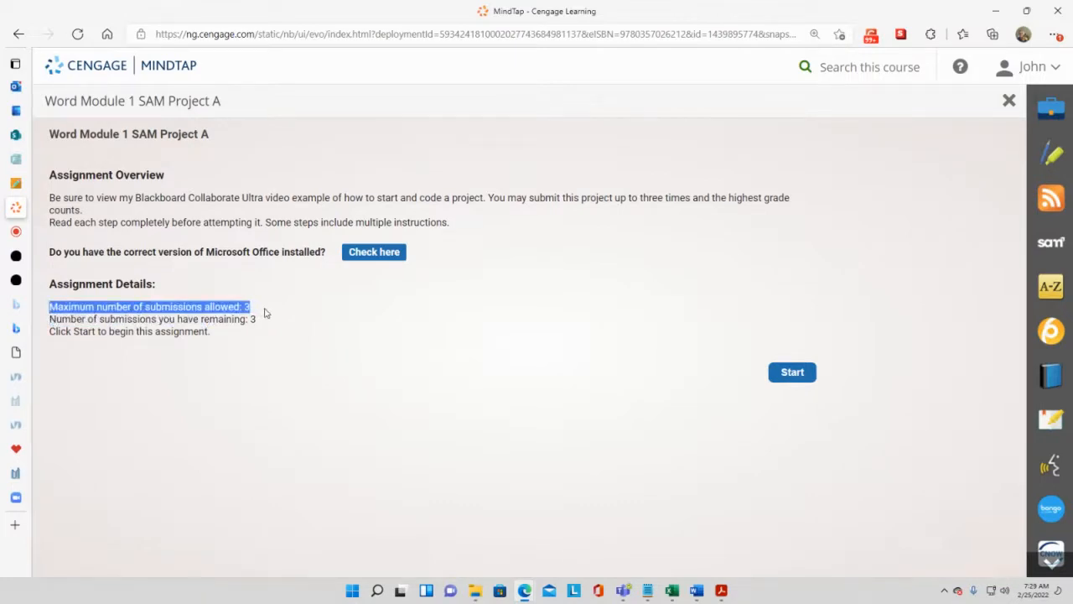
pyautogui.moveTo(265, 312); pyautogui.dragTo(285, 334)
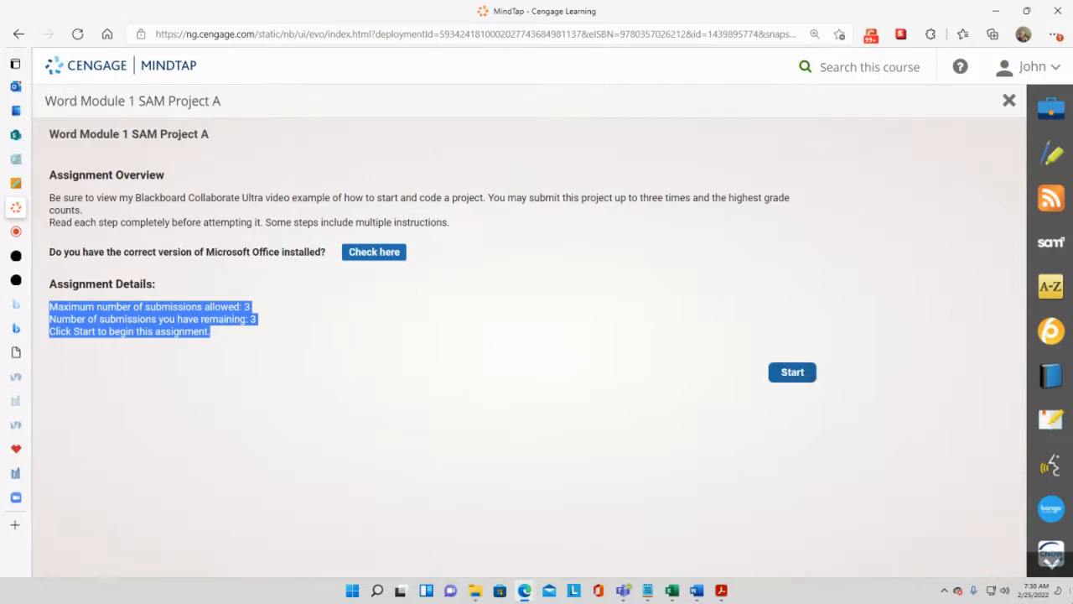
# Check March 2022 in the system calendar, and start the Word Module 1 SAM Project A assignment.
pyautogui.click(1036, 589)
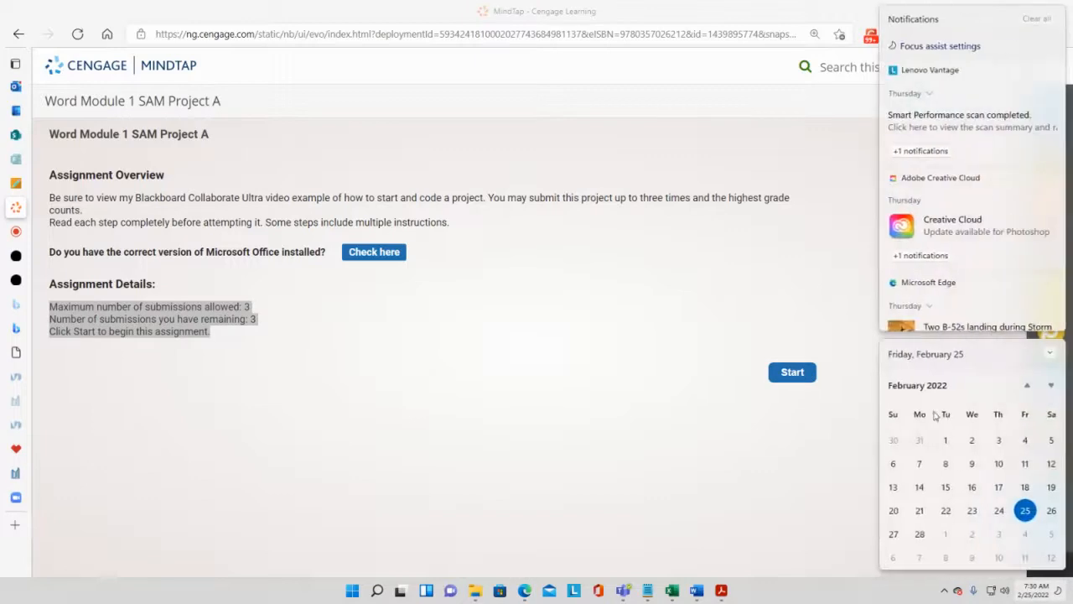
pyautogui.scroll(-1, 952, 431)
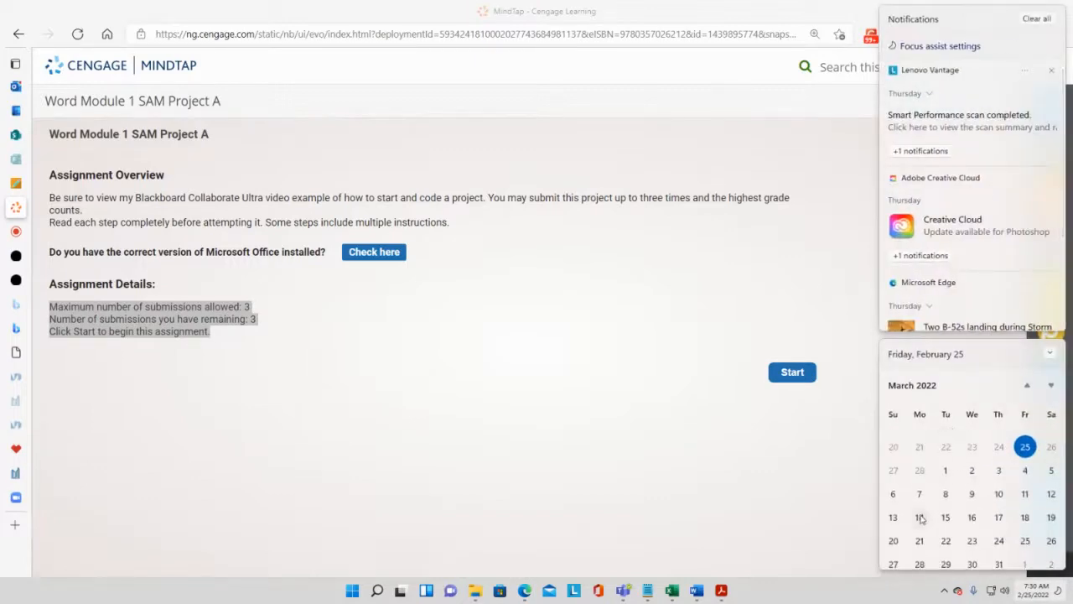
pyautogui.click(723, 12)
pyautogui.click(797, 376)
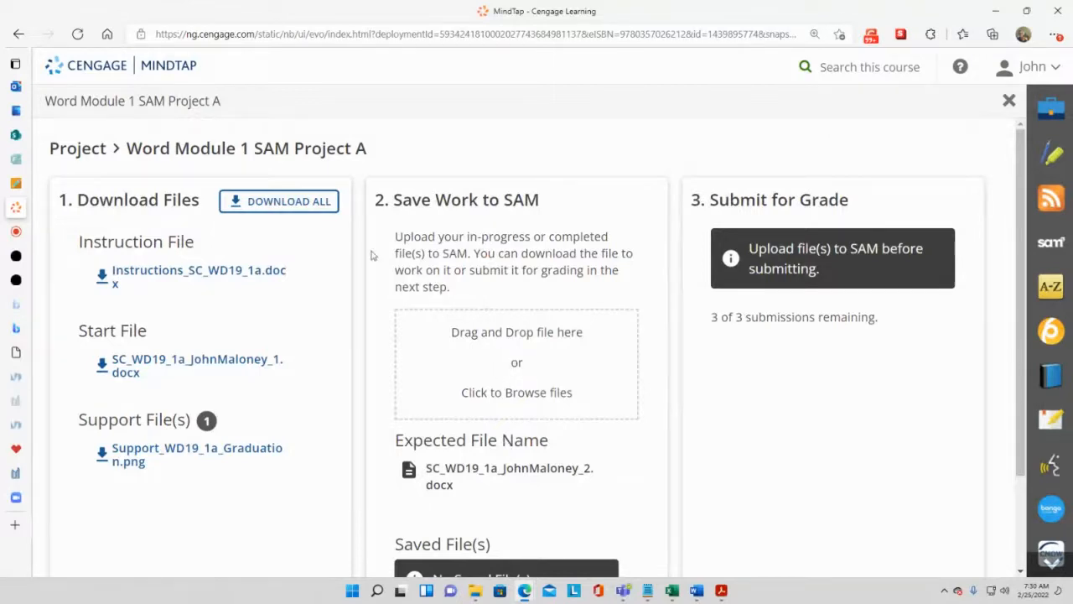
# From the Blackboard course's MDC Library link, open the Office 365 - Student Advantage page and read its How it Works and Getting Started sections.
pyautogui.moveTo(16, 217)
pyautogui.click(39, 186)
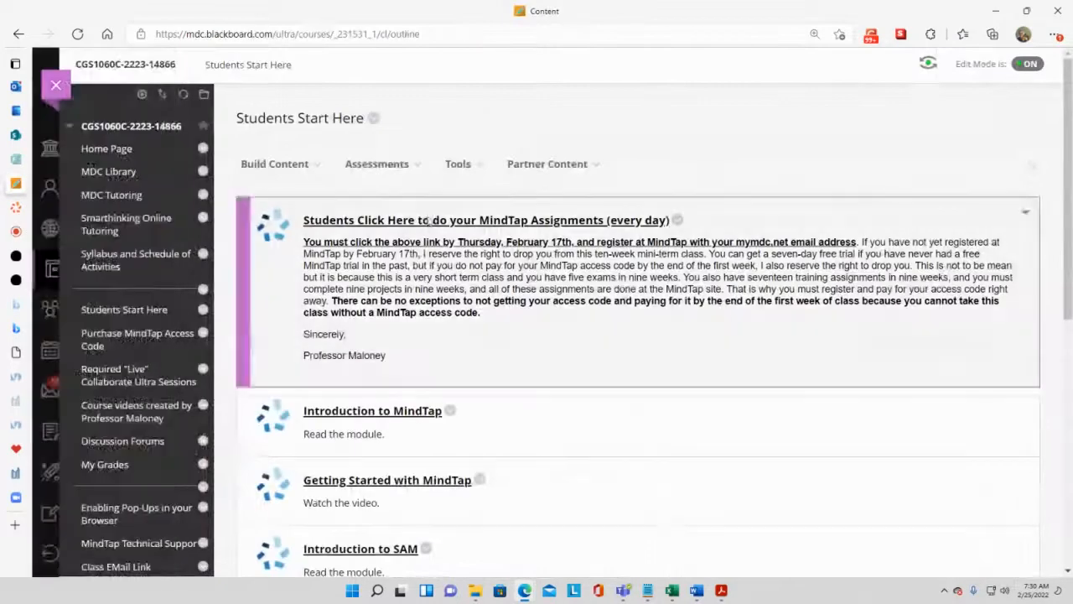
pyautogui.click(110, 177)
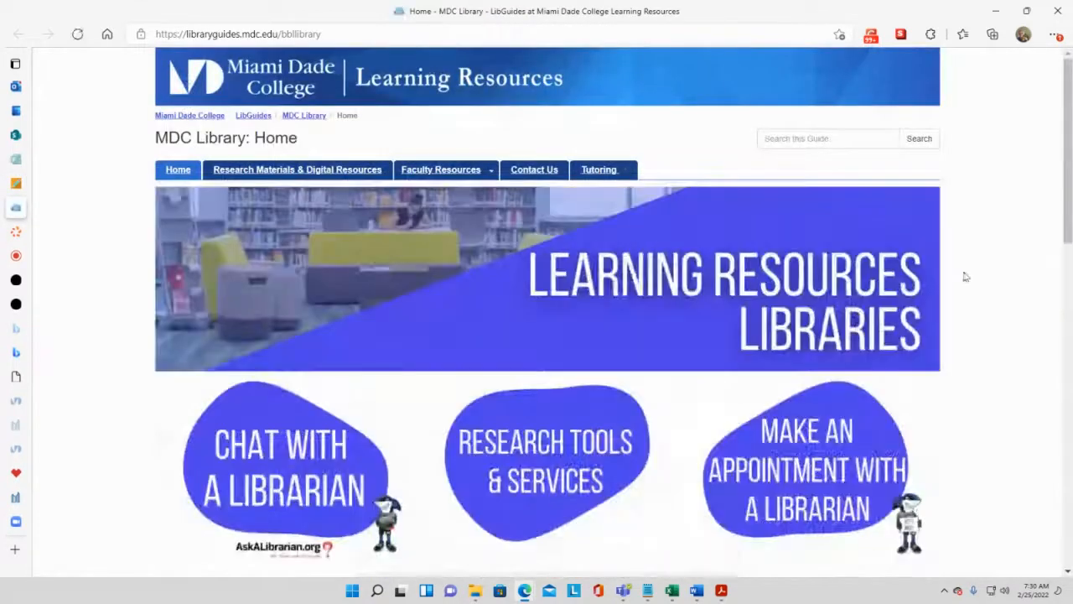
pyautogui.scroll(-3, 981, 310)
pyautogui.scroll(-2, 990, 316)
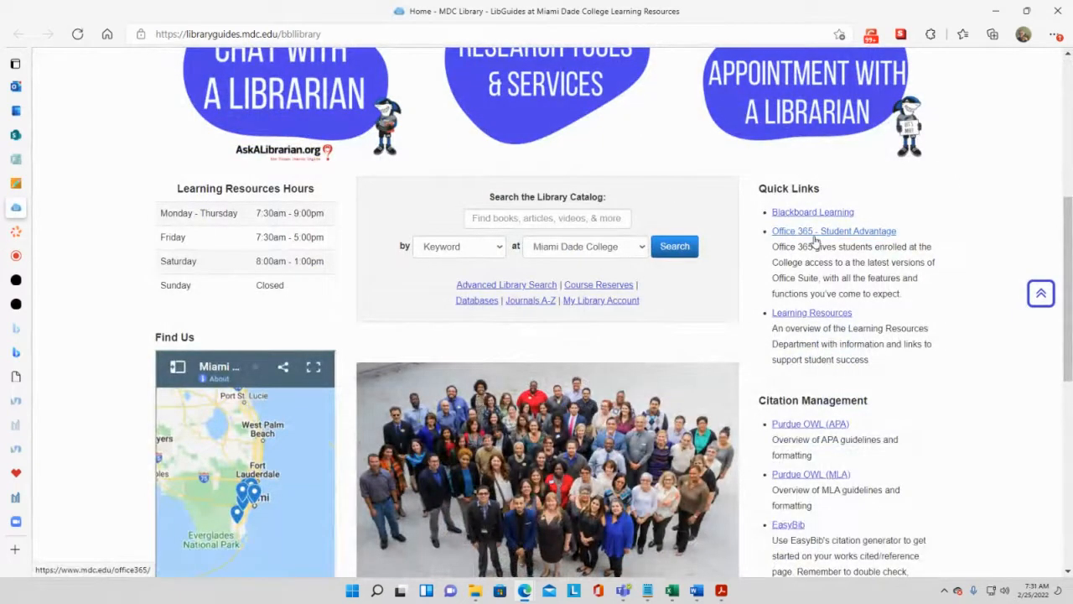
pyautogui.click(817, 241)
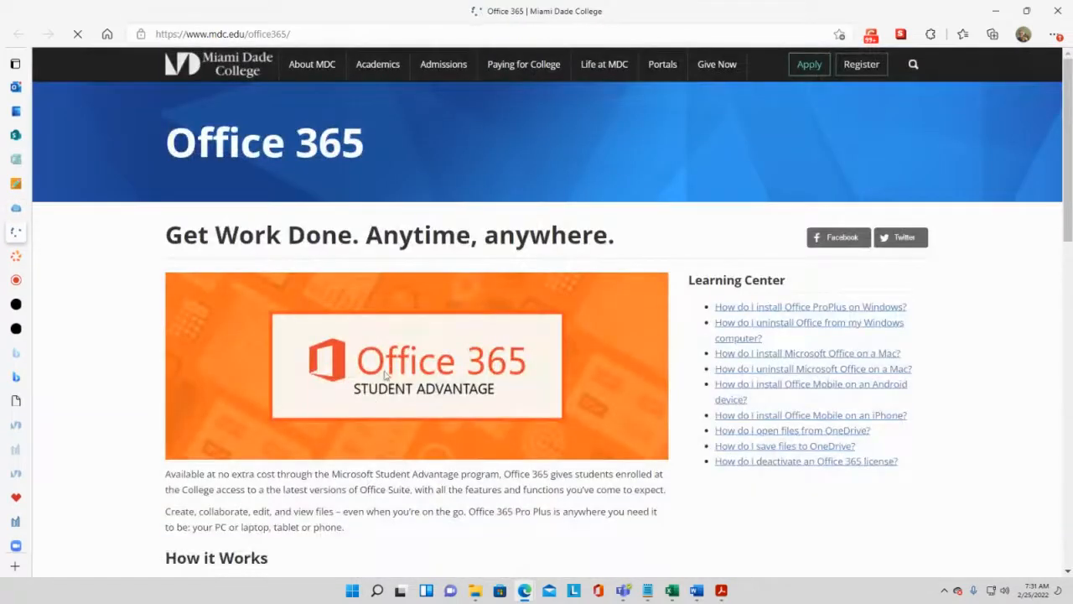
pyautogui.scroll(-2, 388, 374)
pyautogui.scroll(-2, 388, 374)
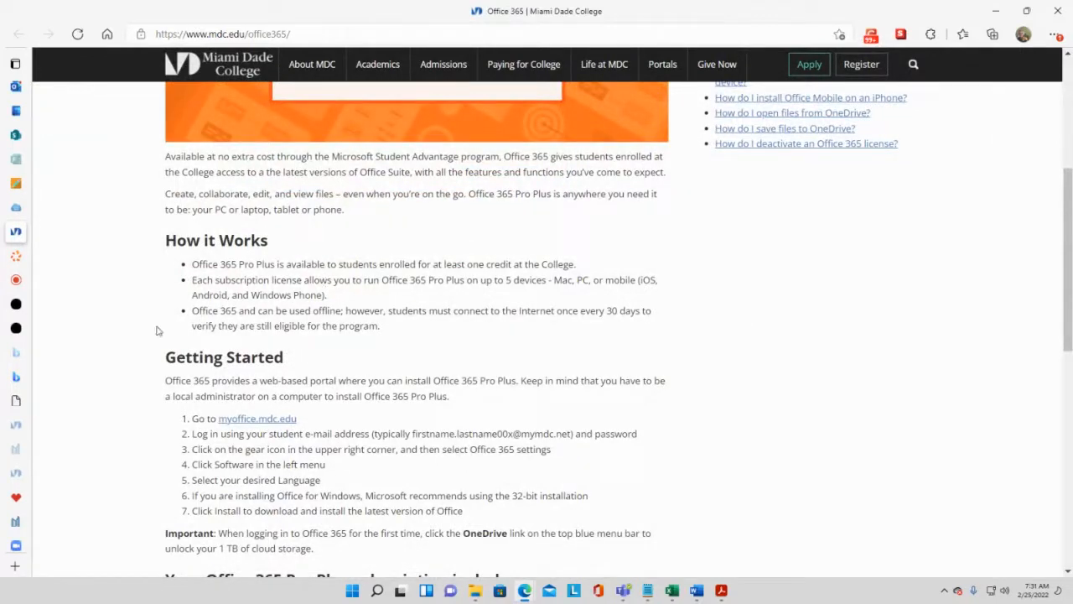
# Close the MDC Library and Office 365 pages and return to the MindTap project page.
pyautogui.moveTo(17, 214)
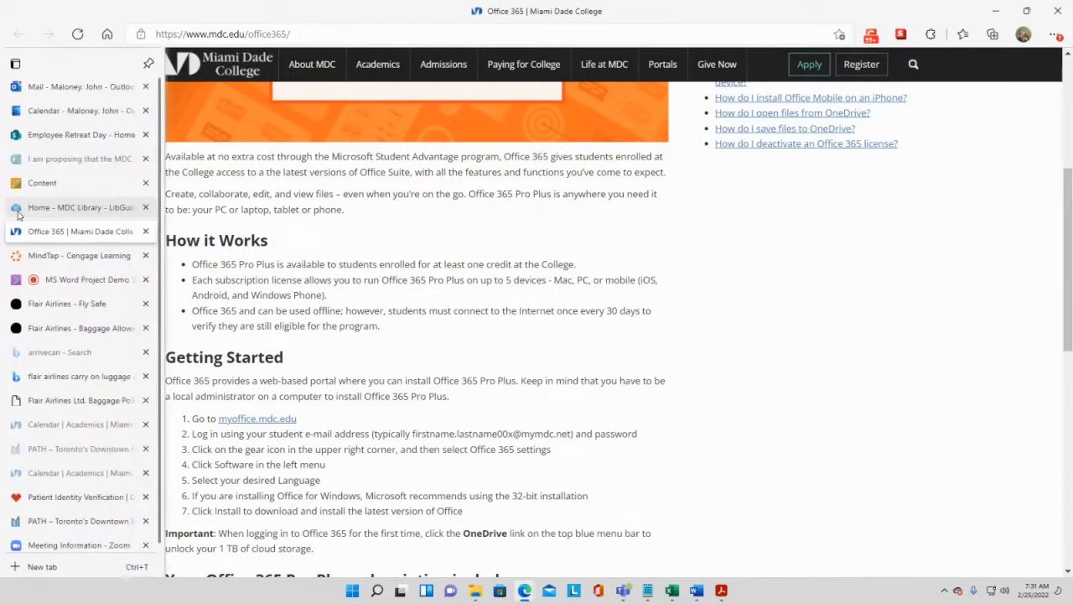
pyautogui.click(153, 208)
pyautogui.click(88, 232)
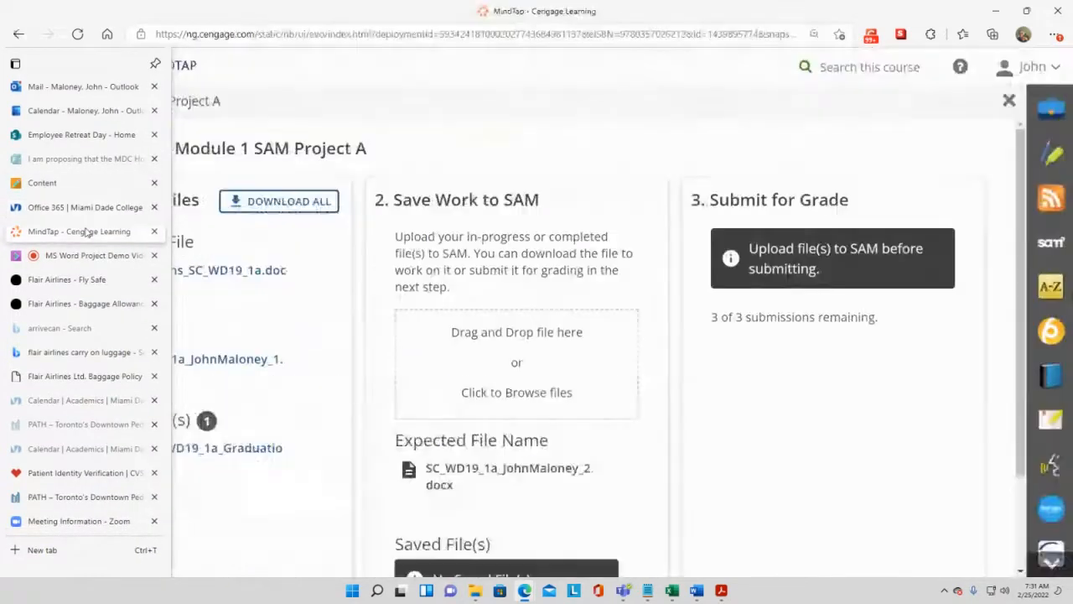
pyautogui.click(107, 207)
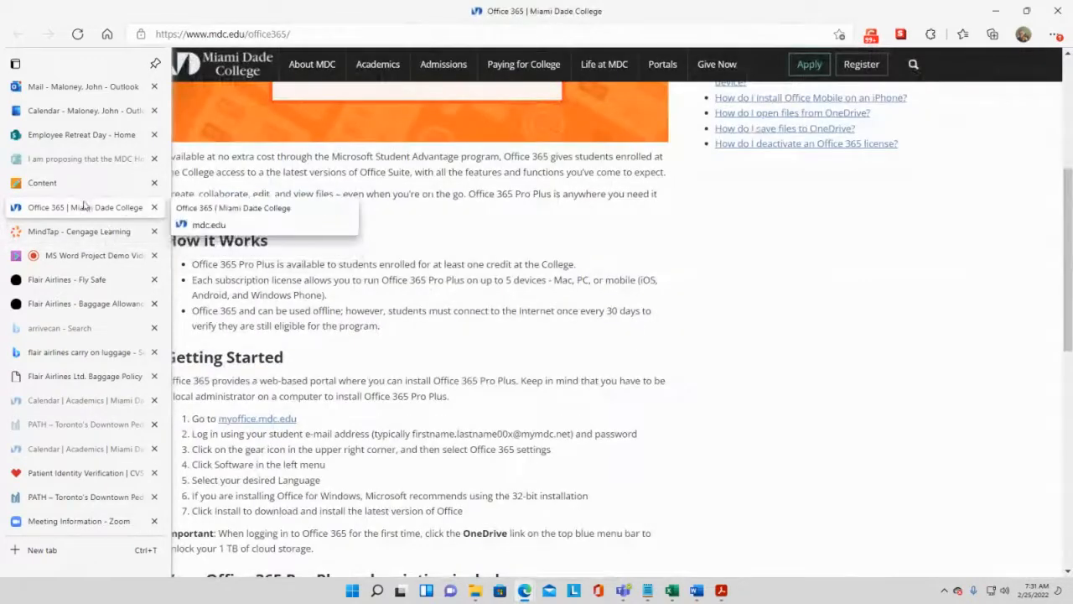
pyautogui.click(153, 207)
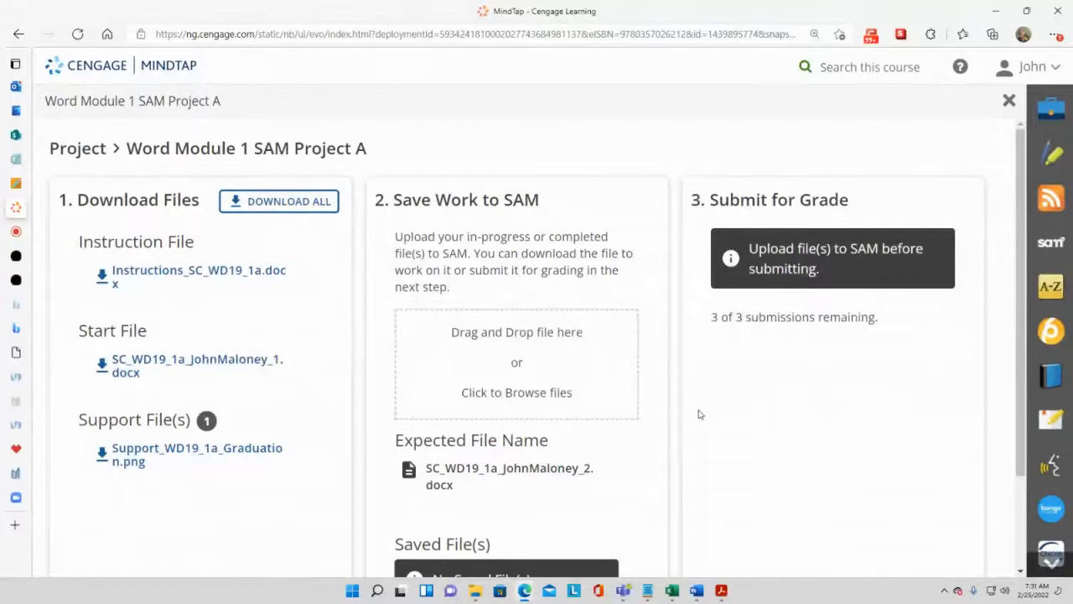
# Download the project's instruction file Instructions_SC_WD19_1a.docx, its start document and the support image Support_WD19_1a_Graduation.png.
pyautogui.scroll(-1, 494, 542)
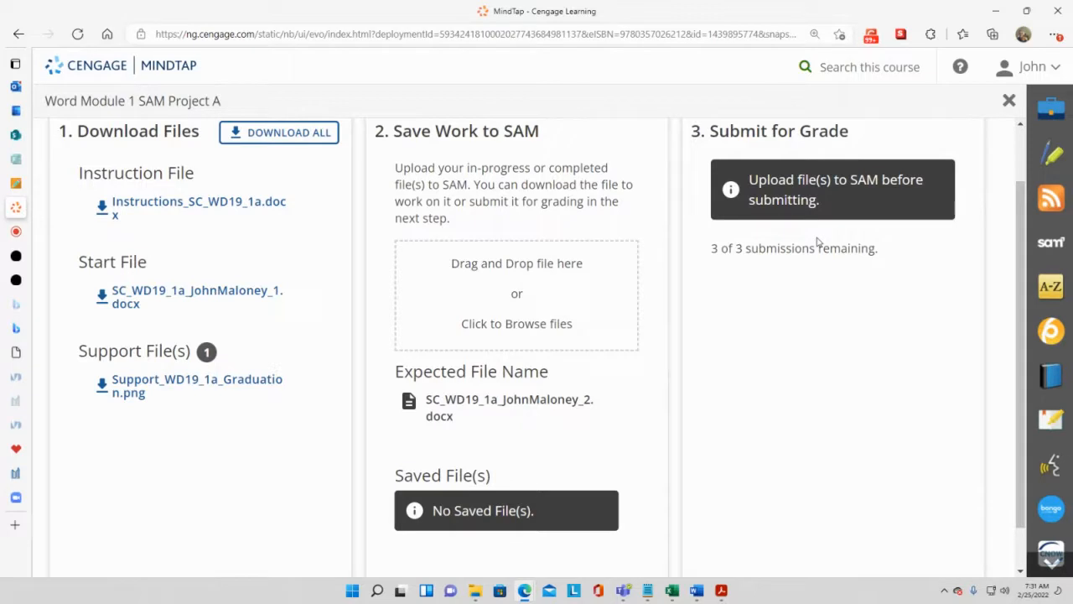
pyautogui.click(173, 216)
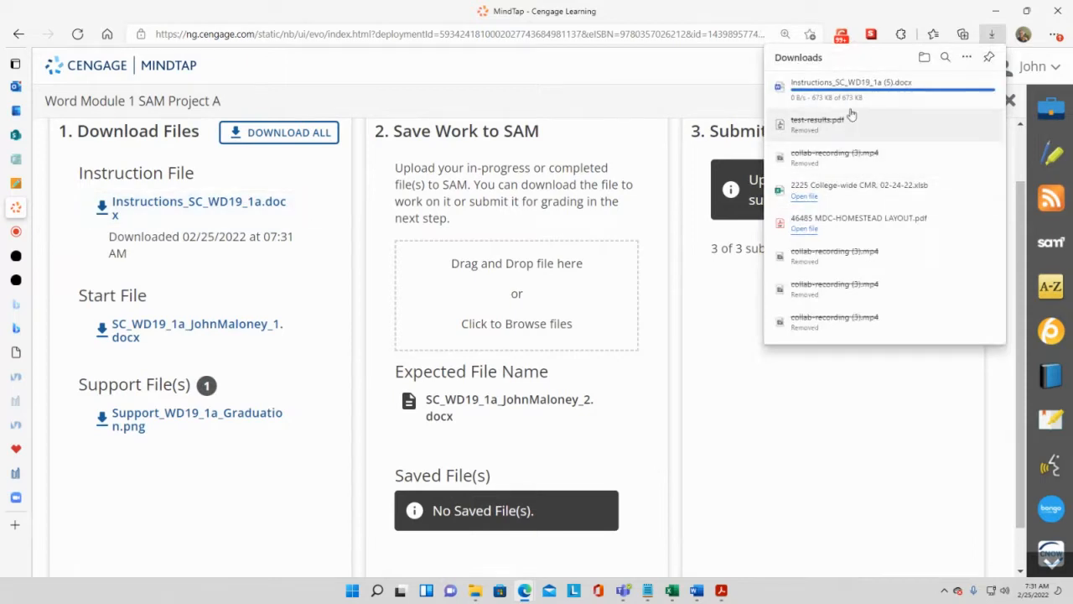
pyautogui.click(145, 328)
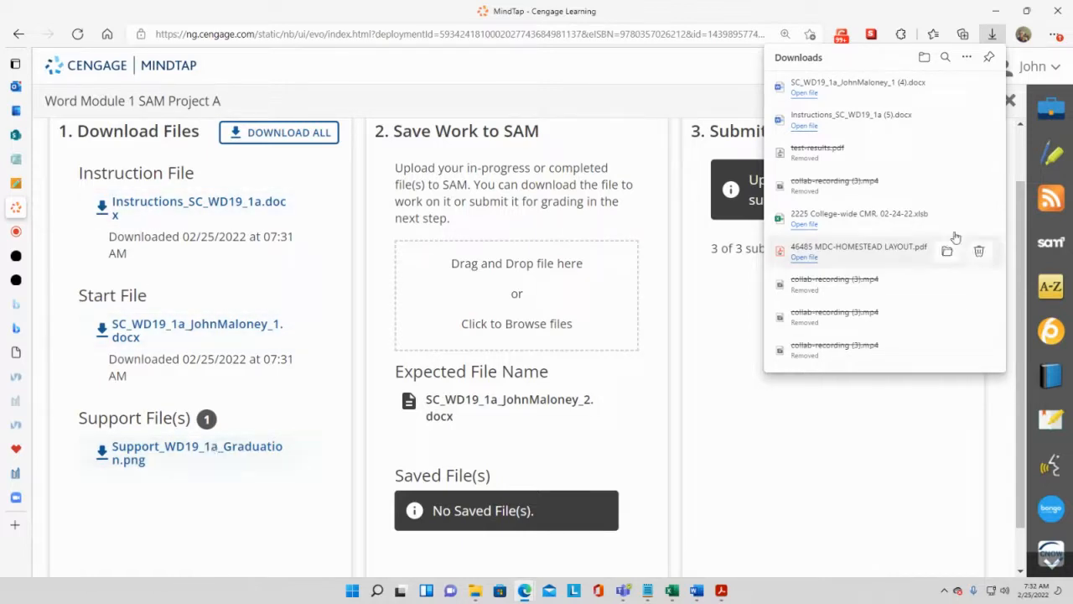
pyautogui.click(155, 454)
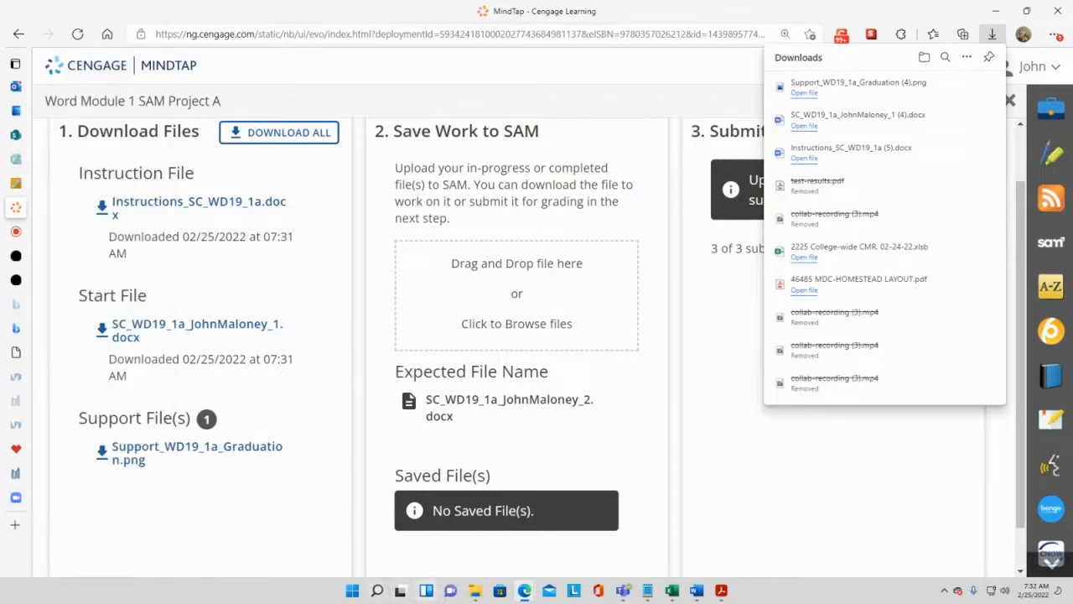
# Switch to the File Explorer window showing the course videos and go to the Downloads folder.
pyautogui.click(476, 592)
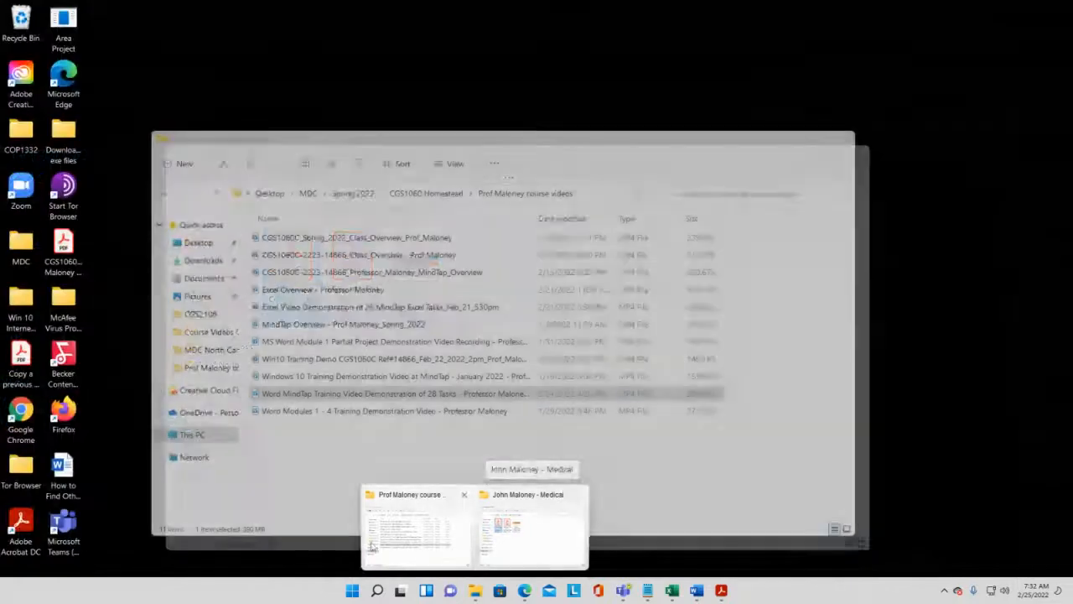
pyautogui.click(373, 545)
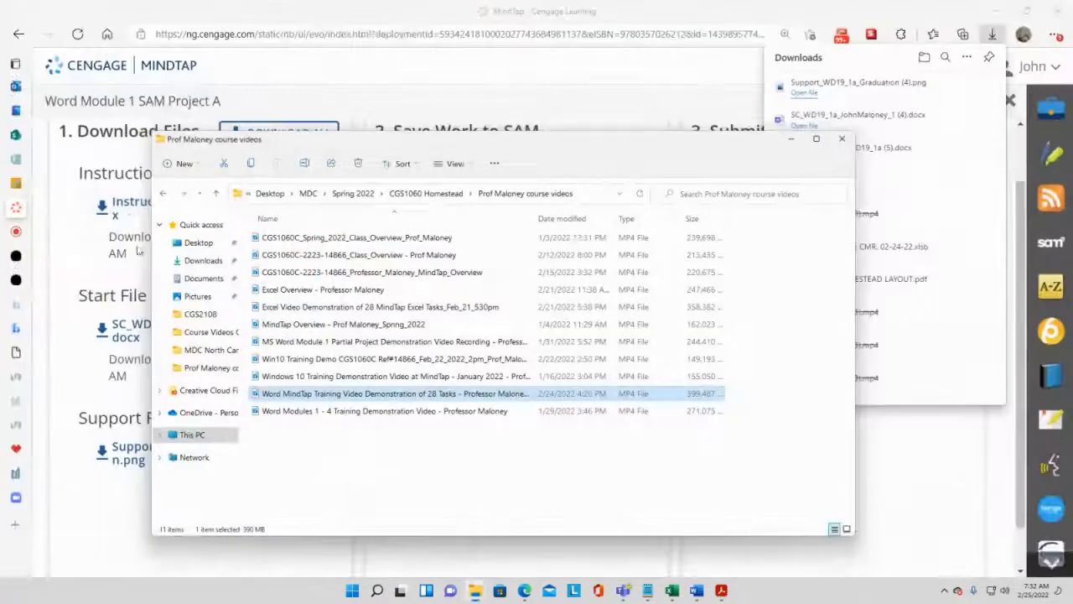
pyautogui.click(200, 262)
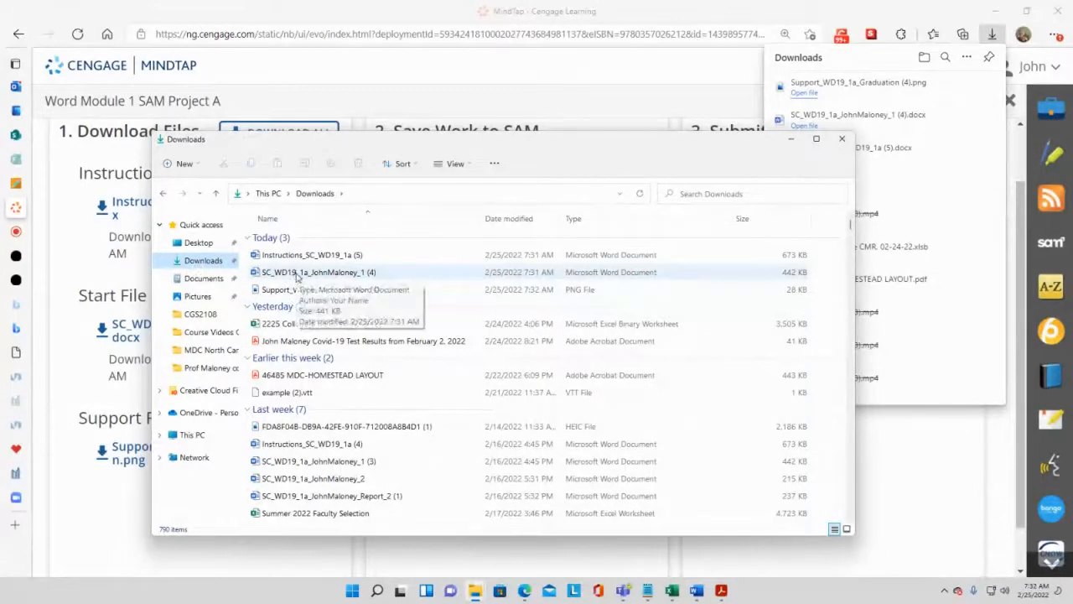
# Delete last week's Instructions_SC_WD19_1a (4) and the three older SC_WD19_1a project documents from Downloads.
pyautogui.click(294, 446)
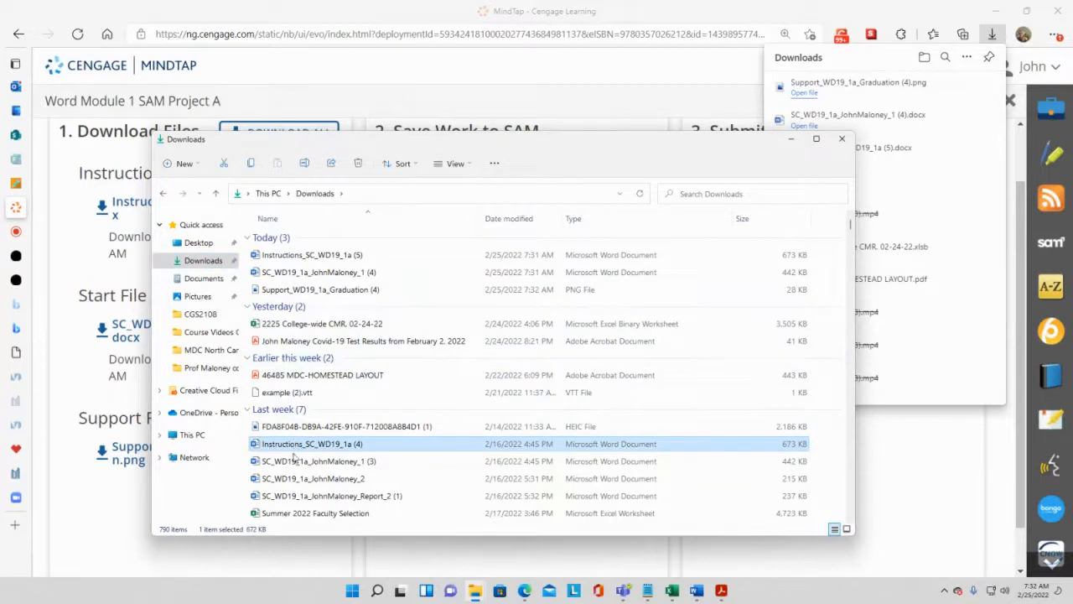
pyautogui.keyDown('ctrl'); pyautogui.click(291, 462); pyautogui.keyUp('ctrl')
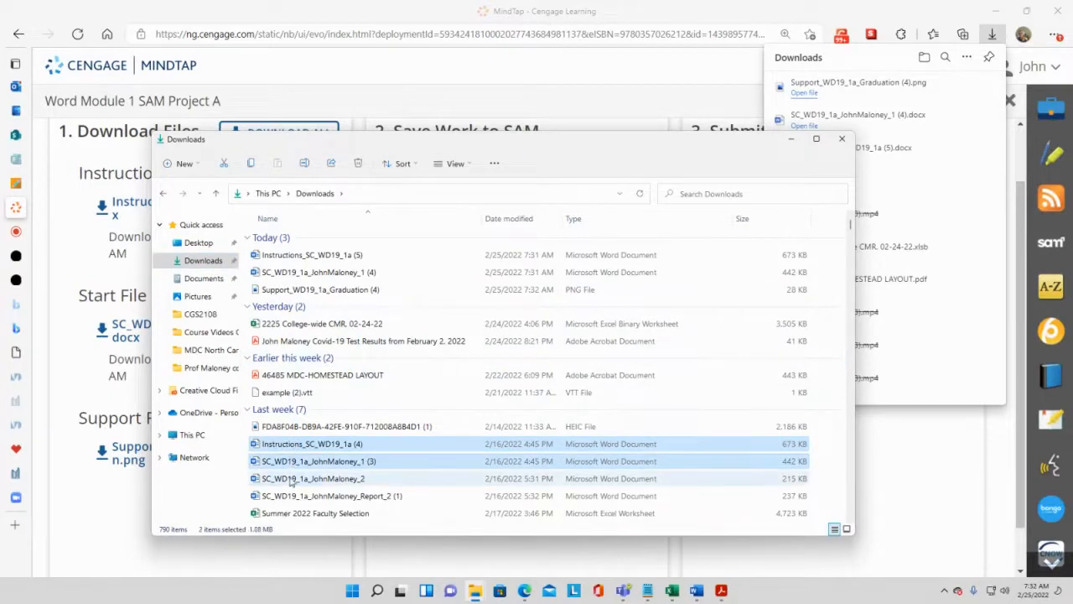
pyautogui.keyDown('ctrl'); pyautogui.click(292, 480); pyautogui.keyUp('ctrl')
pyautogui.keyDown('ctrl'); pyautogui.click(292, 497); pyautogui.keyUp('ctrl')
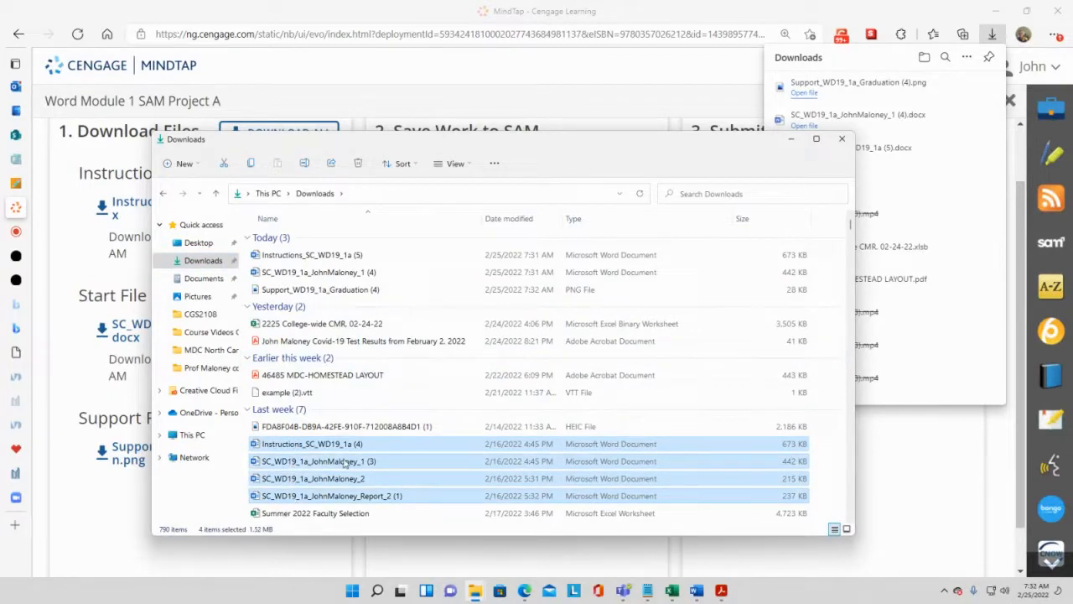
pyautogui.press('Delete')
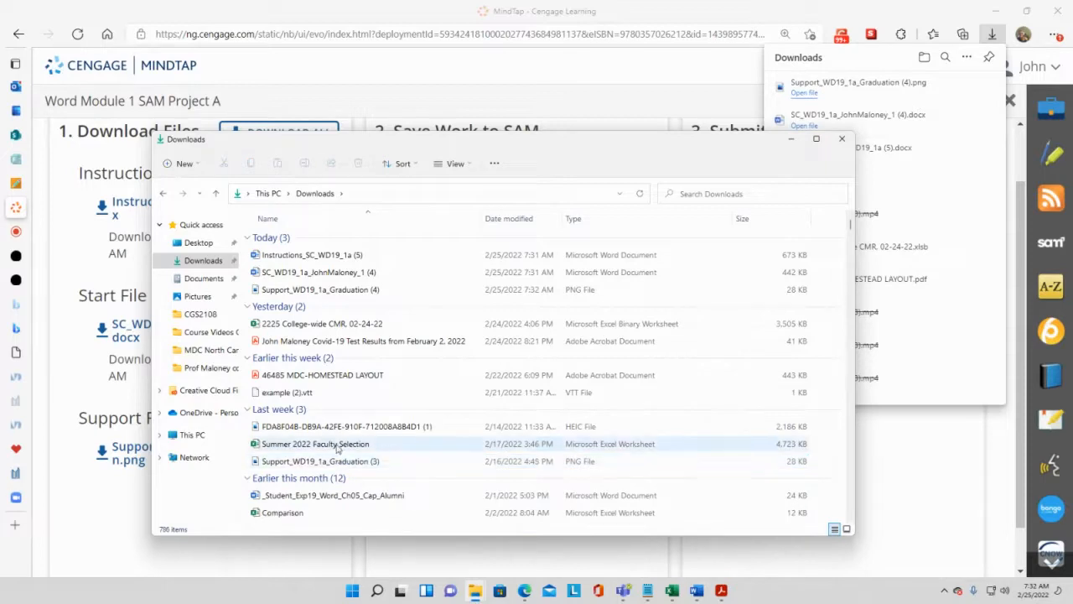
# Delete the four Exp19_Word_Ch05_Cap_Alumni result, instructions and solution files from earlier this month in Downloads, and look for other old project files.
pyautogui.scroll(-4, 339, 438)
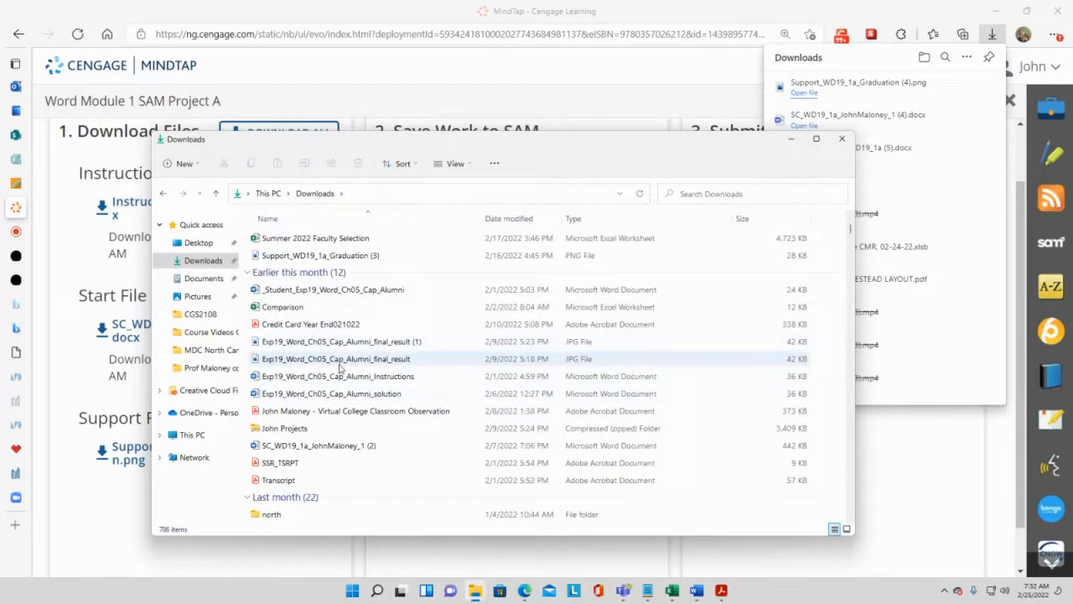
pyautogui.doubleClick(319, 341)
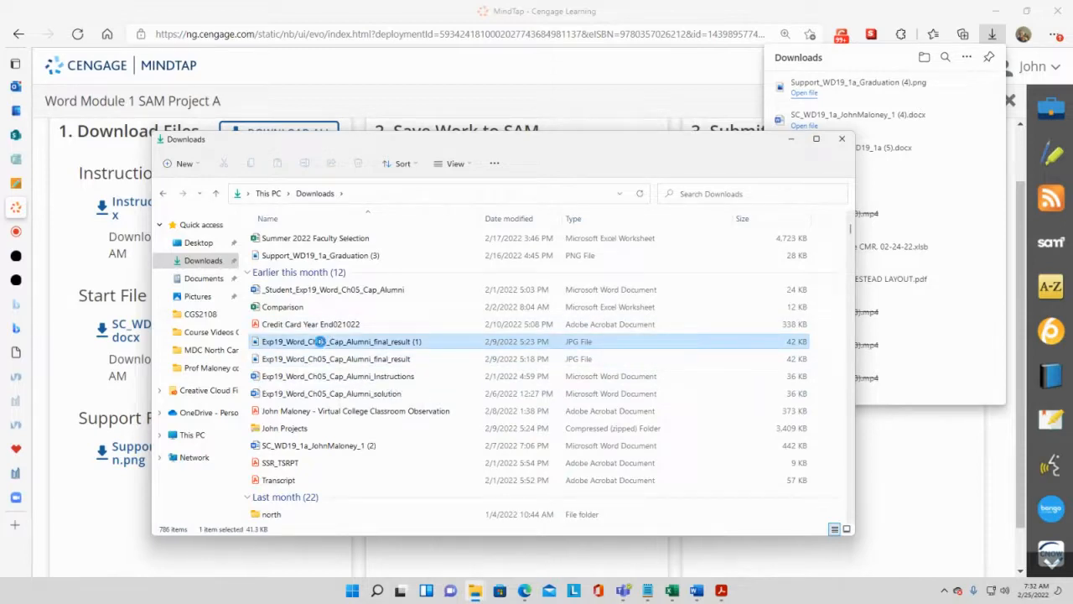
pyautogui.keyDown('ctrl'); pyautogui.click(325, 359); pyautogui.keyUp('ctrl')
pyautogui.keyDown('ctrl'); pyautogui.click(328, 375); pyautogui.keyUp('ctrl')
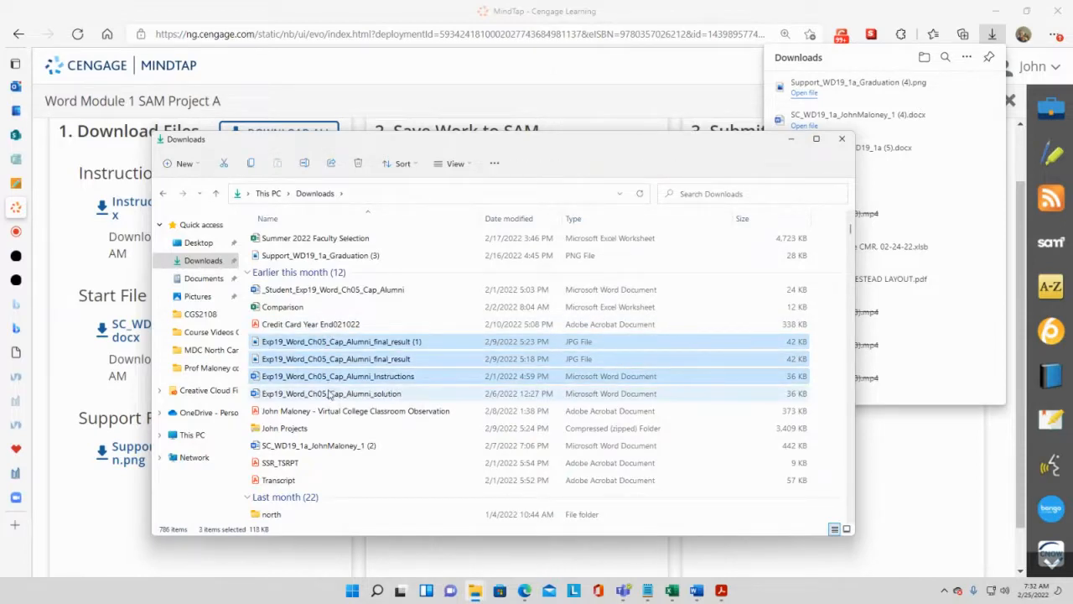
pyautogui.keyDown('ctrl'); pyautogui.click(329, 394); pyautogui.keyUp('ctrl')
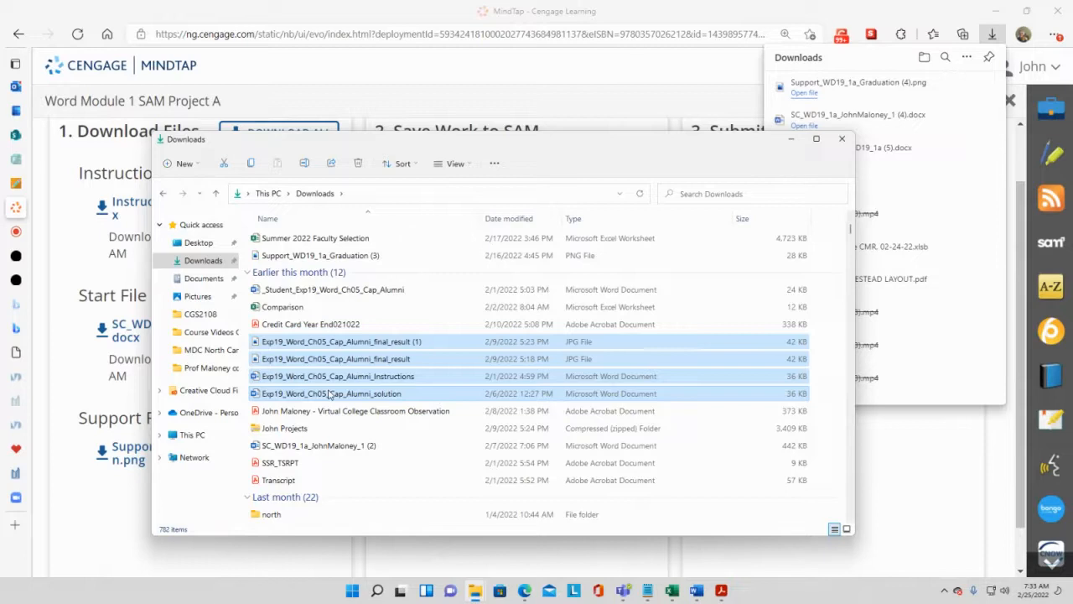
pyautogui.press('Delete')
pyautogui.scroll(-3, 330, 394)
pyautogui.scroll(-4, 330, 394)
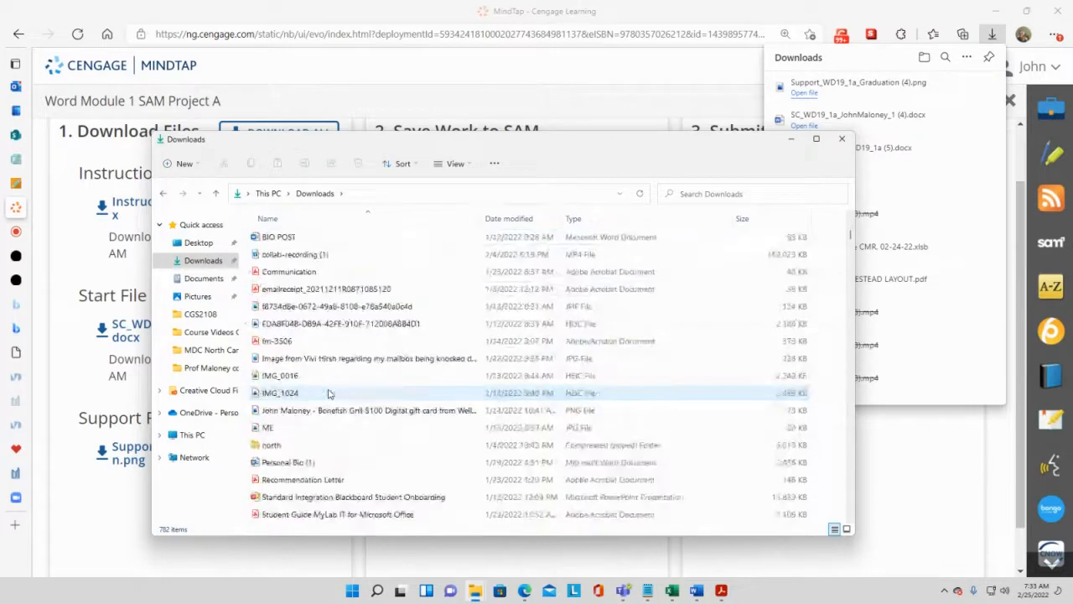
pyautogui.scroll(10, 329, 394)
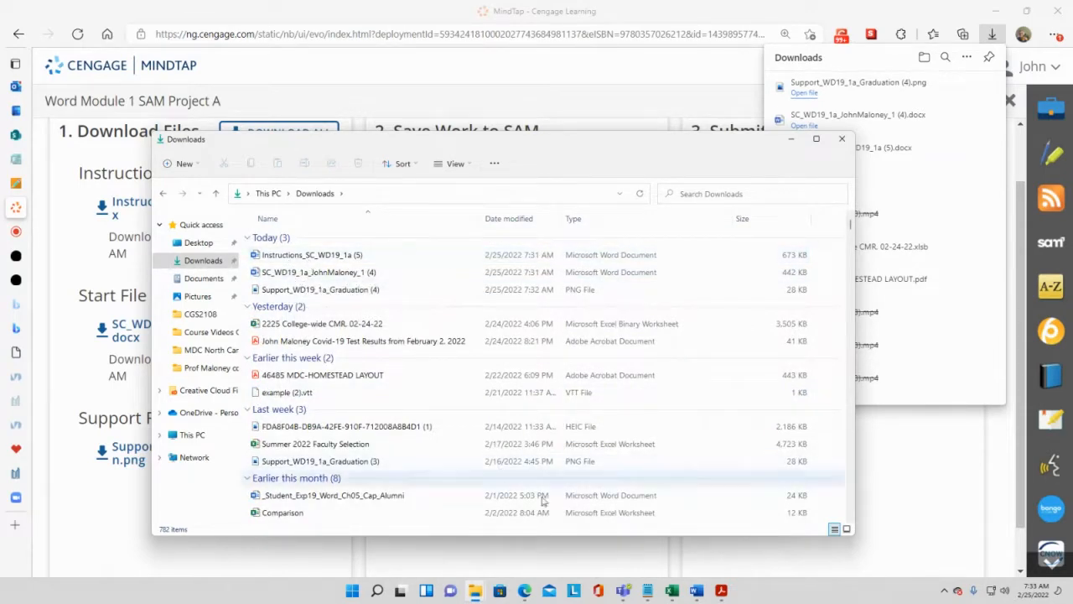
pyautogui.moveTo(696, 590)
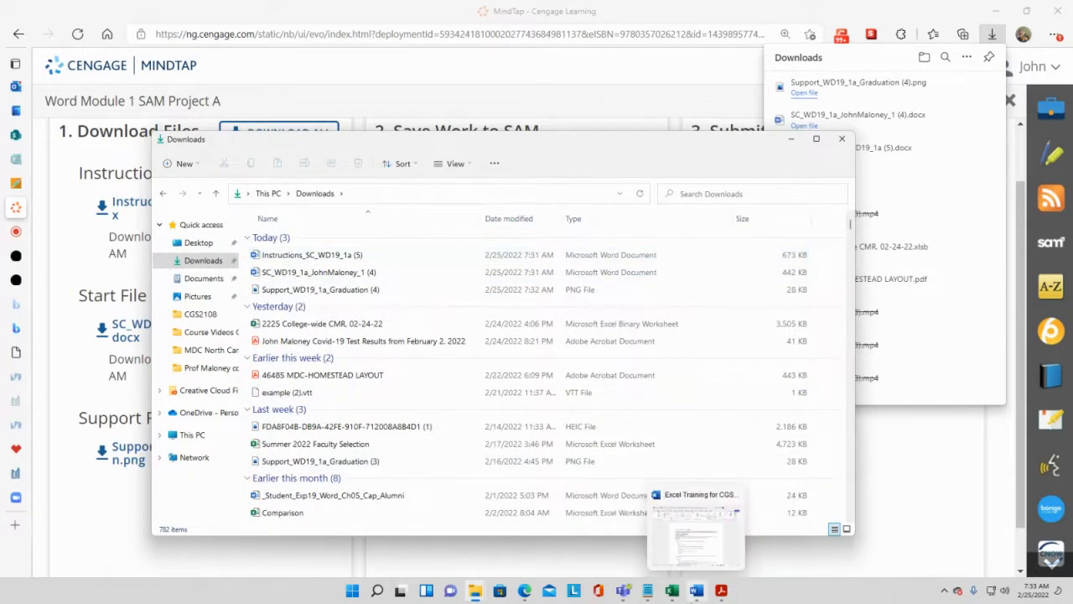
pyautogui.click(696, 590)
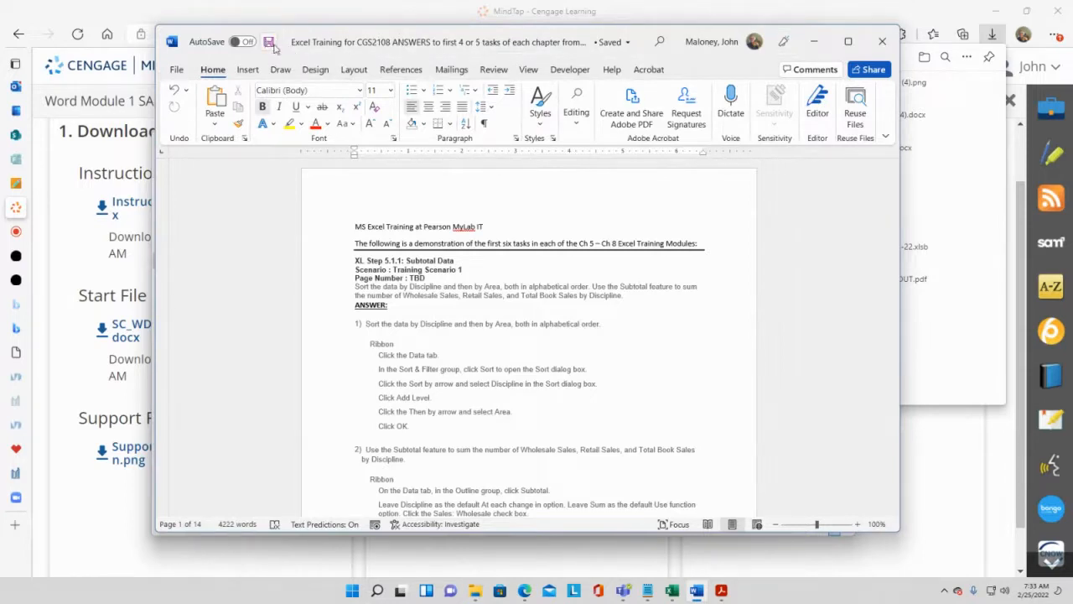
pyautogui.click(813, 42)
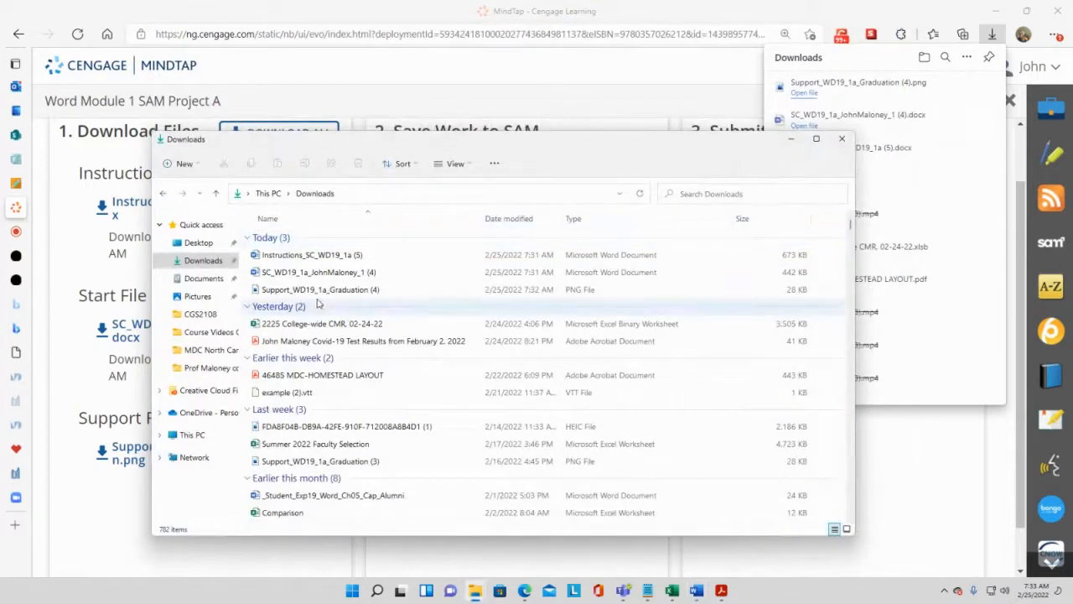
# Open Instructions_SC_WD19_1a (5) from Downloads, enable editing and minimize its window.
pyautogui.click(324, 255)
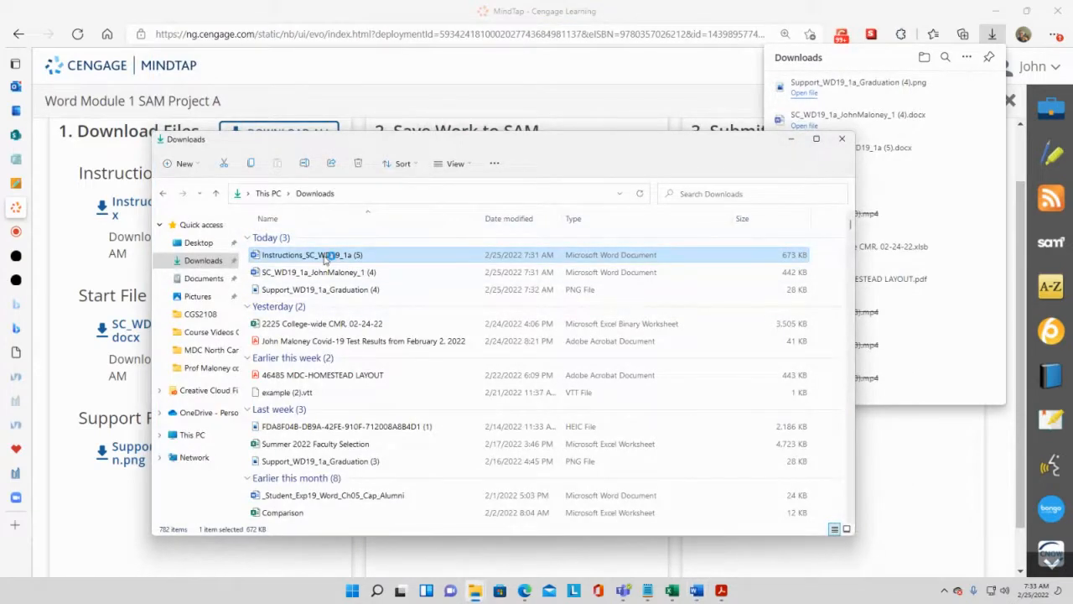
pyautogui.doubleClick(325, 255)
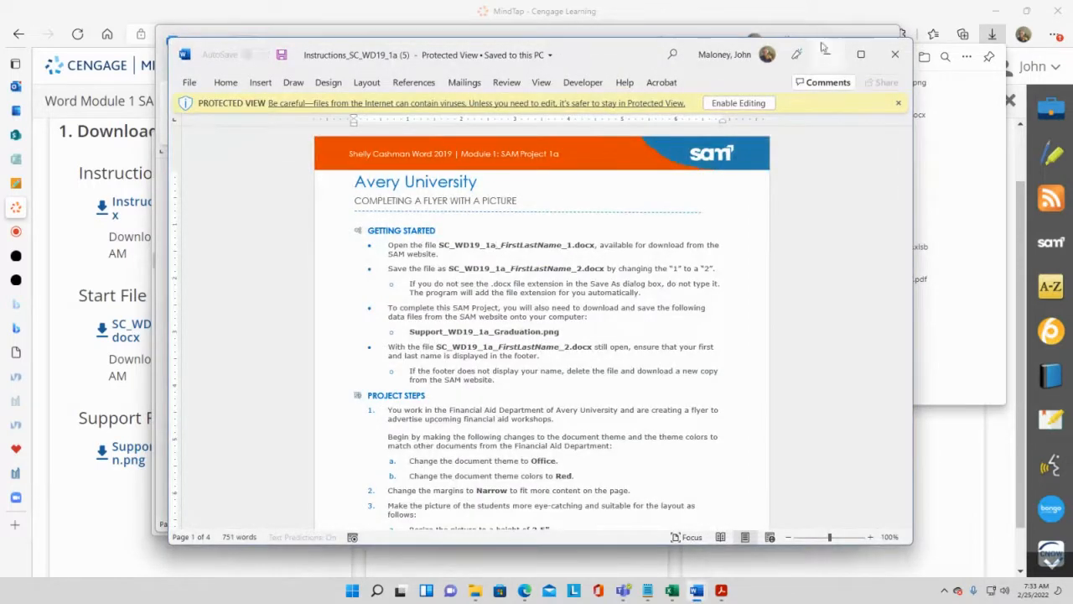
pyautogui.click(739, 103)
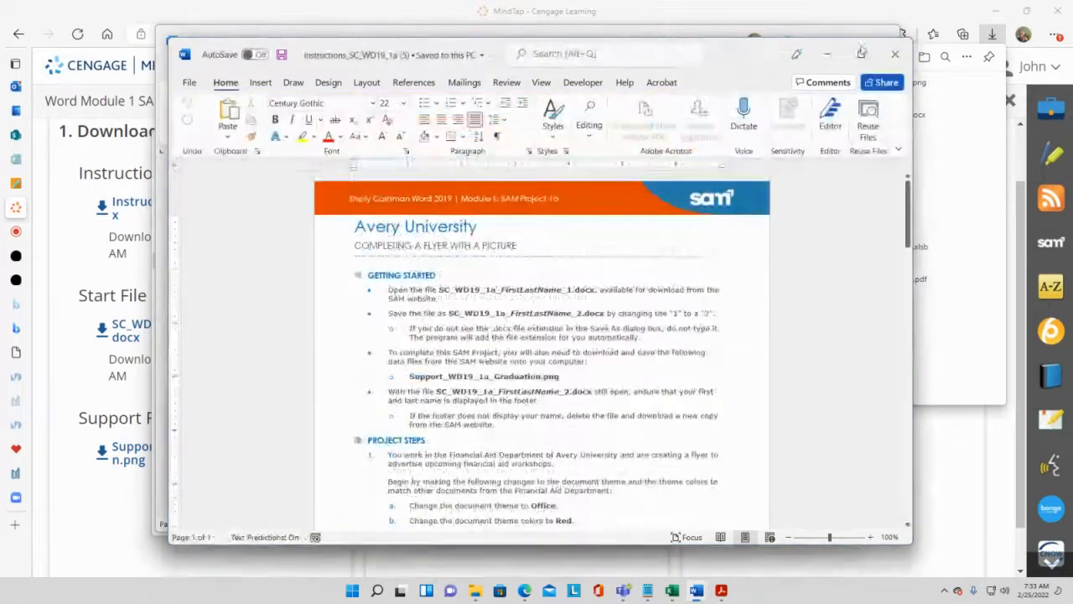
pyautogui.click(829, 53)
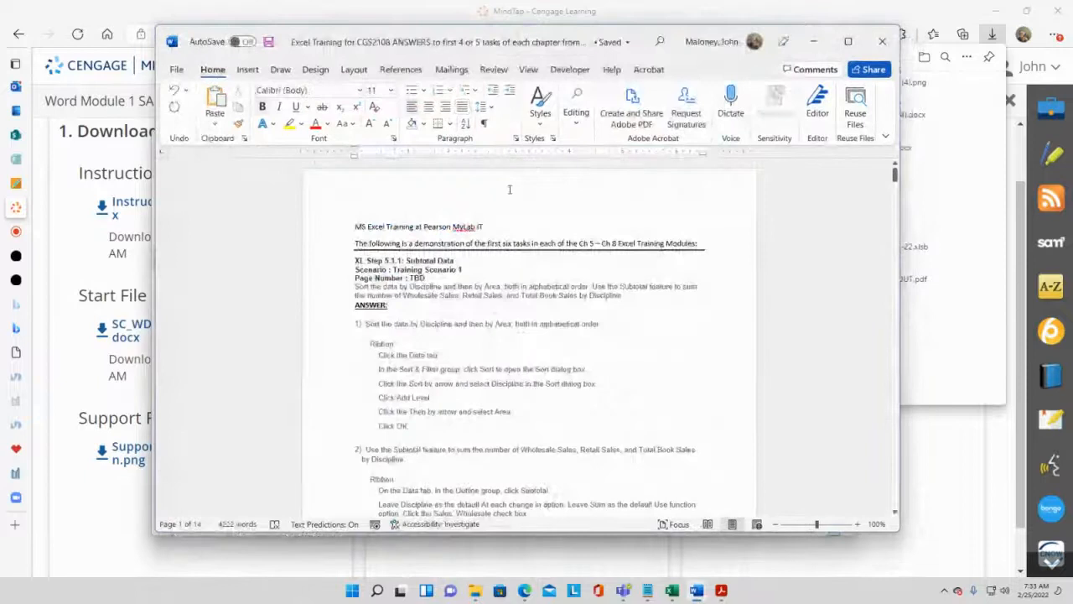
# Close the Excel Training for CGS2108 document and open today's SC_WD19_1a start document from Downloads with editing enabled.
pyautogui.click(882, 41)
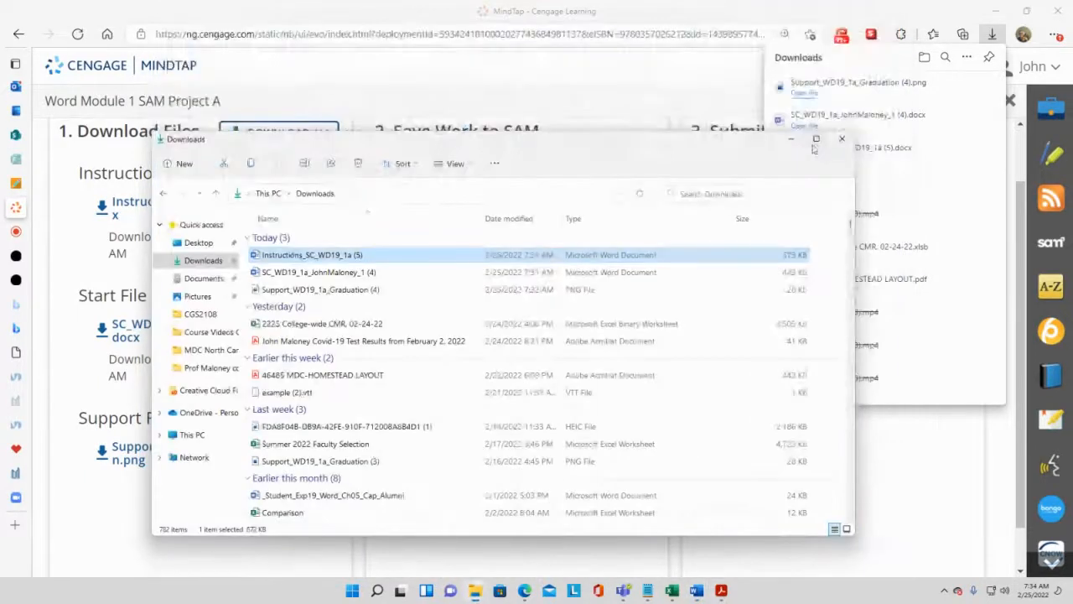
pyautogui.doubleClick(306, 280)
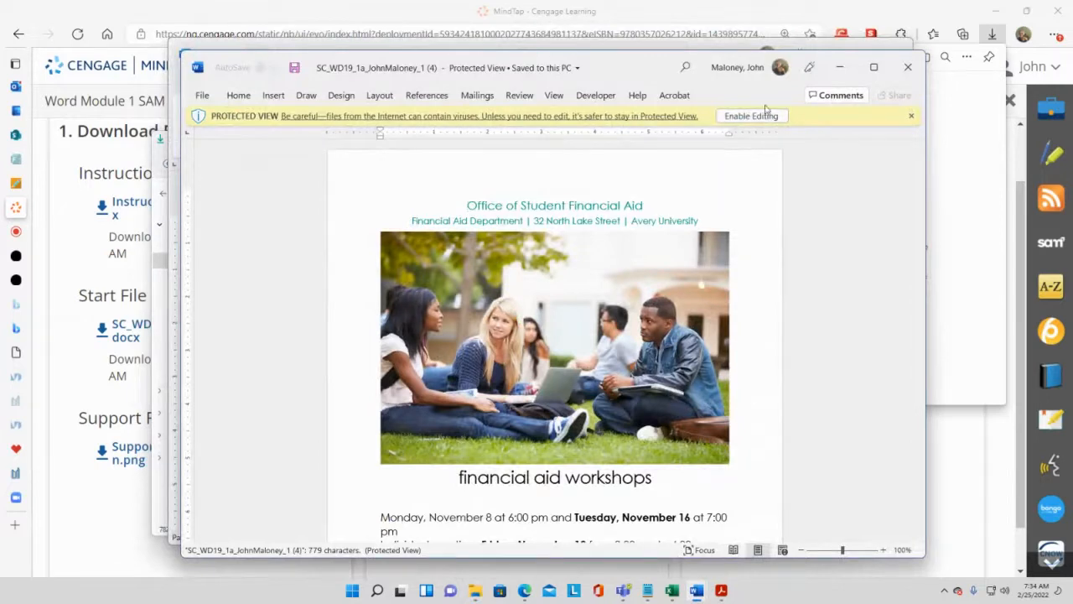
pyautogui.click(773, 117)
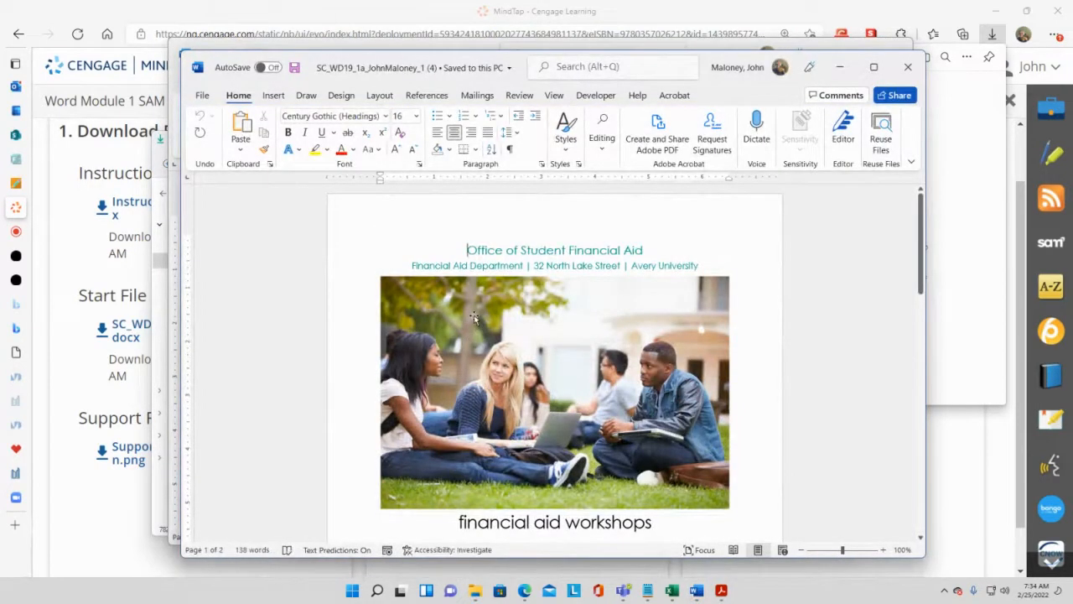
# Replace the last name in the flyer's page 2 footer with a different surname and return to the document body.
pyautogui.scroll(-2, 831, 364)
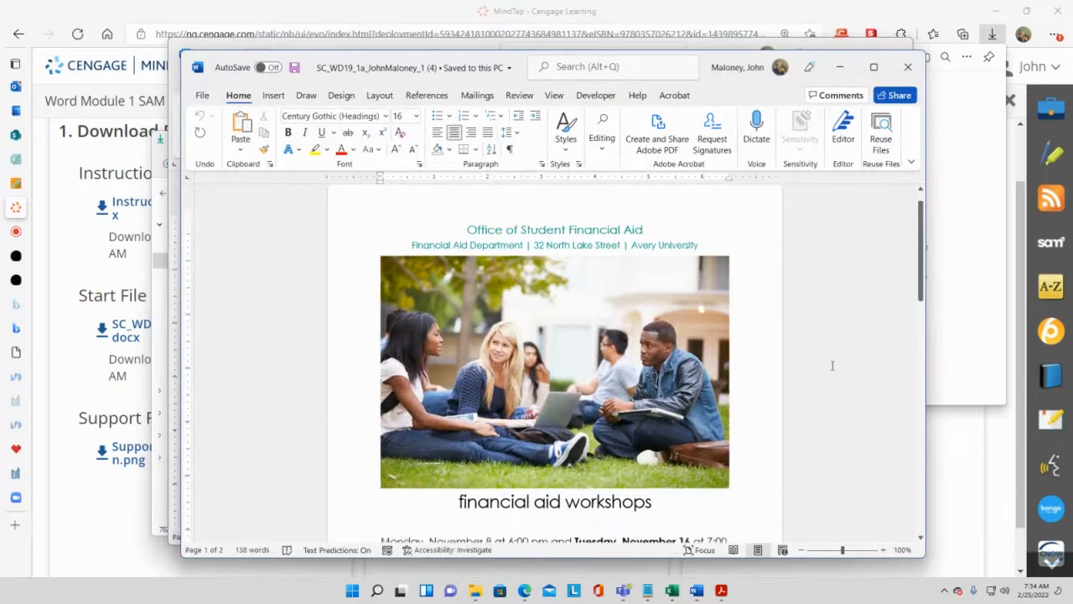
pyautogui.scroll(-4, 606, 299)
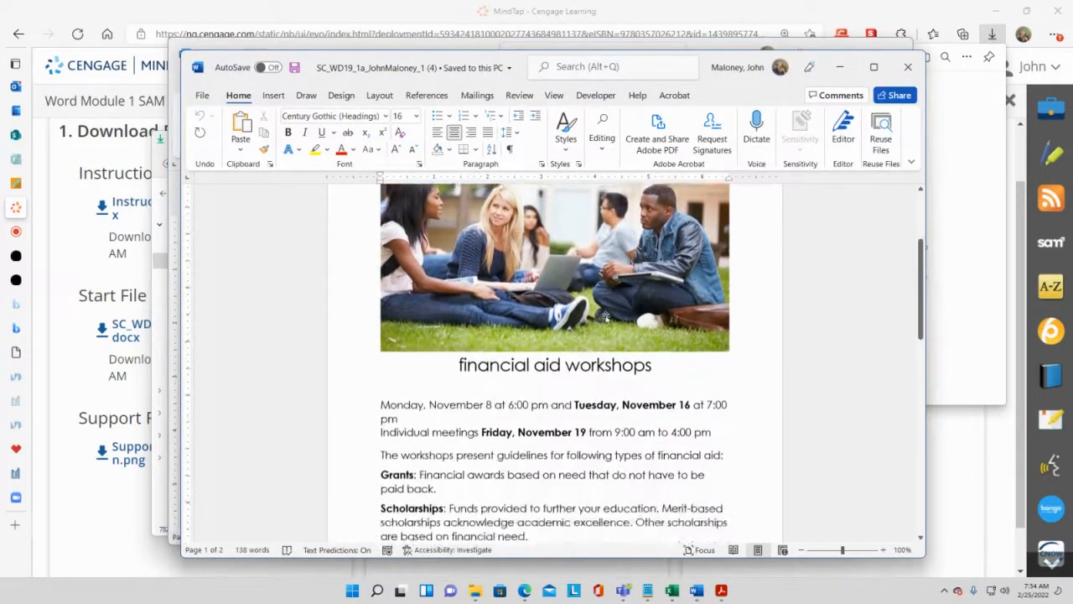
pyautogui.scroll(-2, 595, 381)
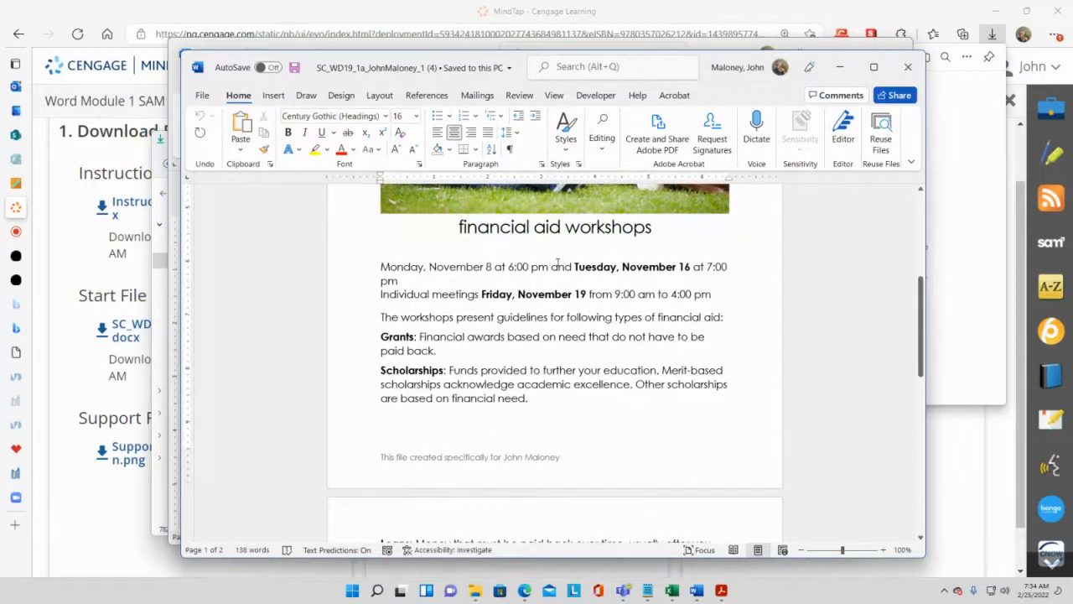
pyautogui.scroll(-7, 556, 283)
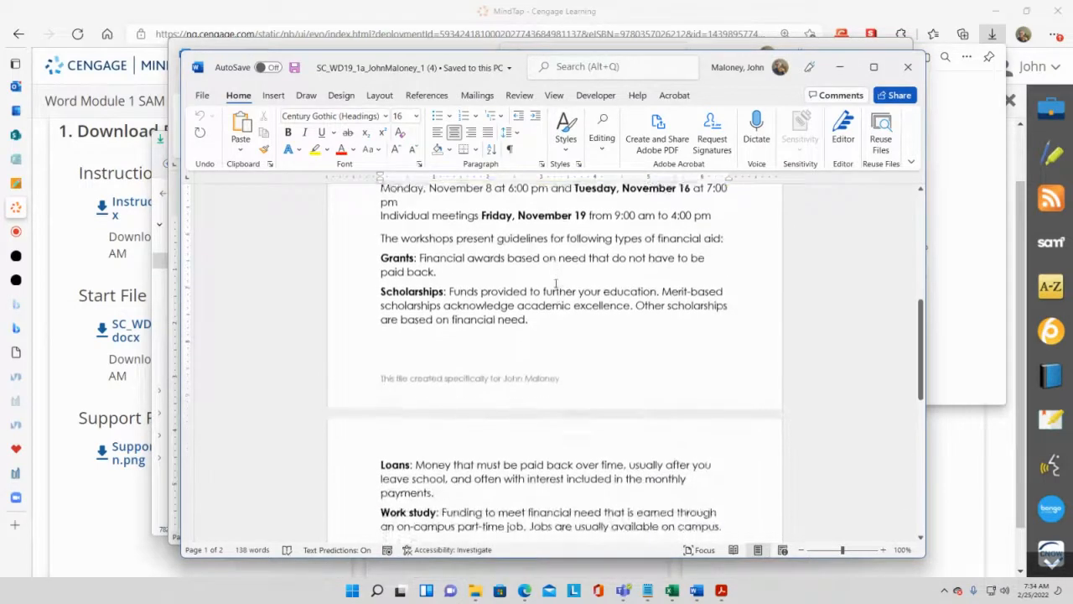
pyautogui.scroll(-8, 556, 284)
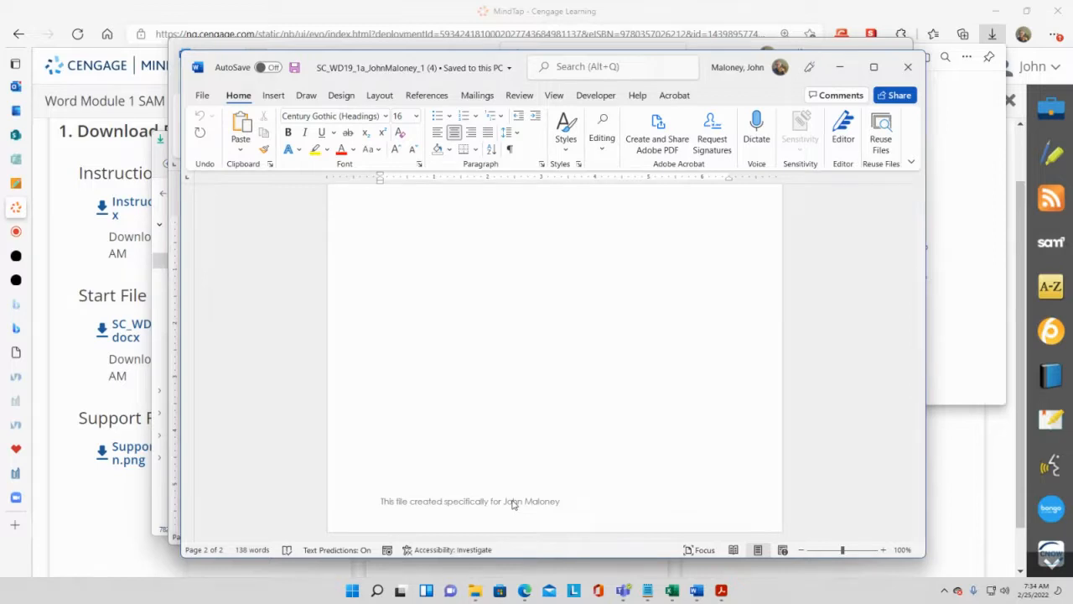
pyautogui.doubleClick(570, 507)
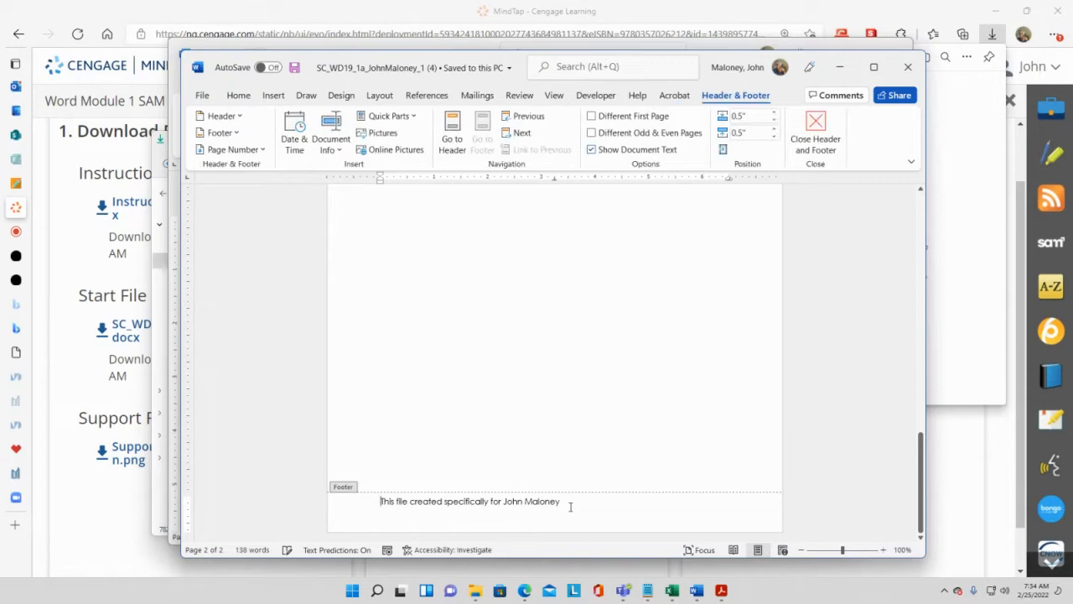
pyautogui.press('BackSpace')
pyautogui.press('BackSpace')
pyautogui.press('BackSpace')
pyautogui.press('BackSpace')
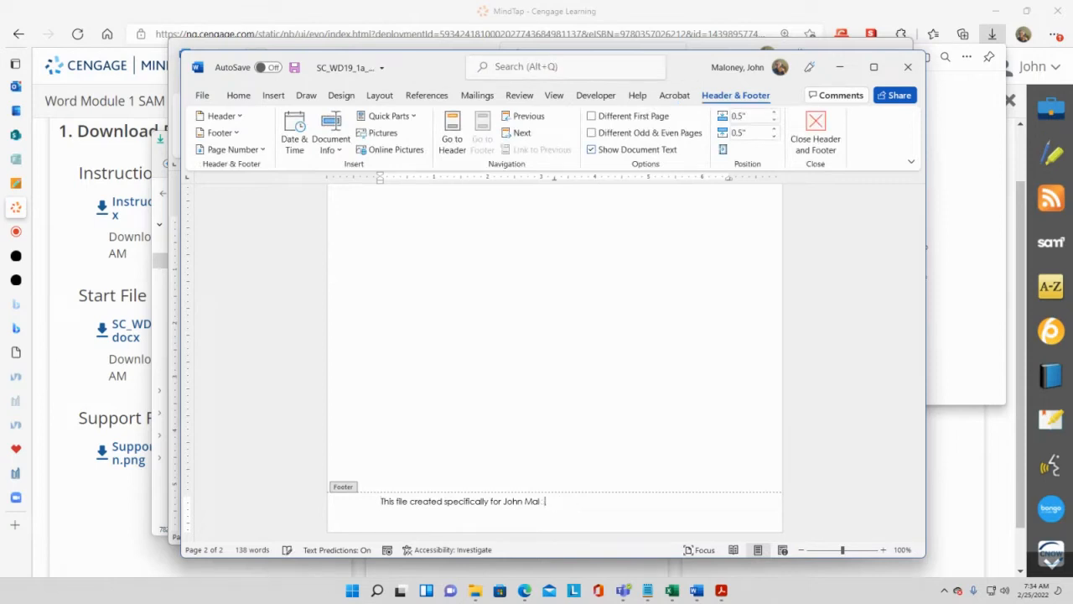
pyautogui.write('Doe')
pyautogui.doubleClick(539, 430)
pyautogui.scroll(-1, 582, 438)
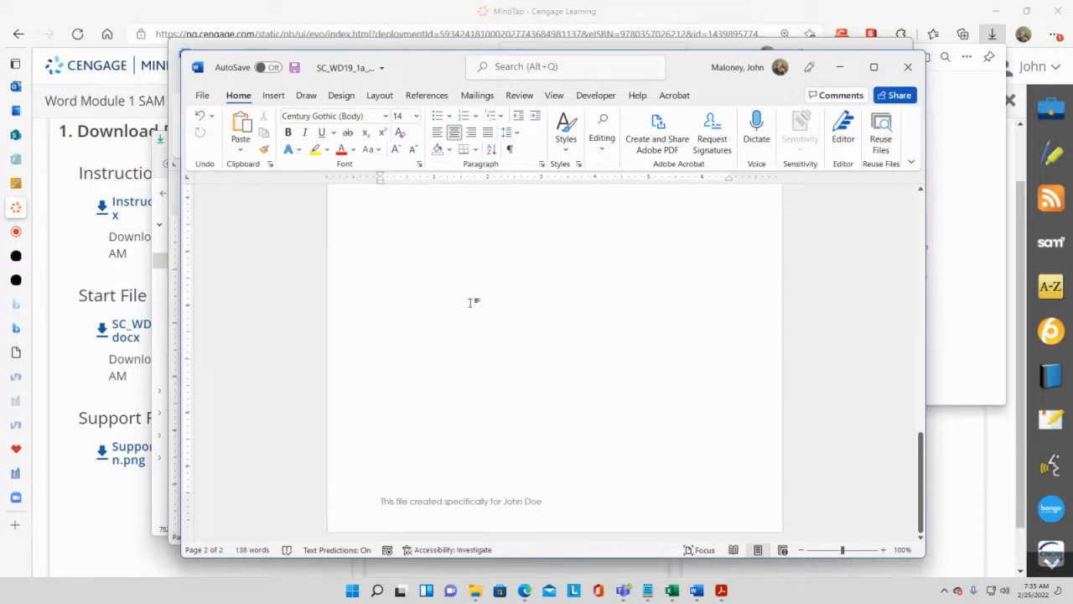
# Check the name shown in the footer on page 1 of the flyer.
pyautogui.scroll(2, 503, 361)
pyautogui.scroll(5, 507, 417)
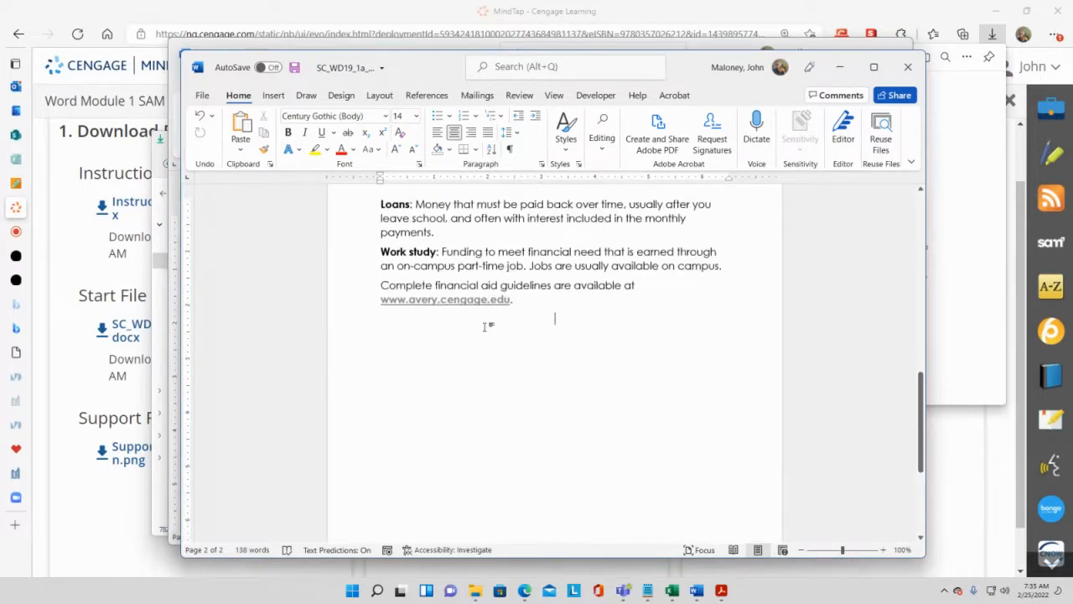
pyautogui.scroll(3, 485, 342)
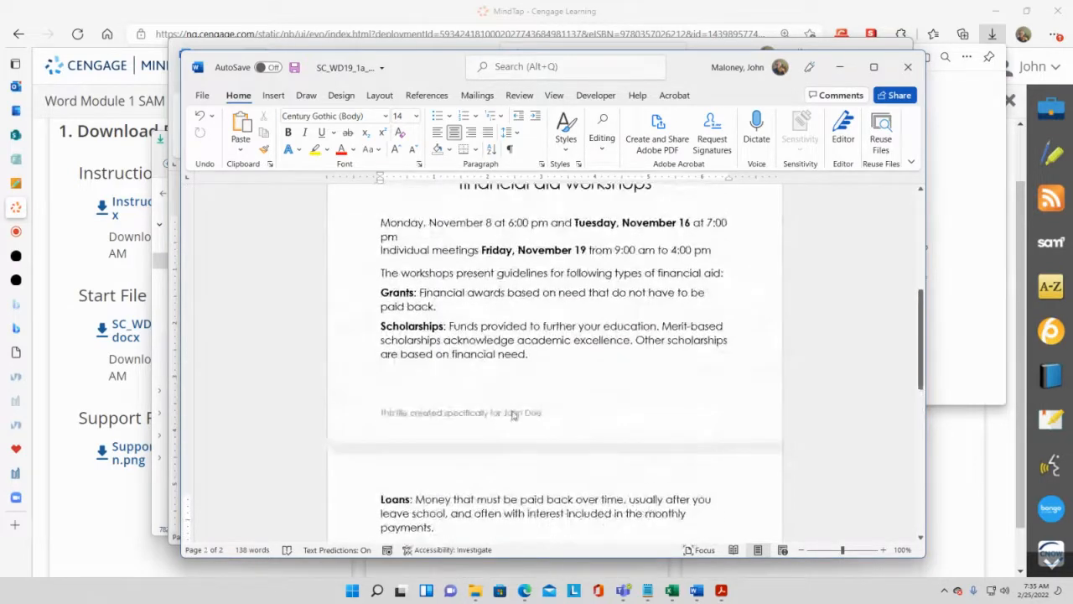
pyautogui.scroll(2, 519, 415)
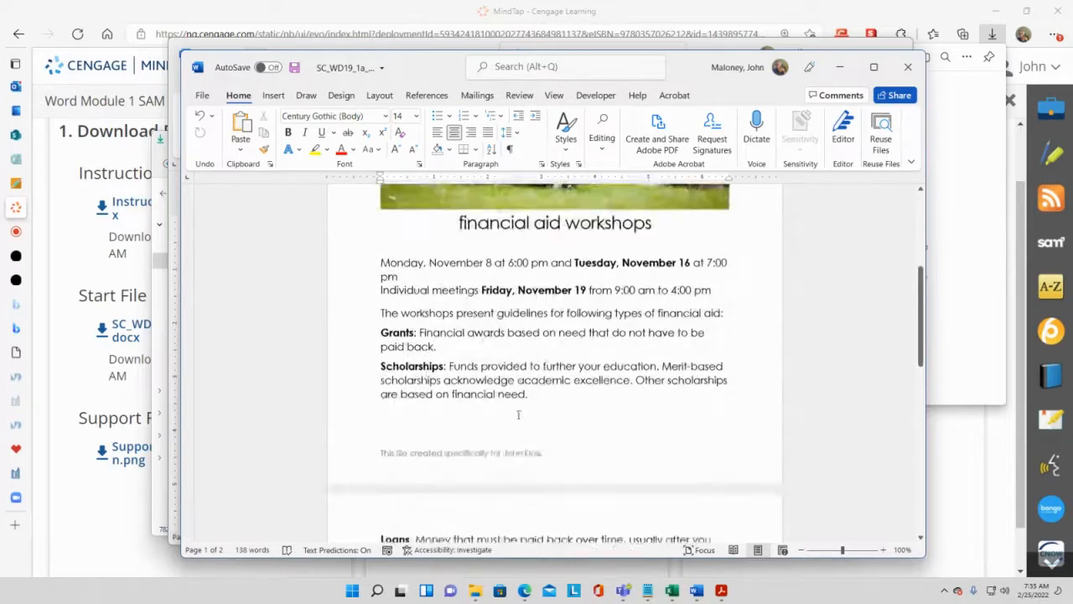
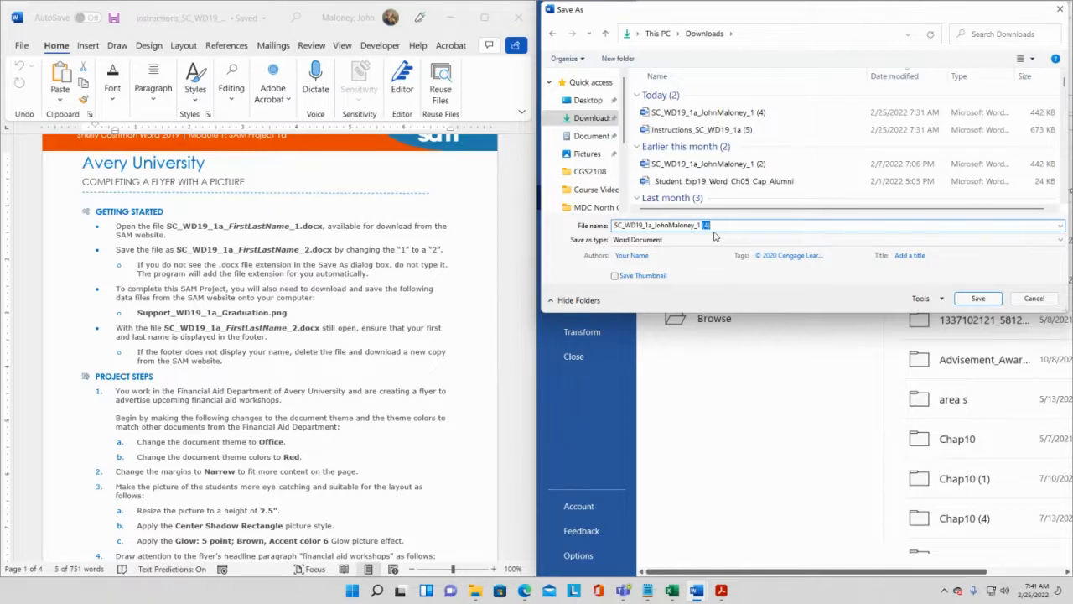
# Save the flyer in Downloads under its SC_WD19_1a name with the student's name, replacing the ending "1 (4)" with "2".
pyautogui.press('BackSpace')
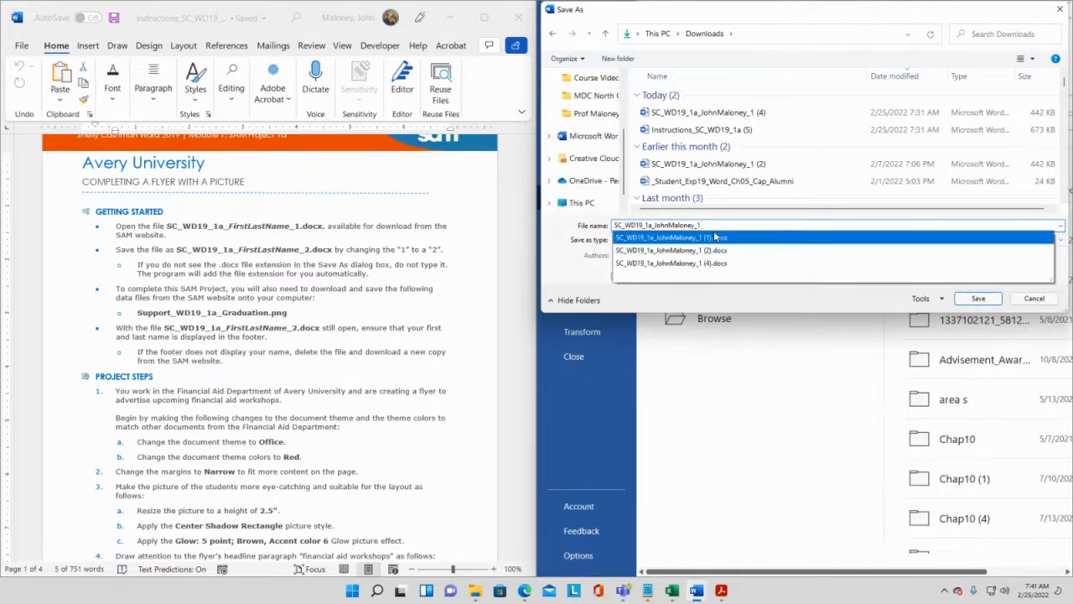
pyautogui.press('BackSpace')
pyautogui.press('BackSpace')
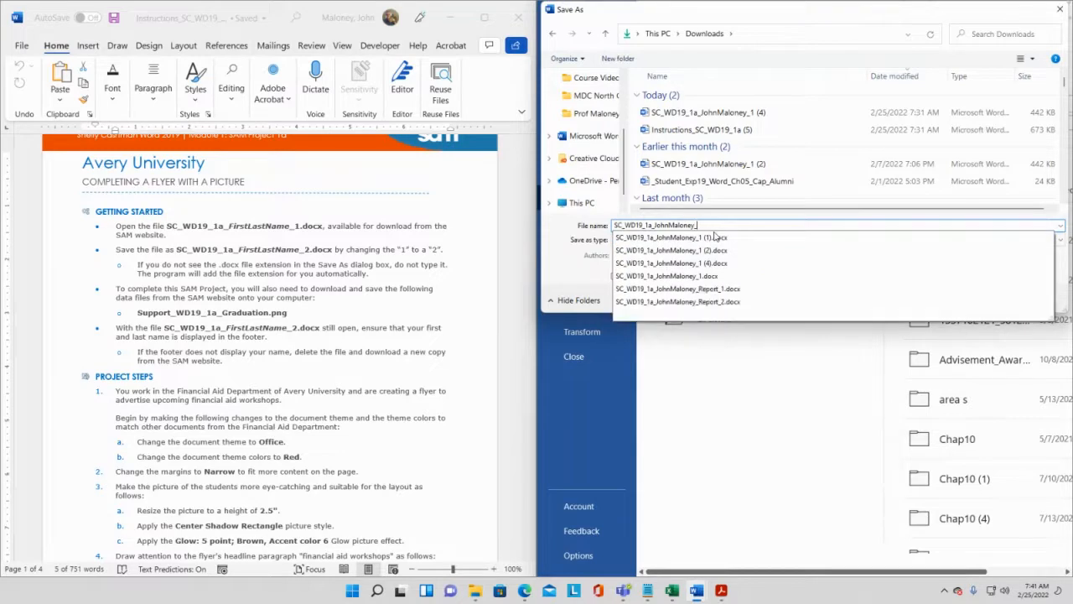
pyautogui.write('2')
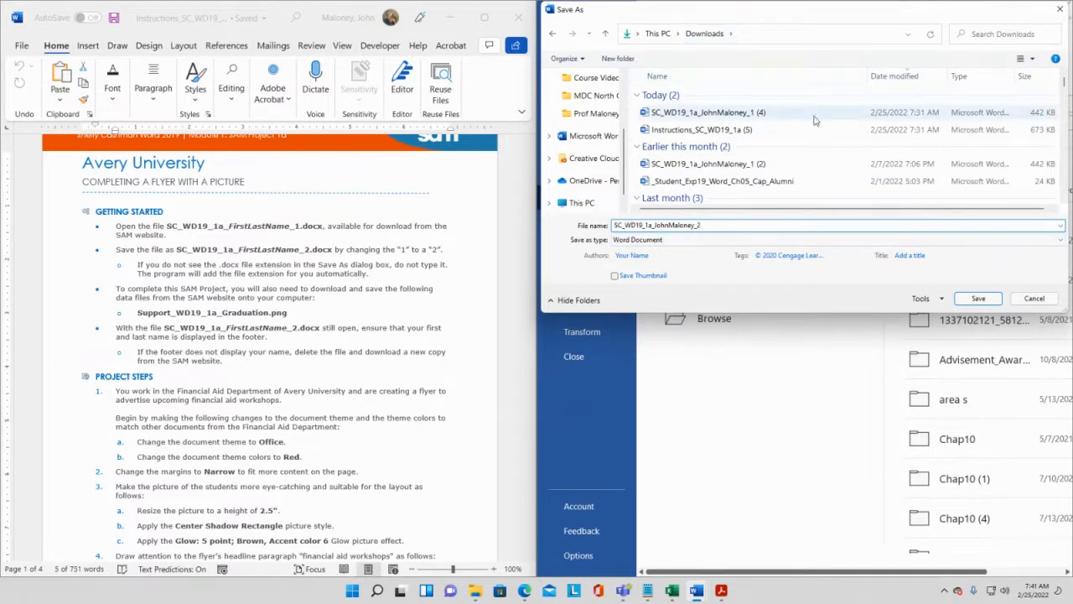
pyautogui.click(978, 300)
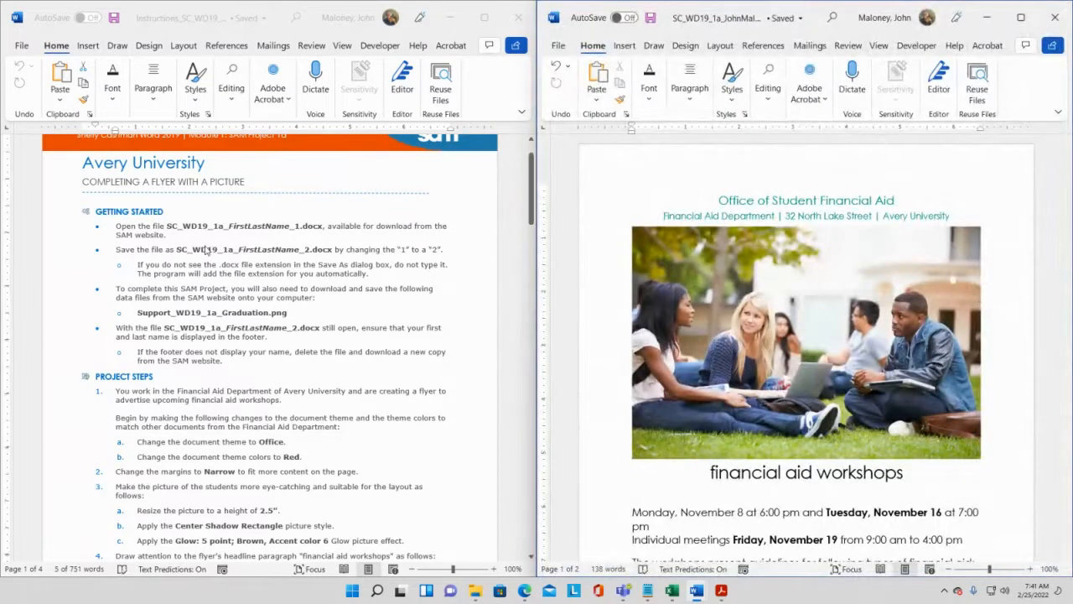
# Read the Getting Started section and the first project steps in the instructions document.
pyautogui.scroll(-1, 210, 251)
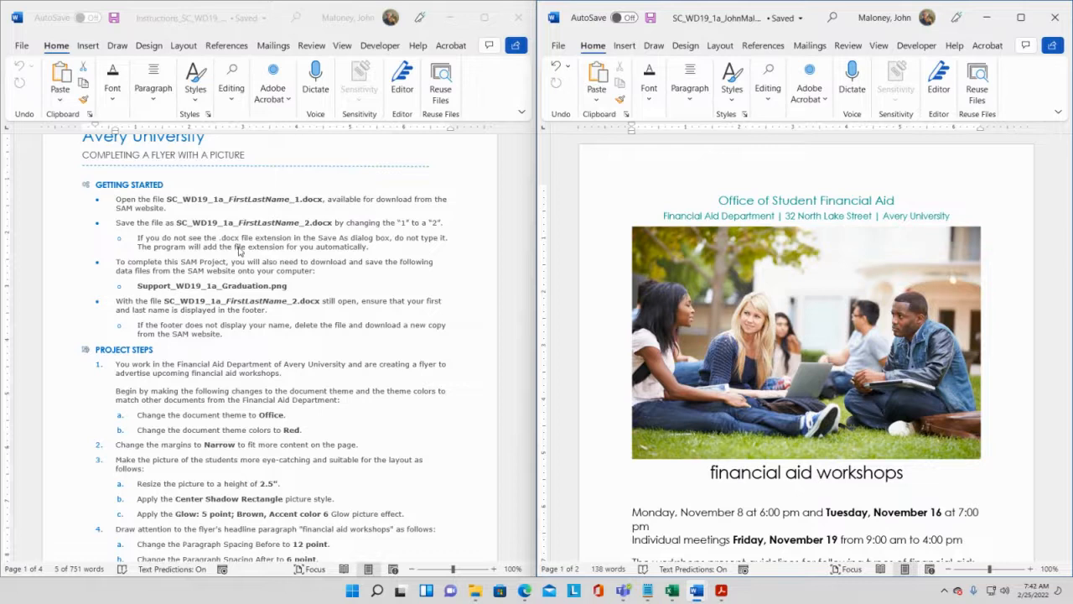
pyautogui.scroll(-1, 306, 330)
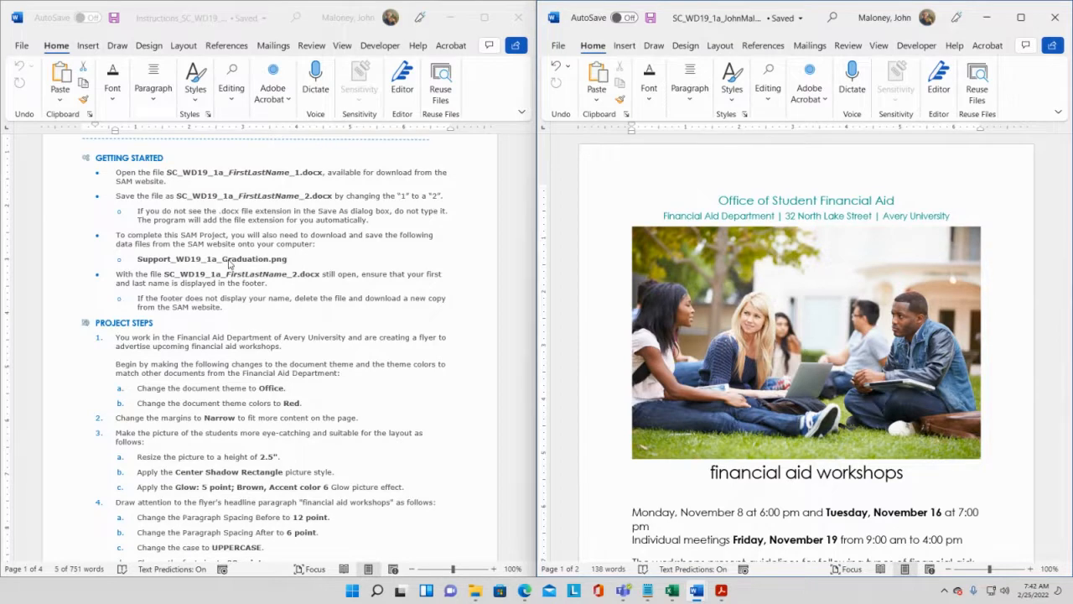
pyautogui.scroll(-1, 228, 263)
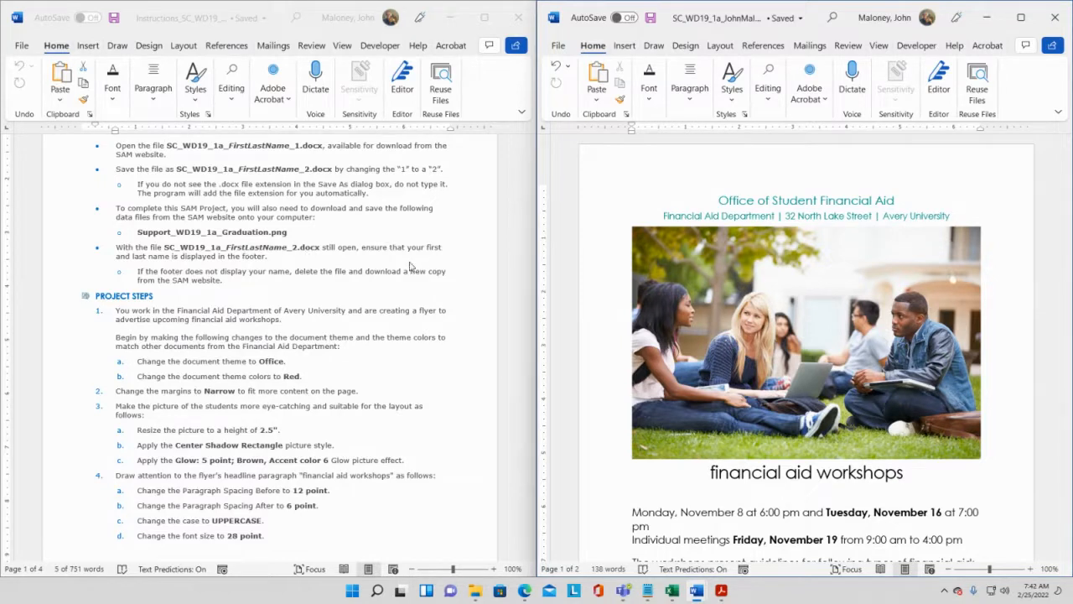
# Check the name displayed in the footers on both pages of the flyer.
pyautogui.scroll(-1, 738, 300)
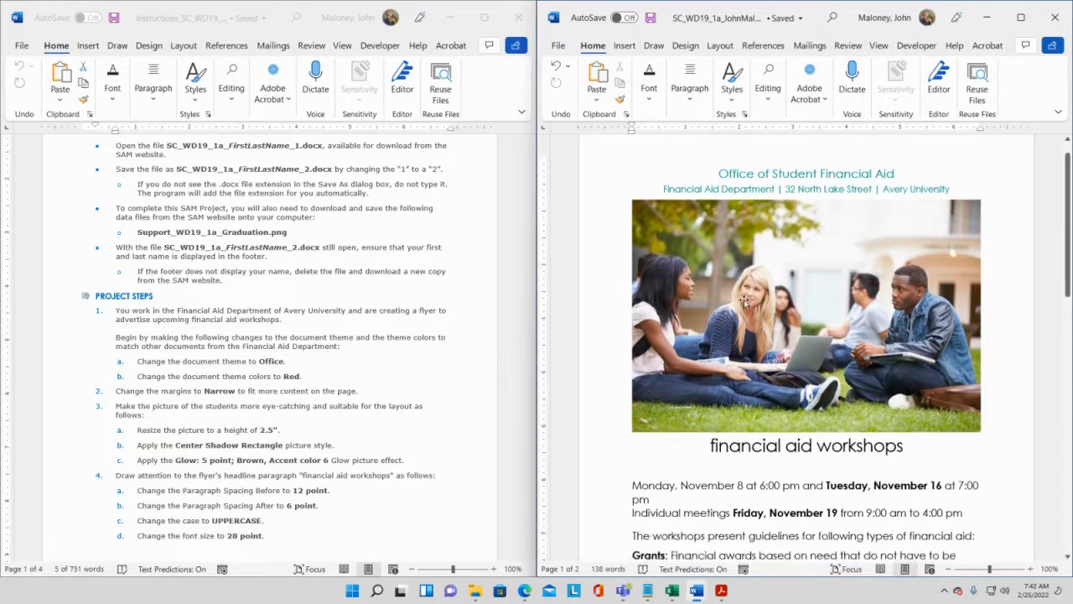
pyautogui.scroll(-5, 744, 301)
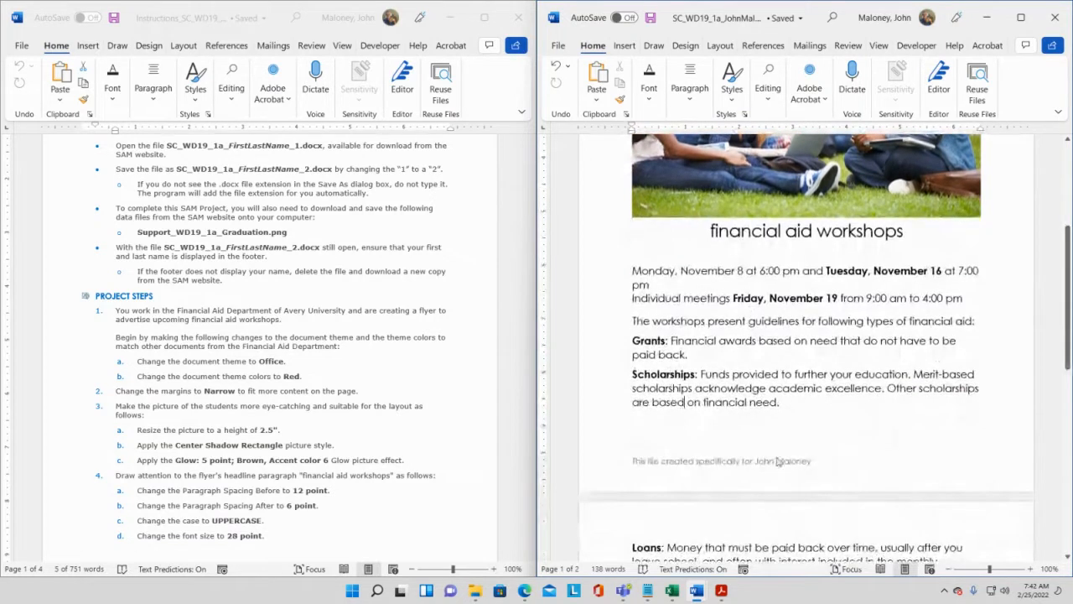
pyautogui.scroll(-1, 770, 462)
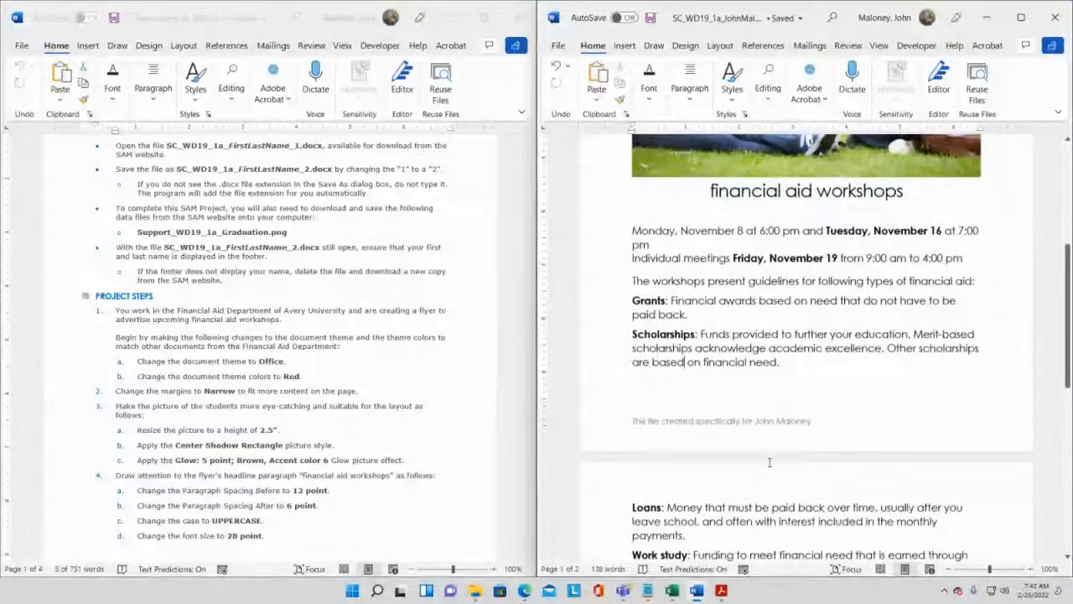
pyautogui.scroll(-12, 770, 462)
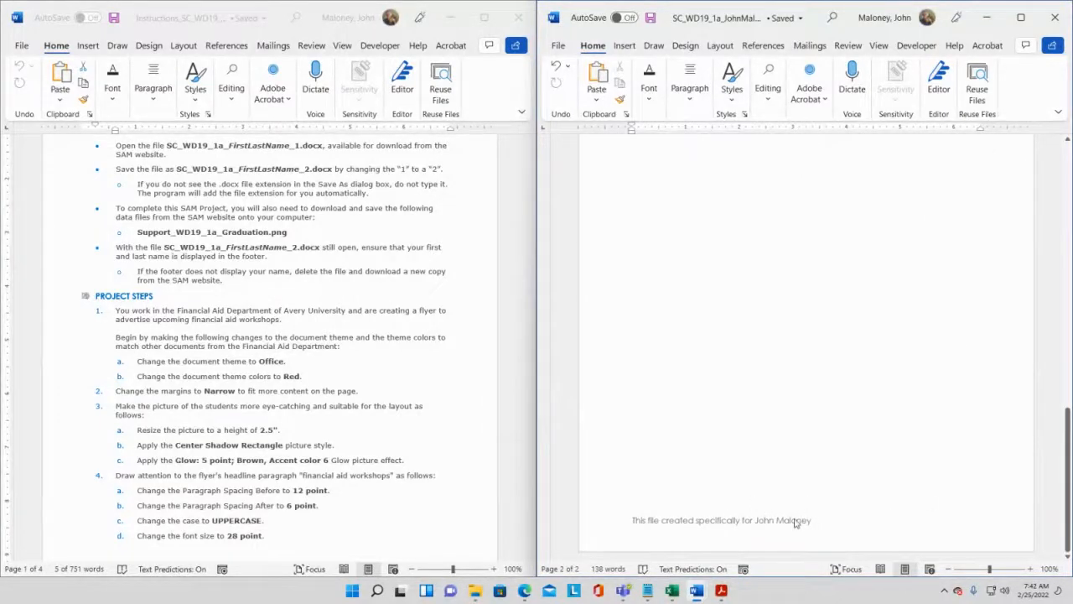
pyautogui.scroll(10, 795, 522)
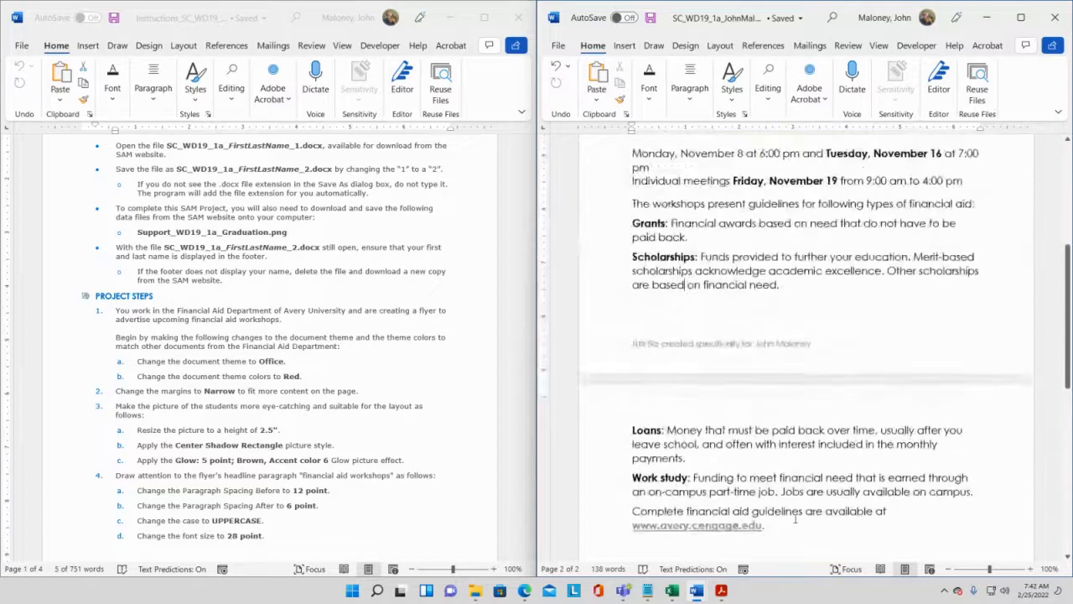
pyautogui.scroll(5, 795, 522)
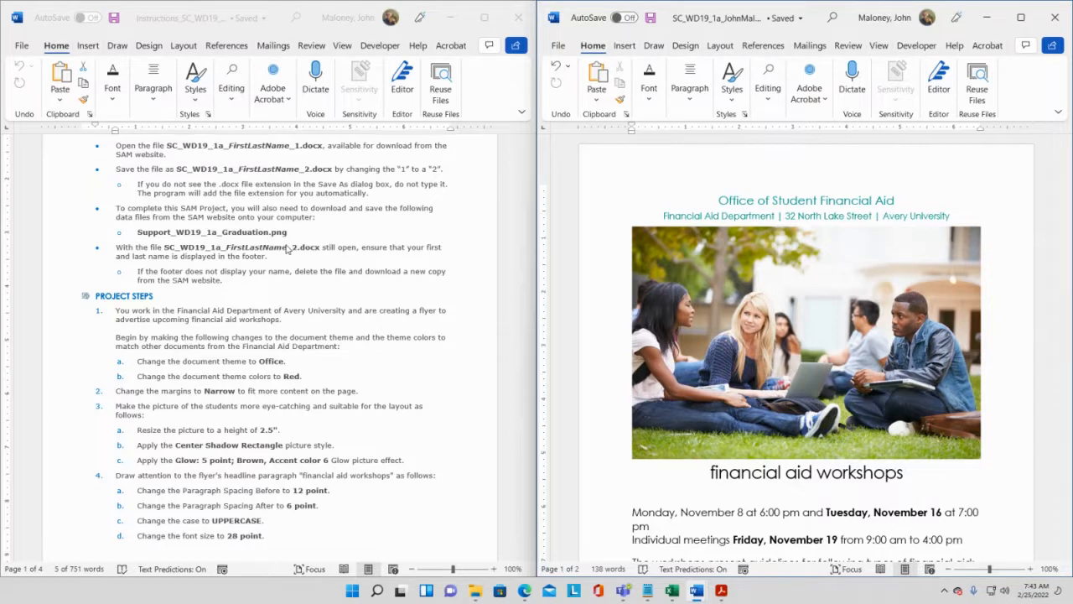
# Change the flyer's document theme to Office and check which theme is selected.
pyautogui.scroll(-1, 292, 280)
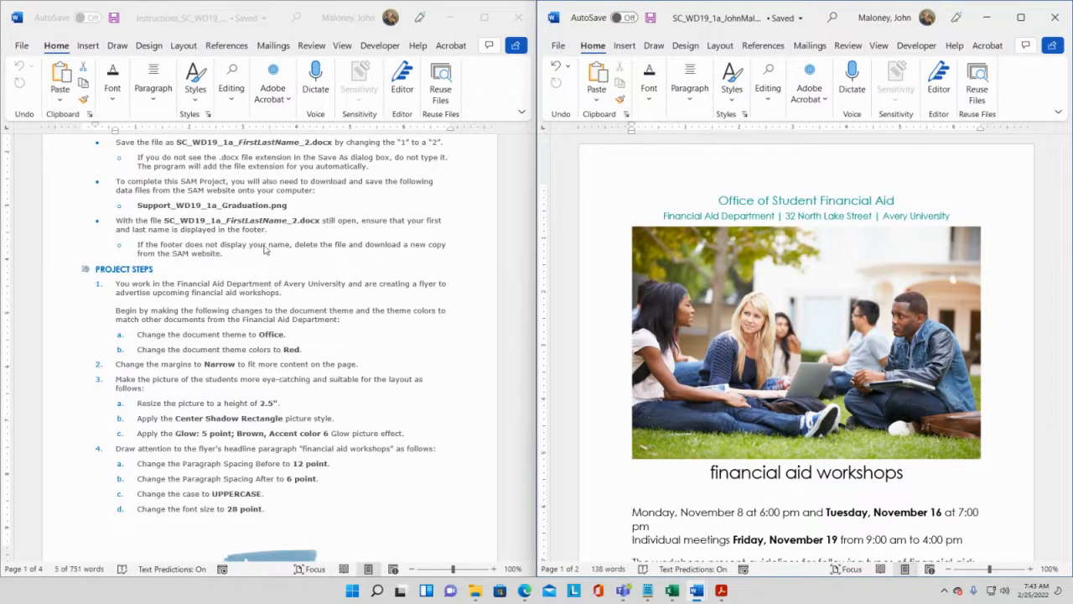
pyautogui.scroll(-3, 305, 254)
pyautogui.scroll(-1, 304, 256)
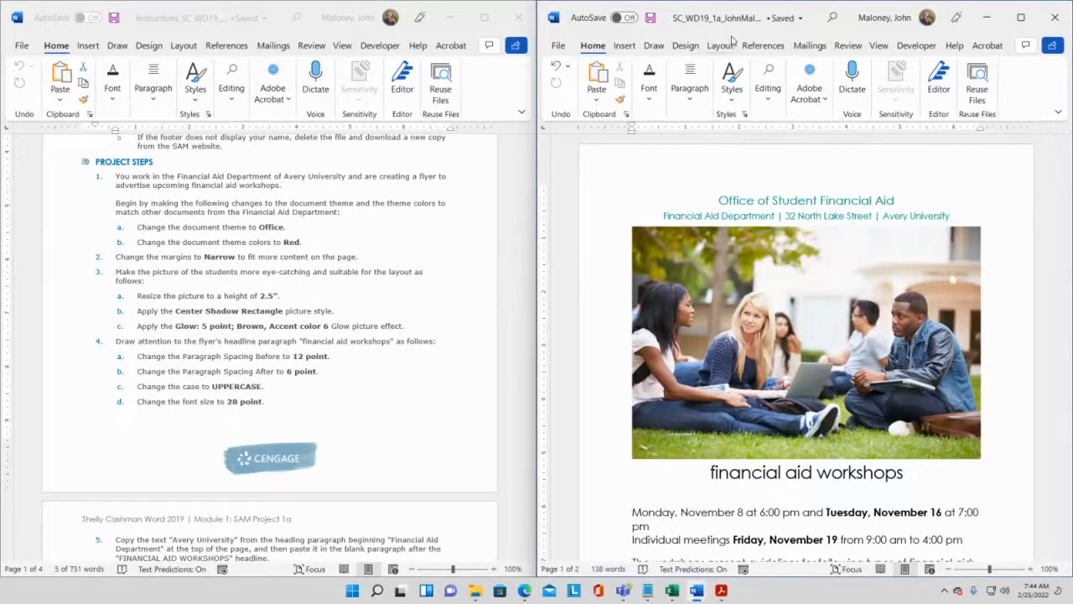
pyautogui.click(685, 46)
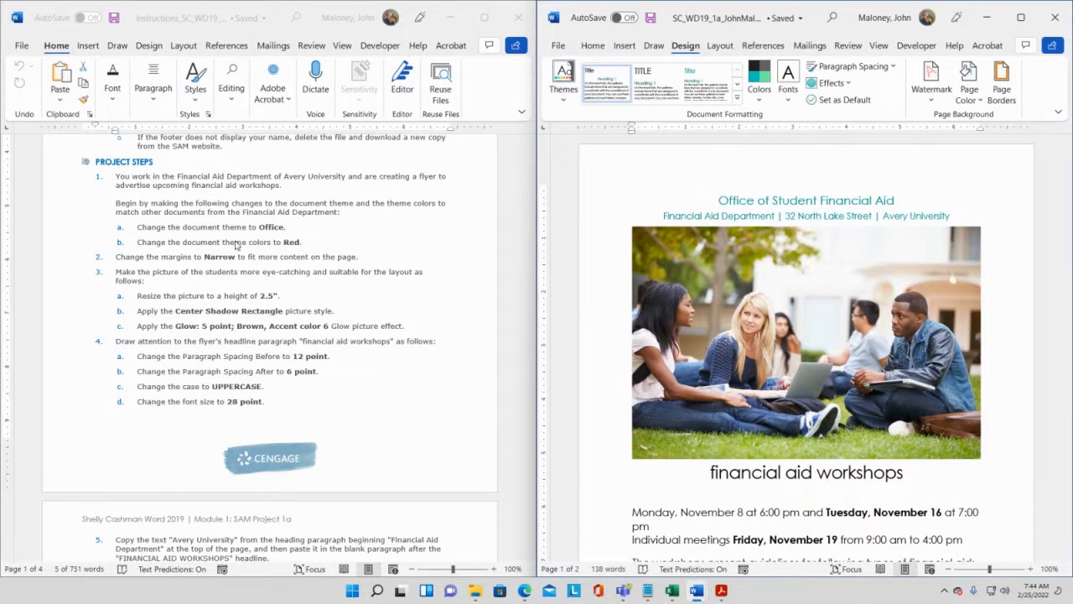
pyautogui.click(564, 100)
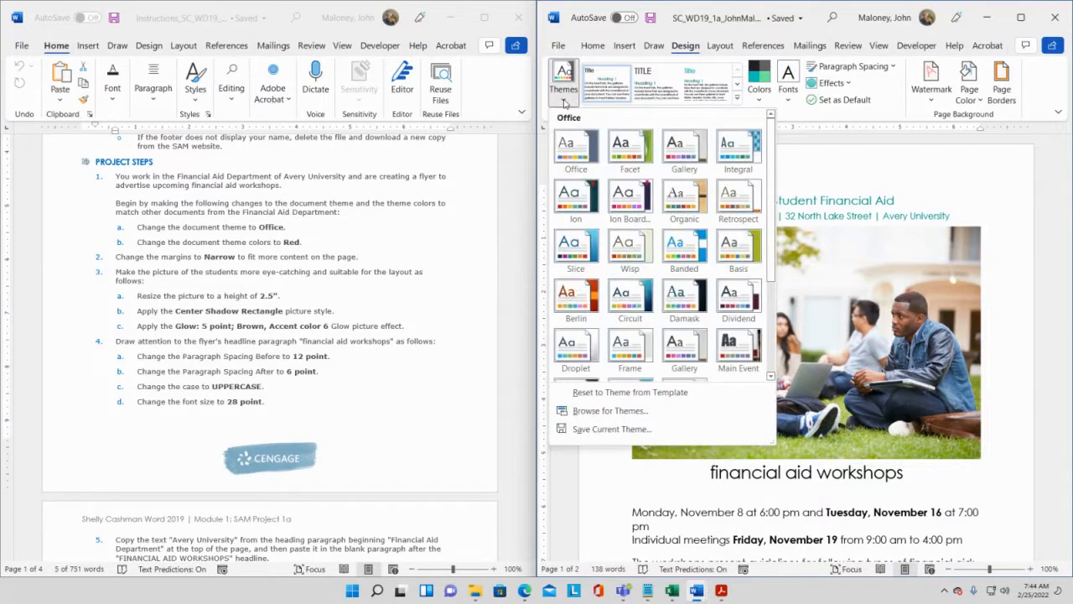
pyautogui.scroll(-2, 646, 220)
pyautogui.scroll(2, 646, 220)
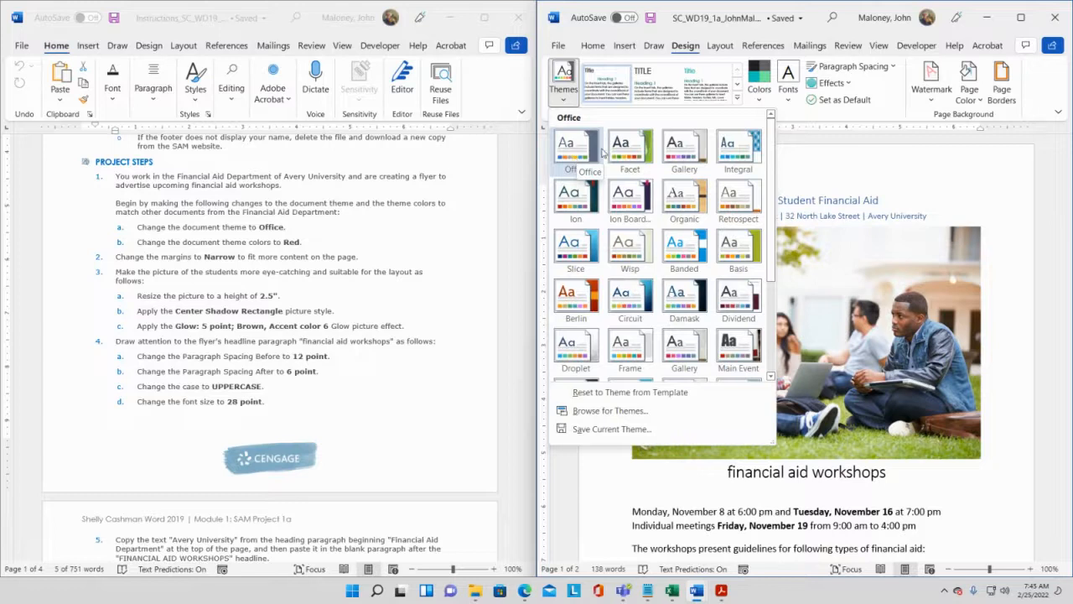
pyautogui.click(573, 151)
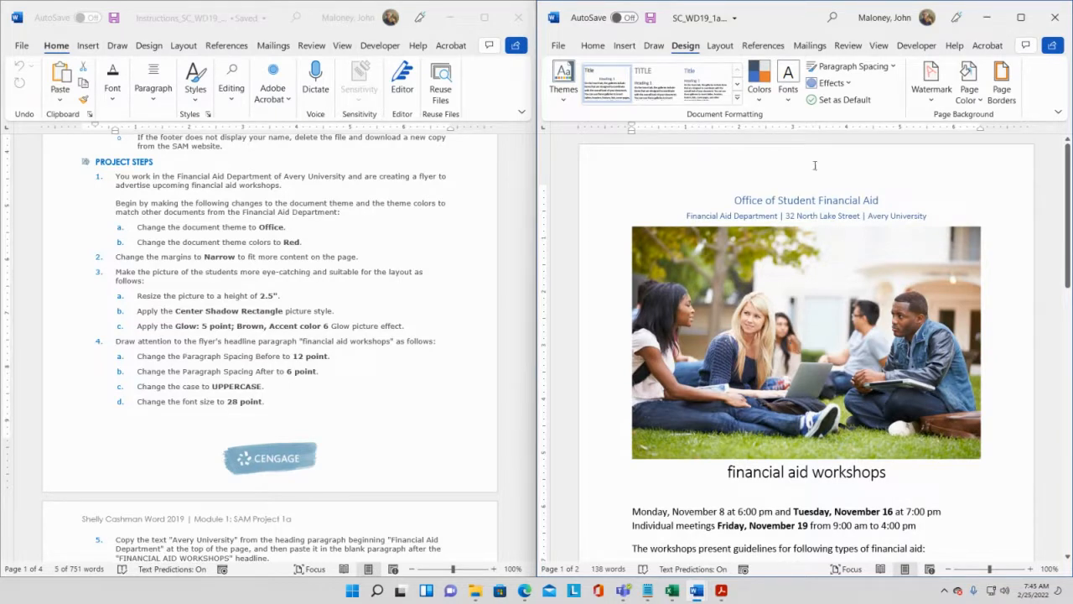
pyautogui.click(562, 101)
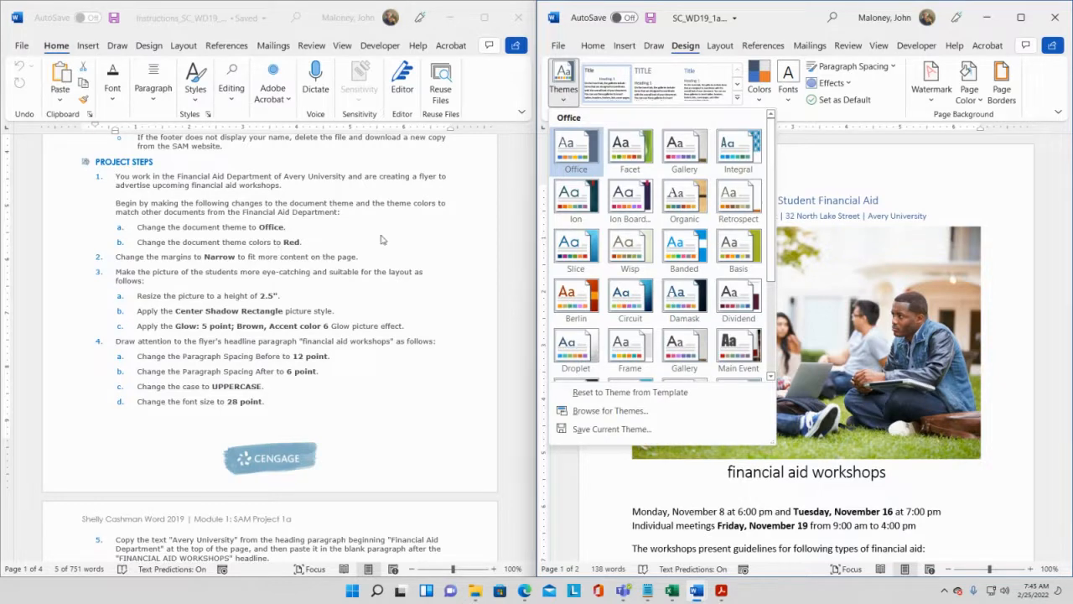
pyautogui.click(773, 19)
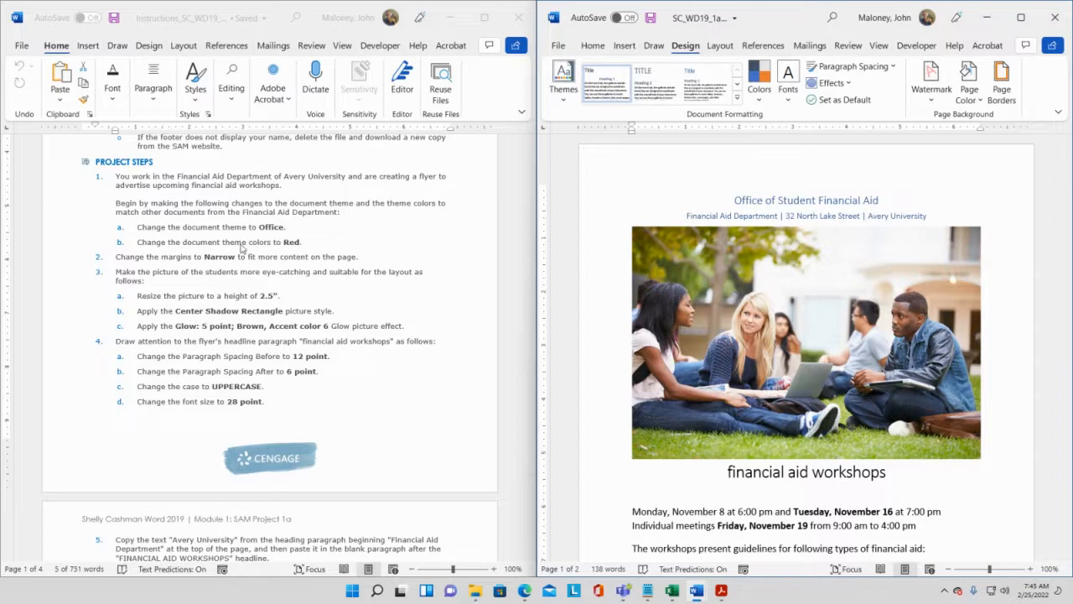
# Change the flyer's theme colors to Red, review the recolored pages, and save the document.
pyautogui.click(761, 99)
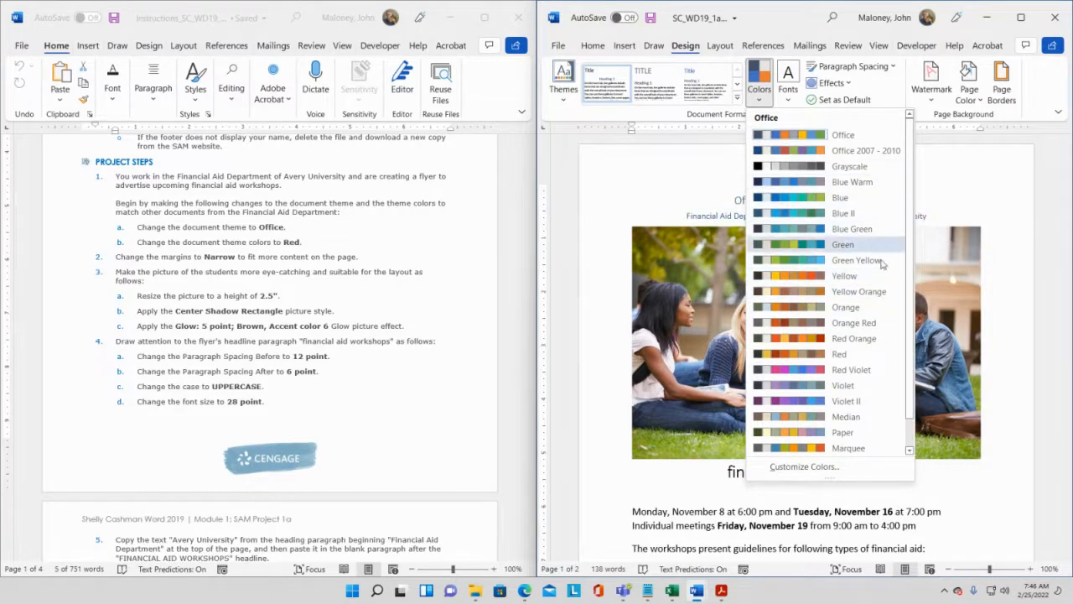
pyautogui.scroll(-1, 874, 290)
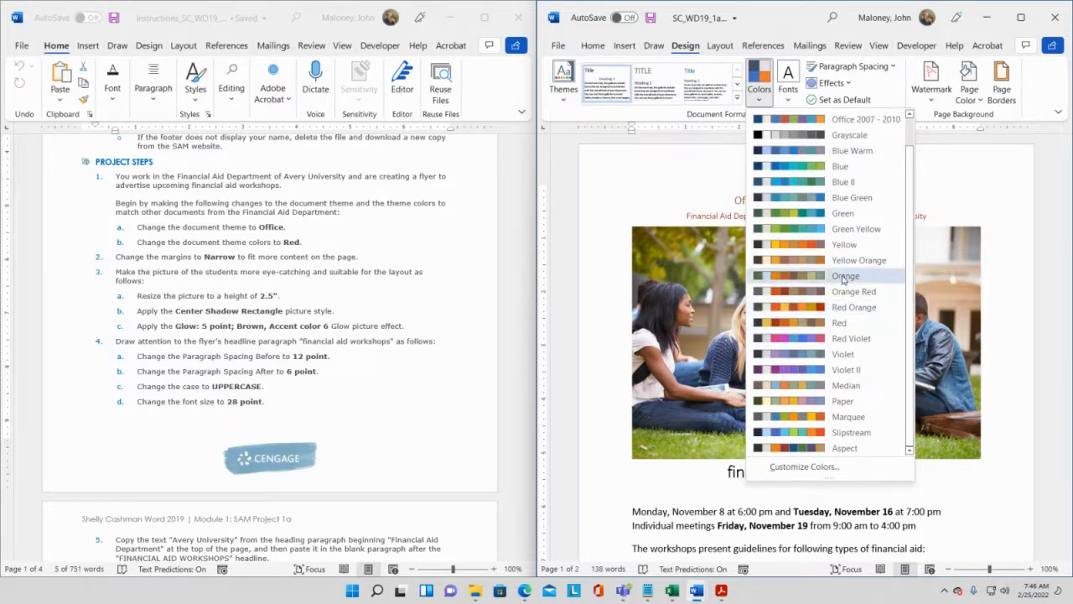
pyautogui.click(851, 324)
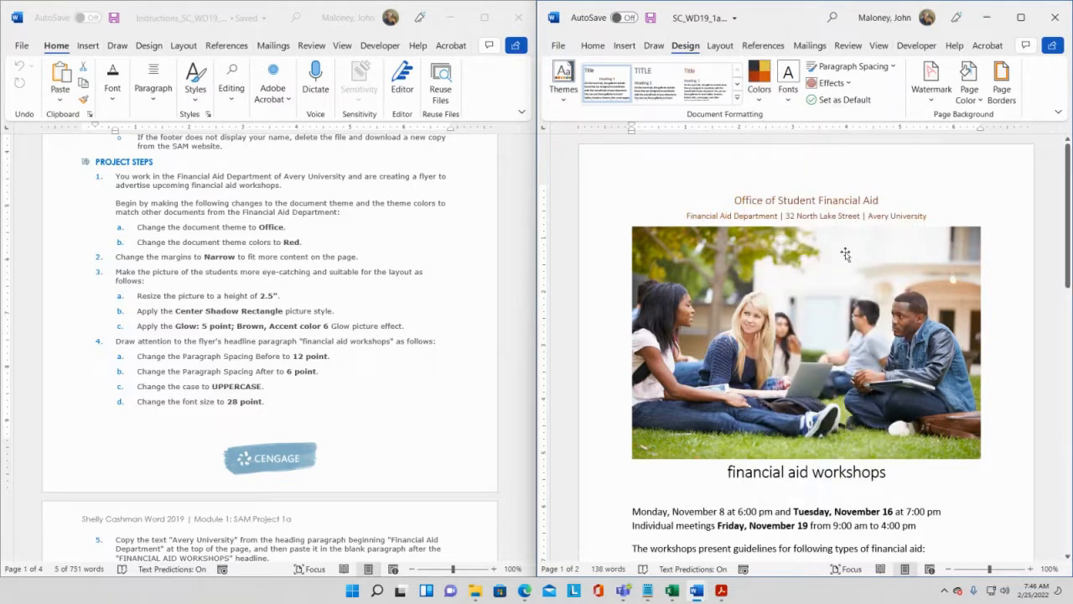
pyautogui.scroll(-5, 828, 250)
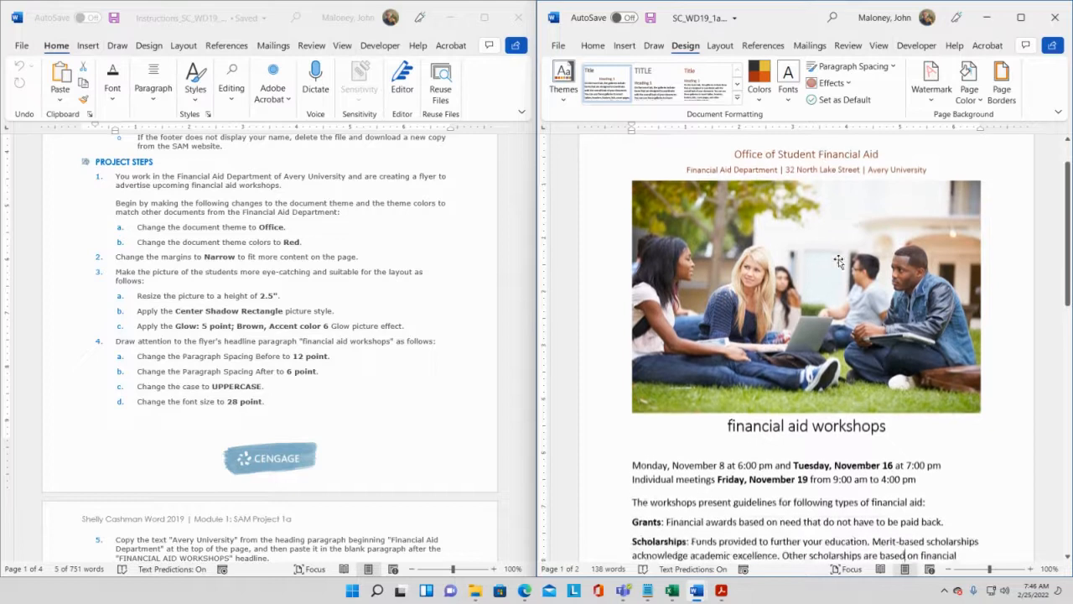
pyautogui.scroll(-4, 781, 473)
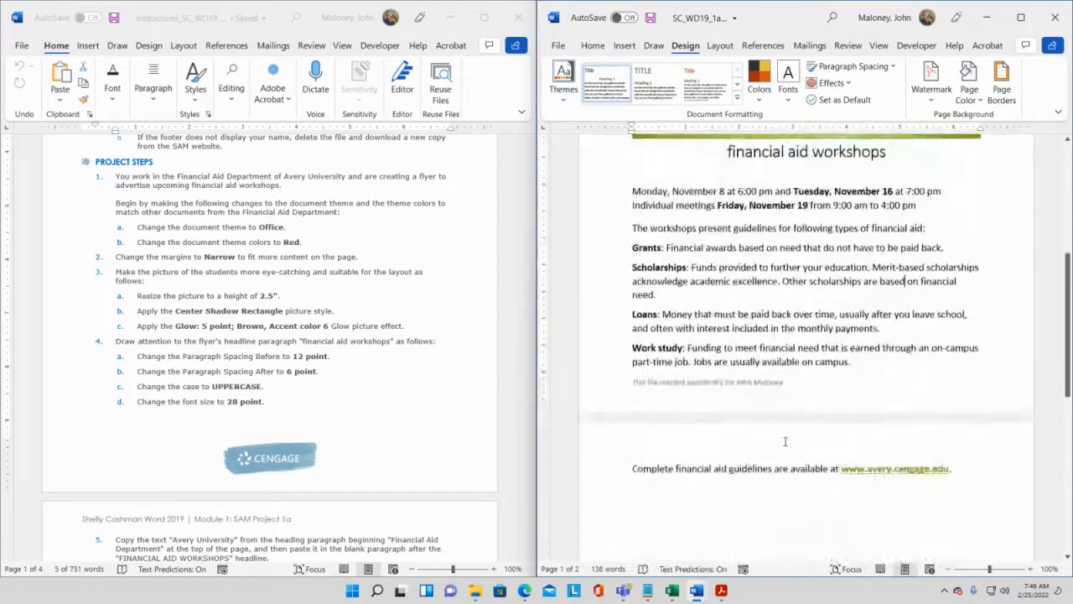
pyautogui.scroll(9, 724, 439)
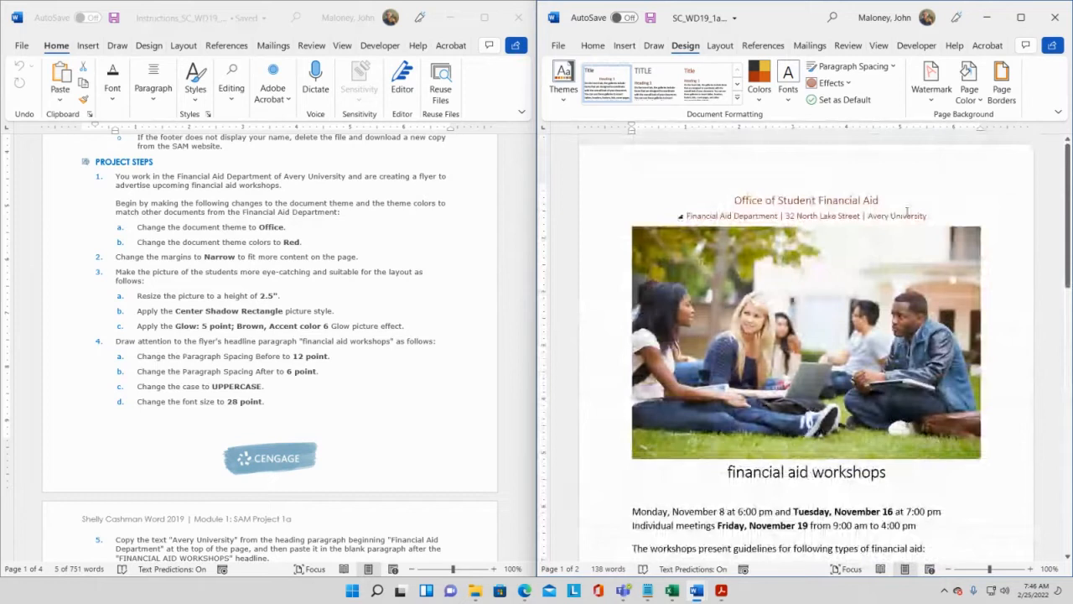
pyautogui.click(757, 102)
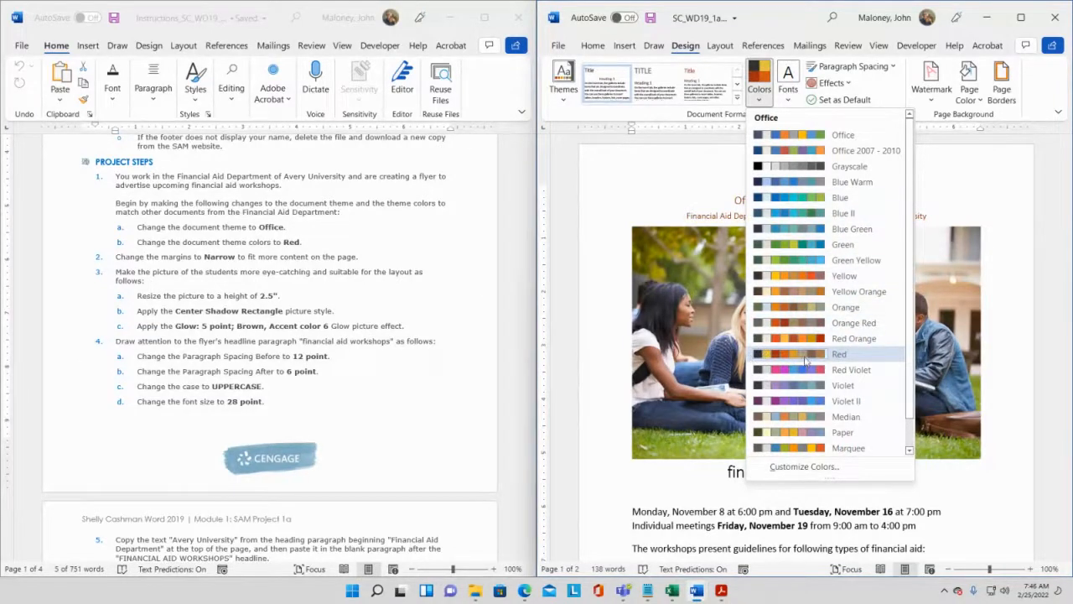
pyautogui.click(754, 26)
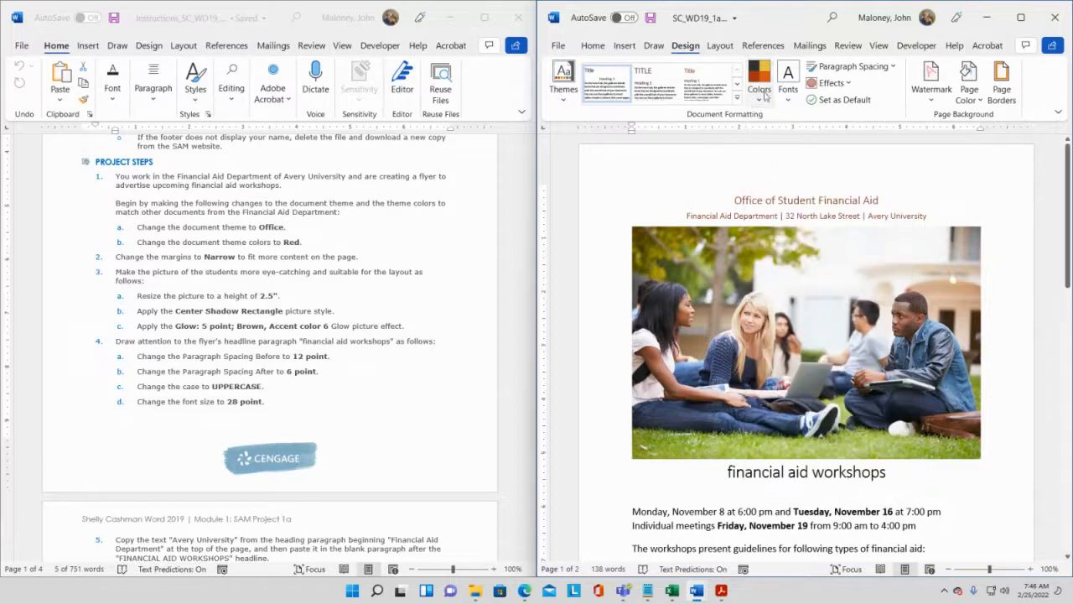
pyautogui.click(651, 18)
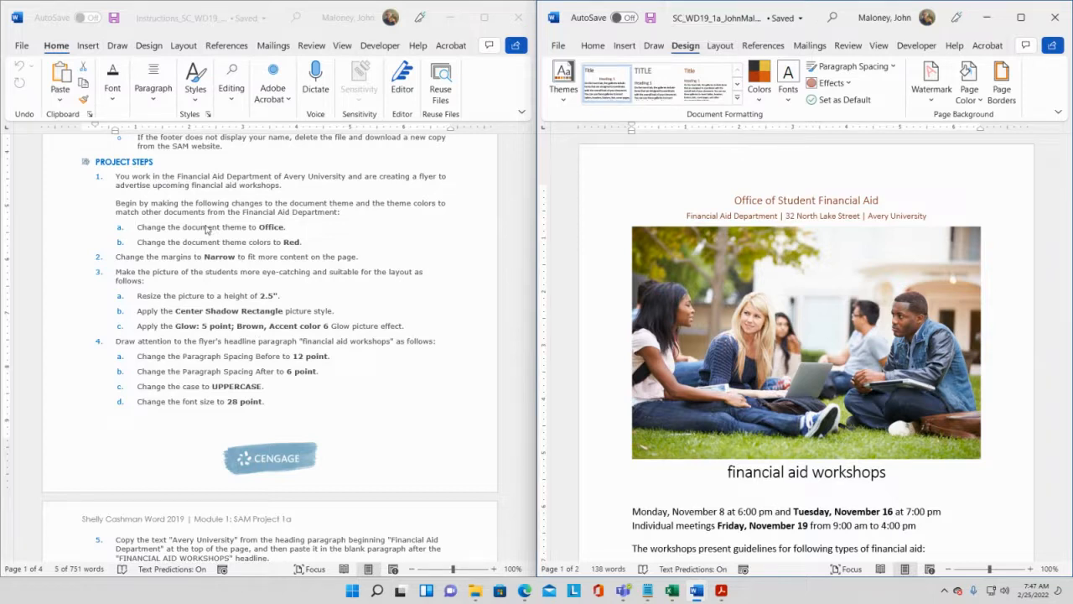
# Set the flyer's page margins to the Narrow preset and check which preset is selected.
pyautogui.scroll(-1, 210, 242)
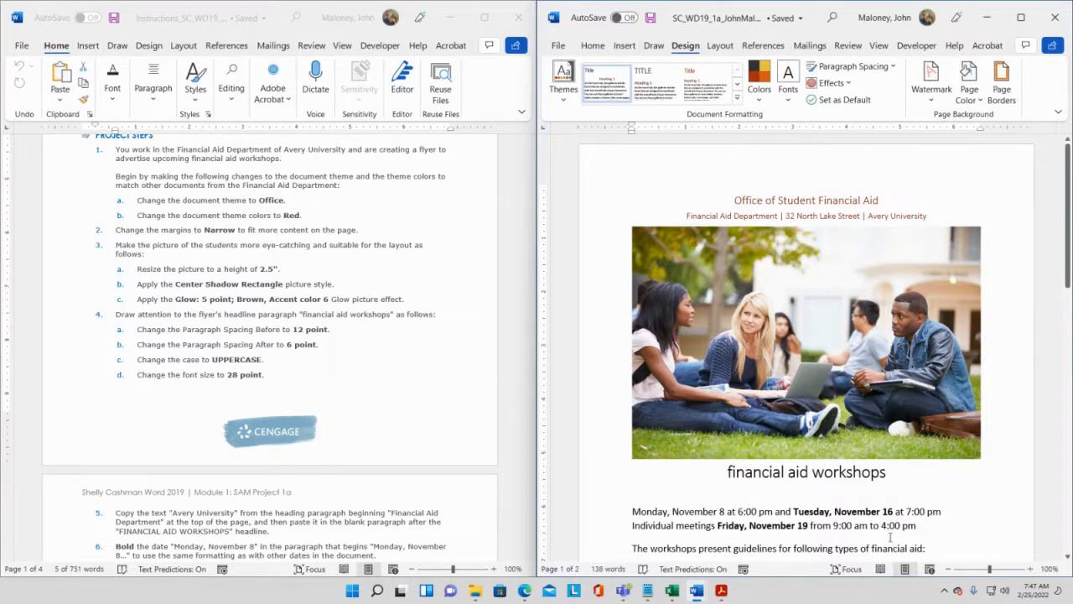
pyautogui.click(721, 47)
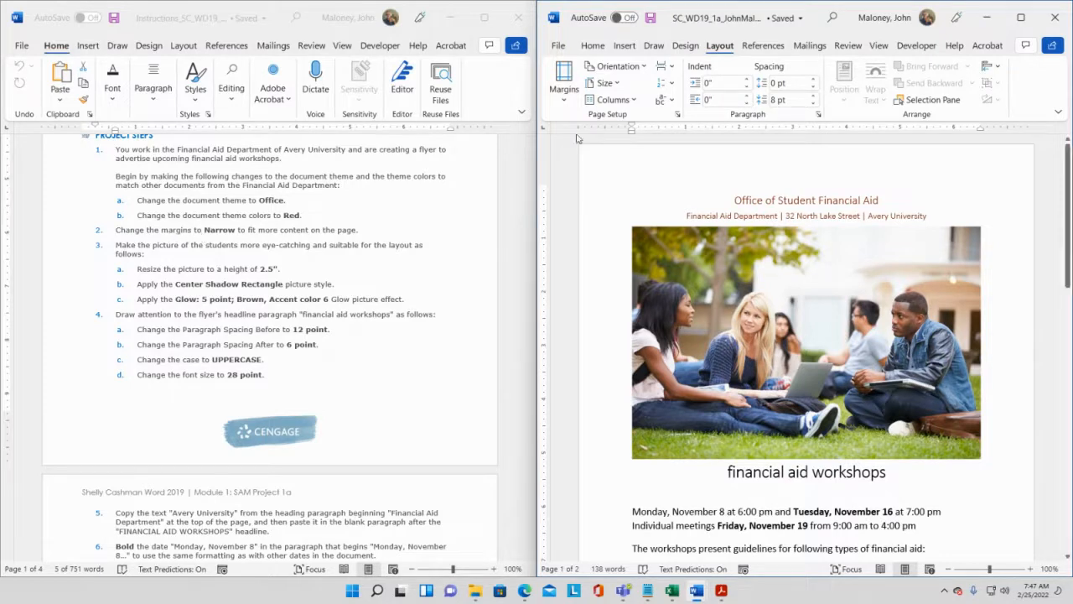
pyautogui.click(564, 101)
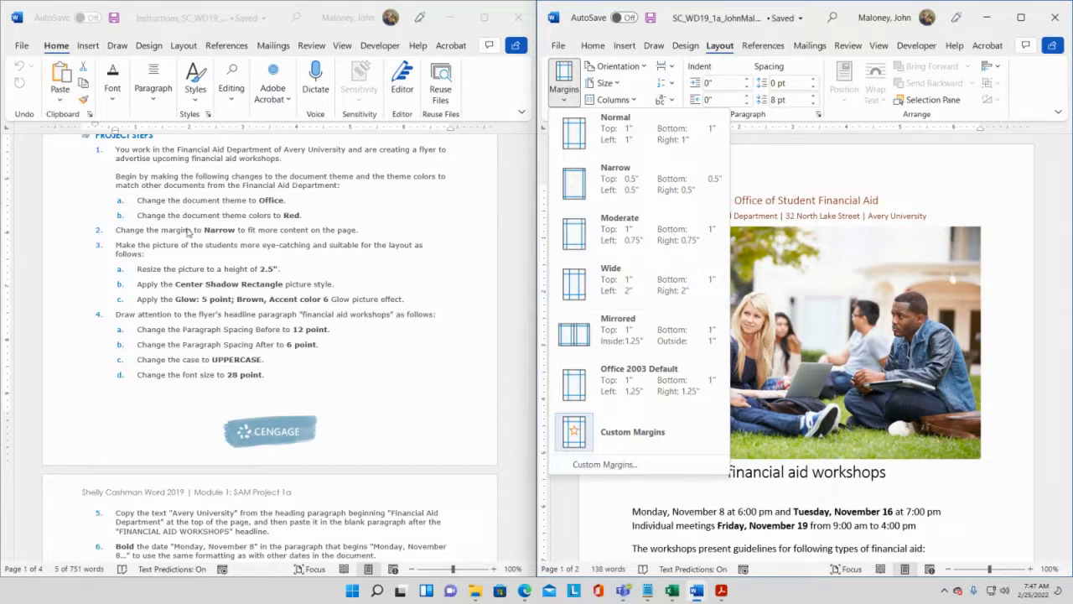
pyautogui.click(604, 193)
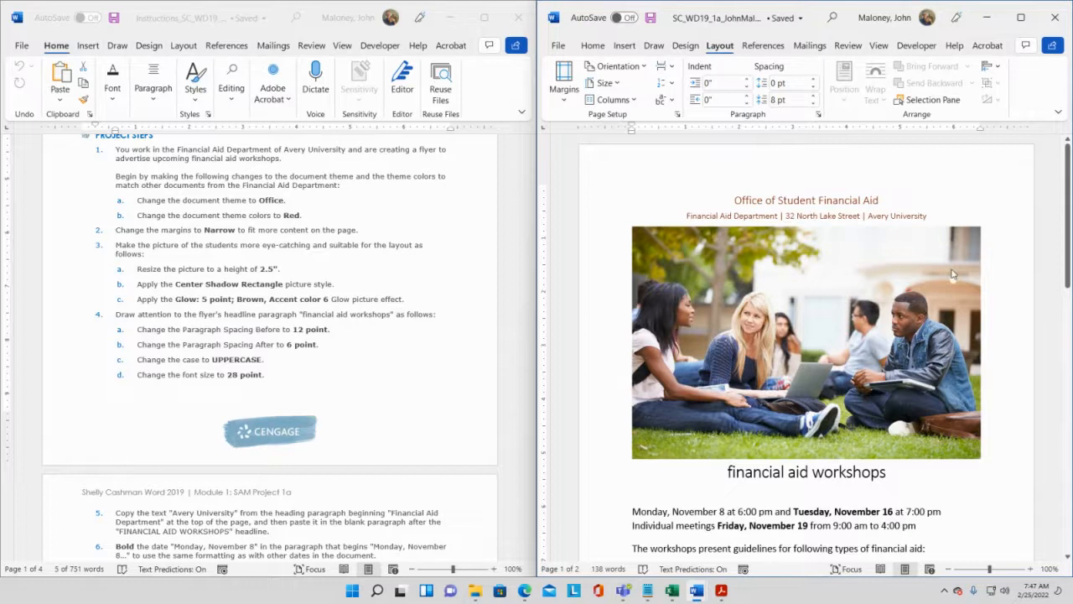
pyautogui.click(563, 92)
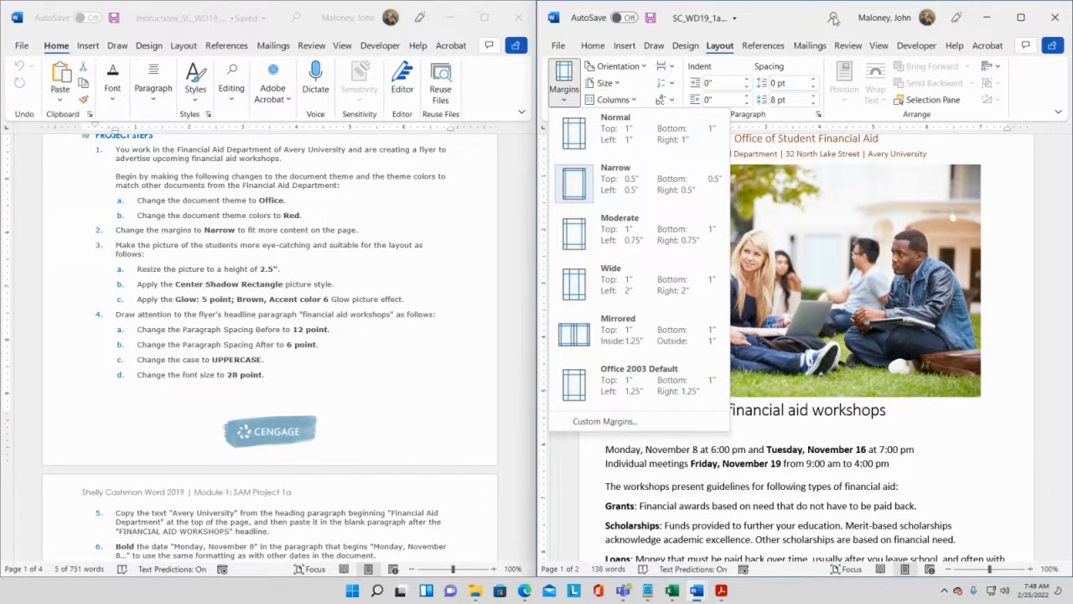
pyautogui.click(792, 22)
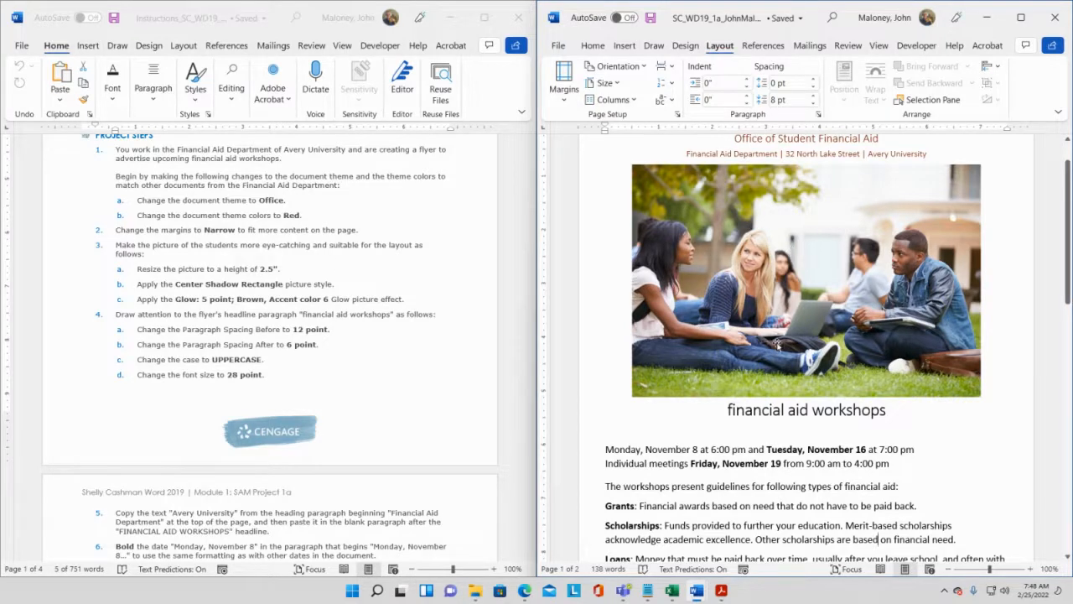
# Resize the picture of the students to a height of 2.5", keeping its proportions.
pyautogui.click(794, 256)
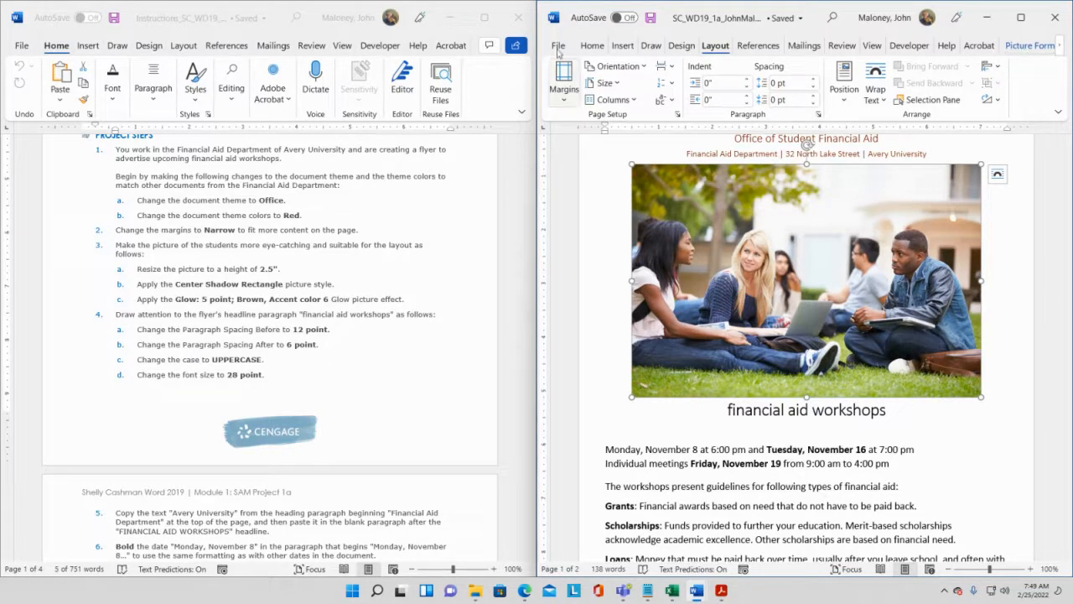
pyautogui.click(1032, 47)
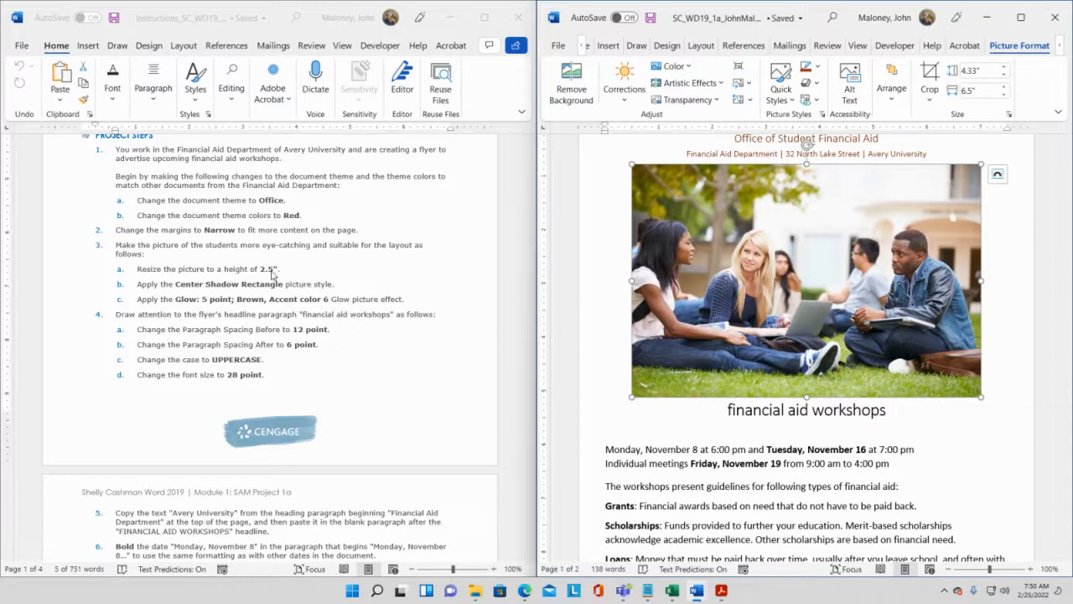
pyautogui.click(986, 72)
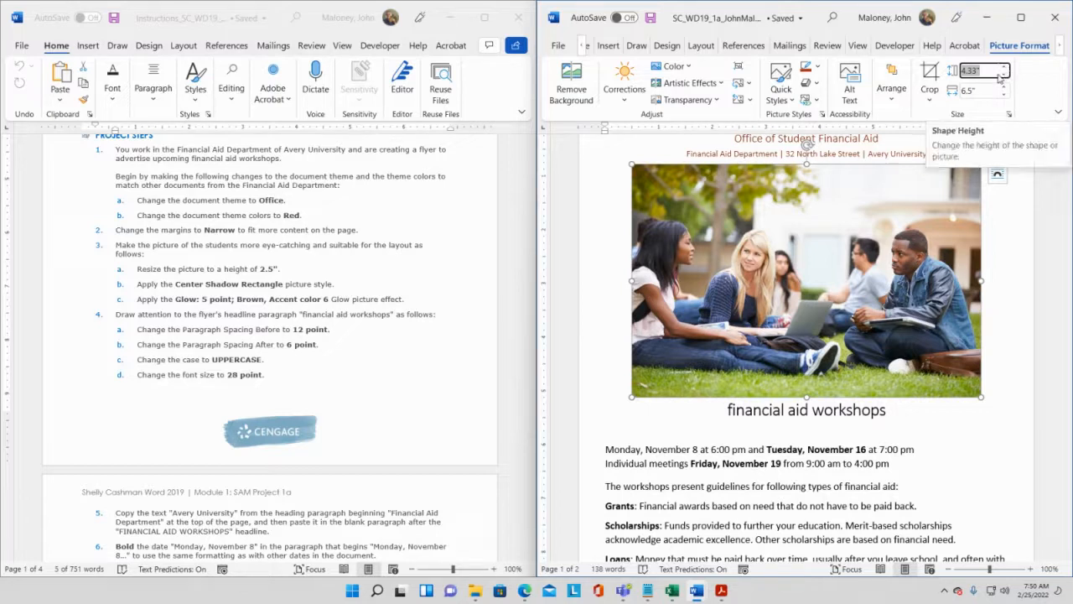
pyautogui.write('2.5')
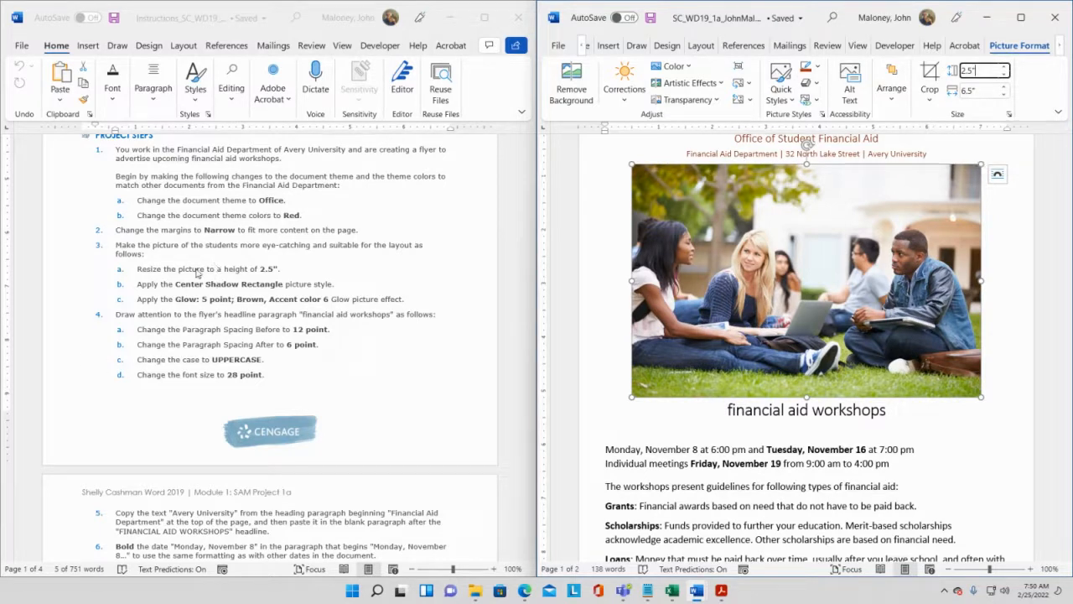
pyautogui.press('Return')
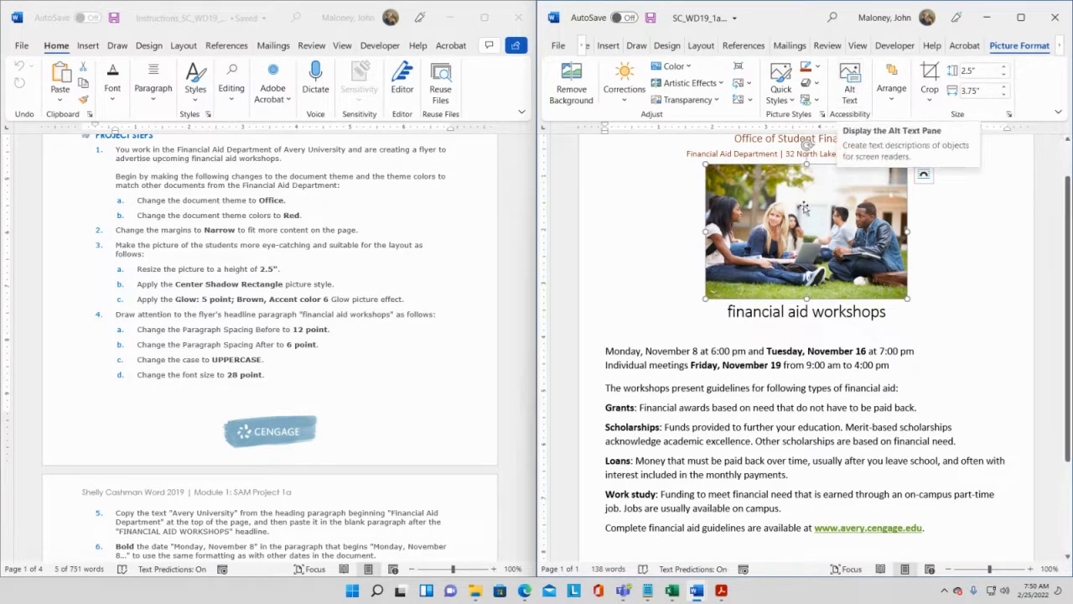
pyautogui.scroll(-5, 528, 352)
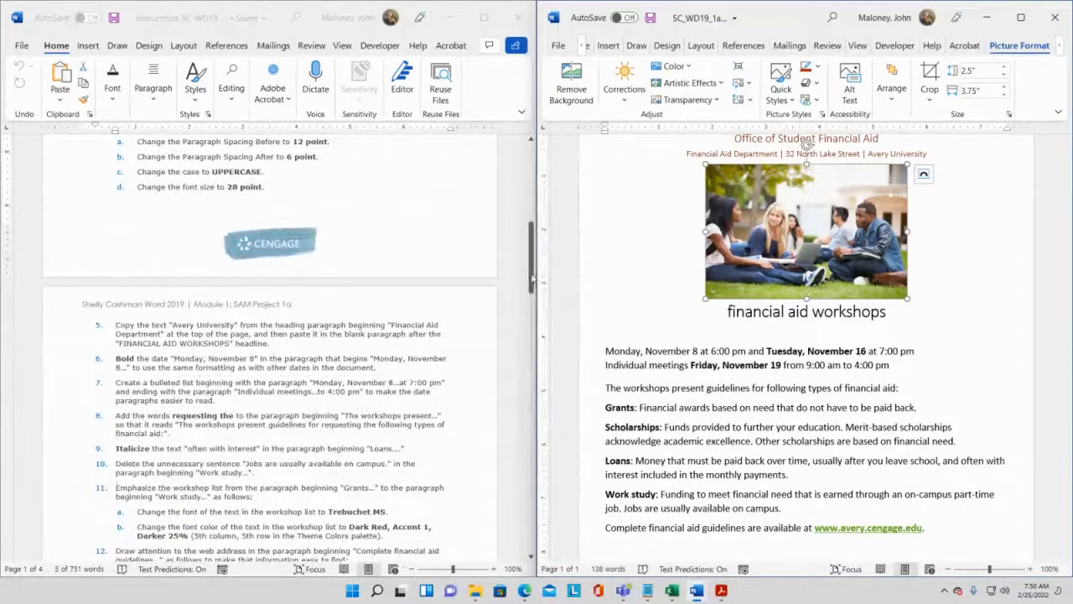
# Apply the Center Shadow Rectangle picture style to the picture of the students, after checking the Final Figure in the instructions.
pyautogui.moveTo(531, 282); pyautogui.dragTo(531, 513)
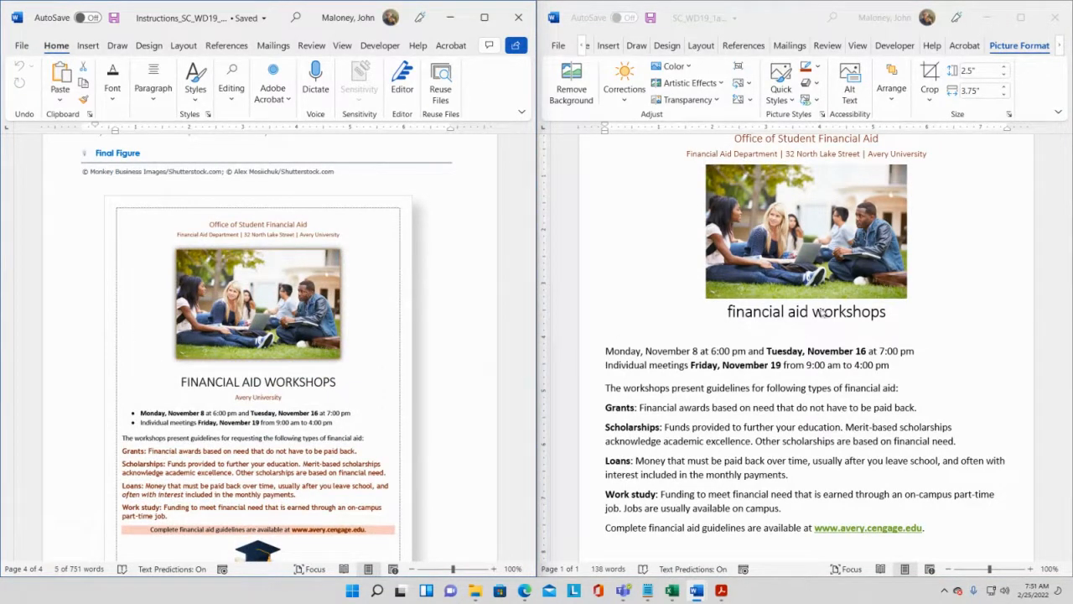
pyautogui.scroll(2, 1013, 402)
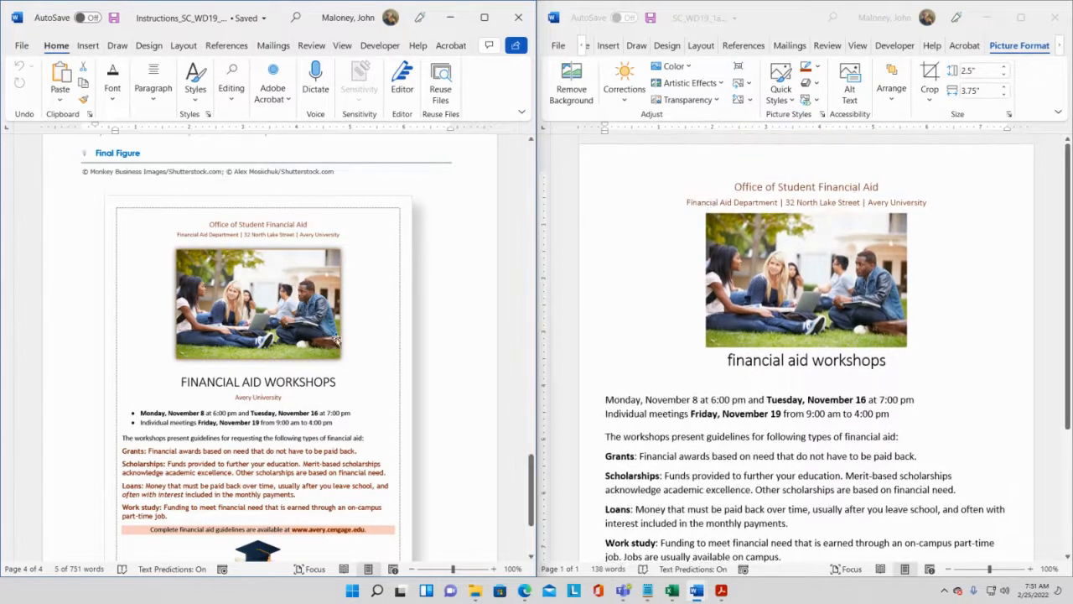
pyautogui.scroll(5, 423, 434)
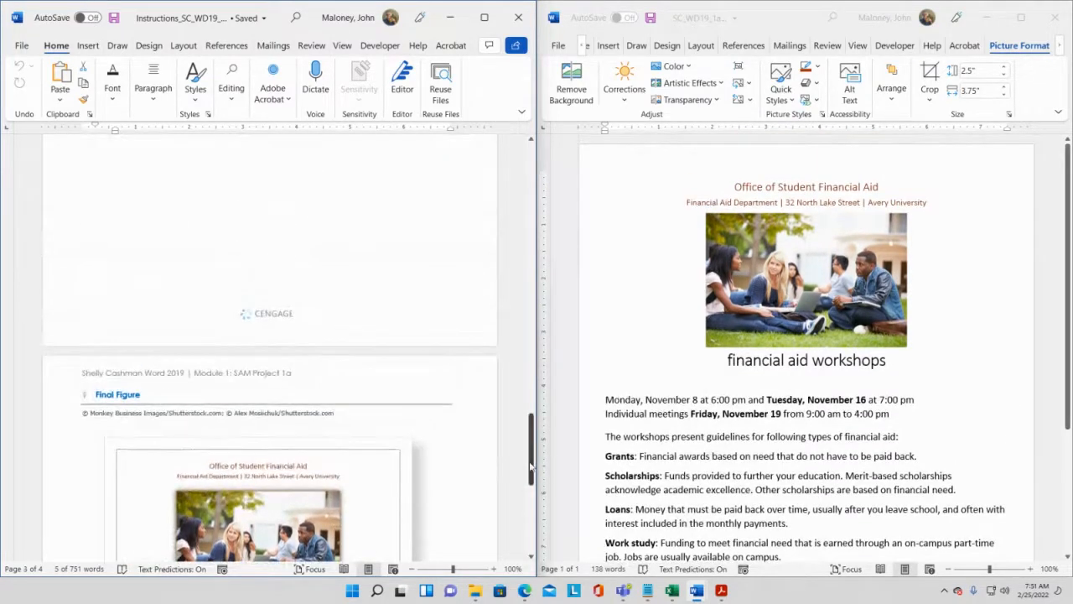
pyautogui.moveTo(531, 466); pyautogui.dragTo(544, 172)
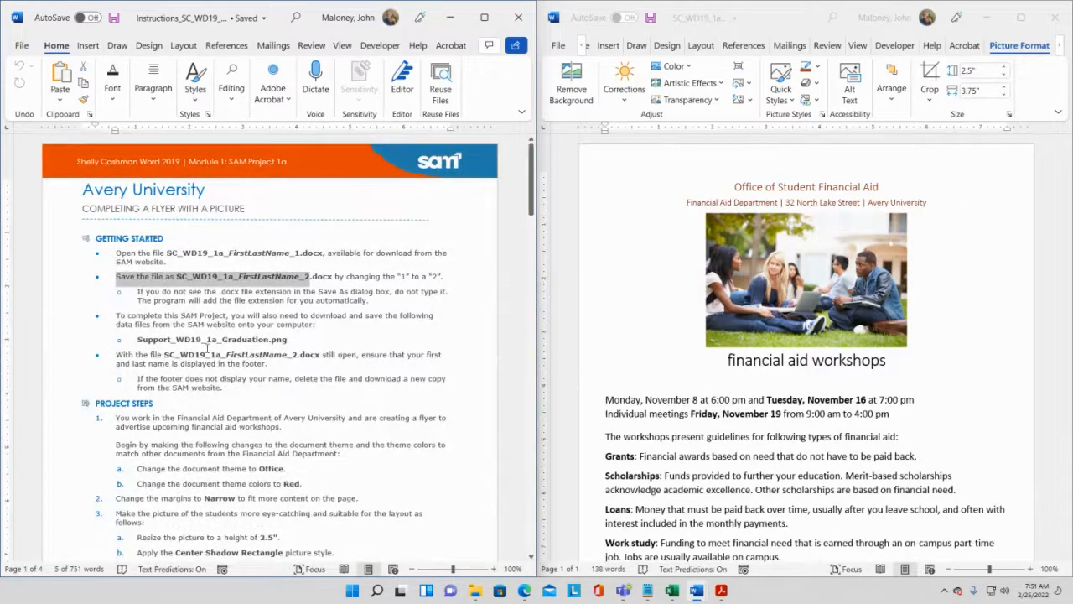
pyautogui.scroll(-2, 209, 344)
pyautogui.scroll(-3, 213, 344)
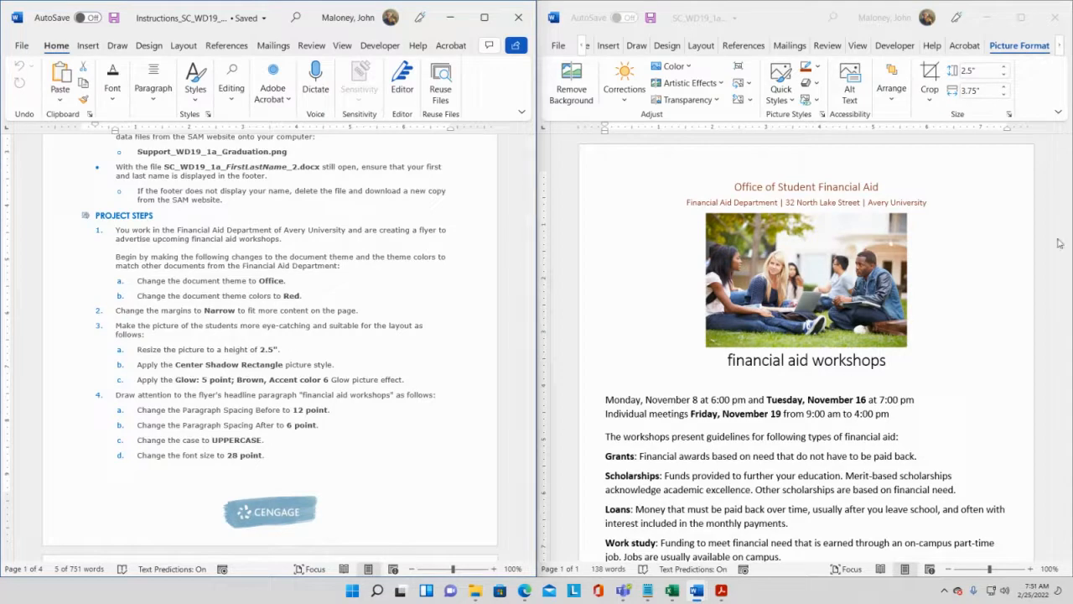
pyautogui.click(897, 273)
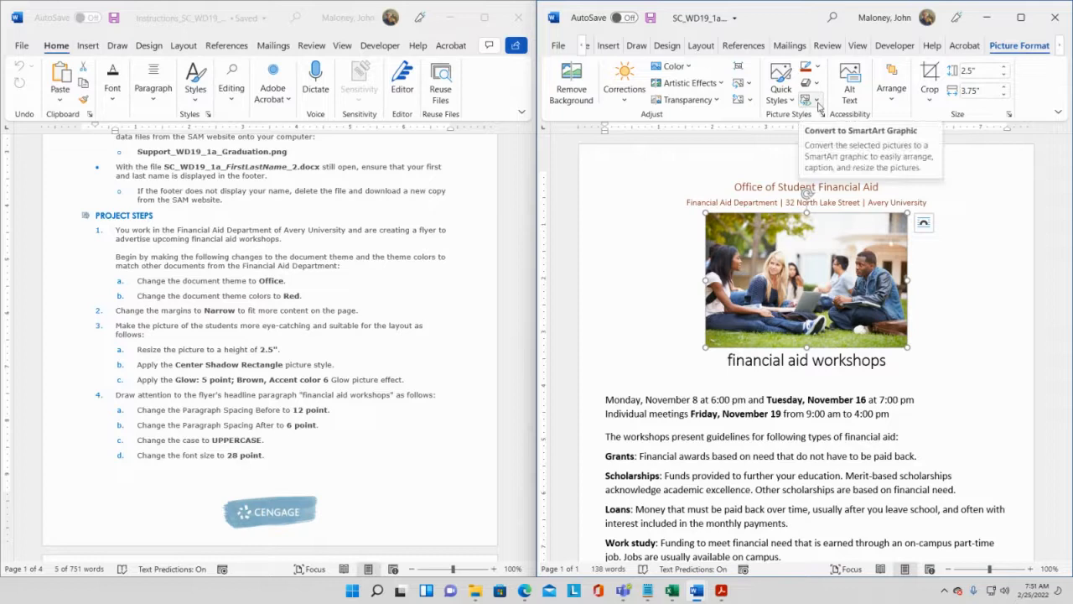
pyautogui.click(789, 99)
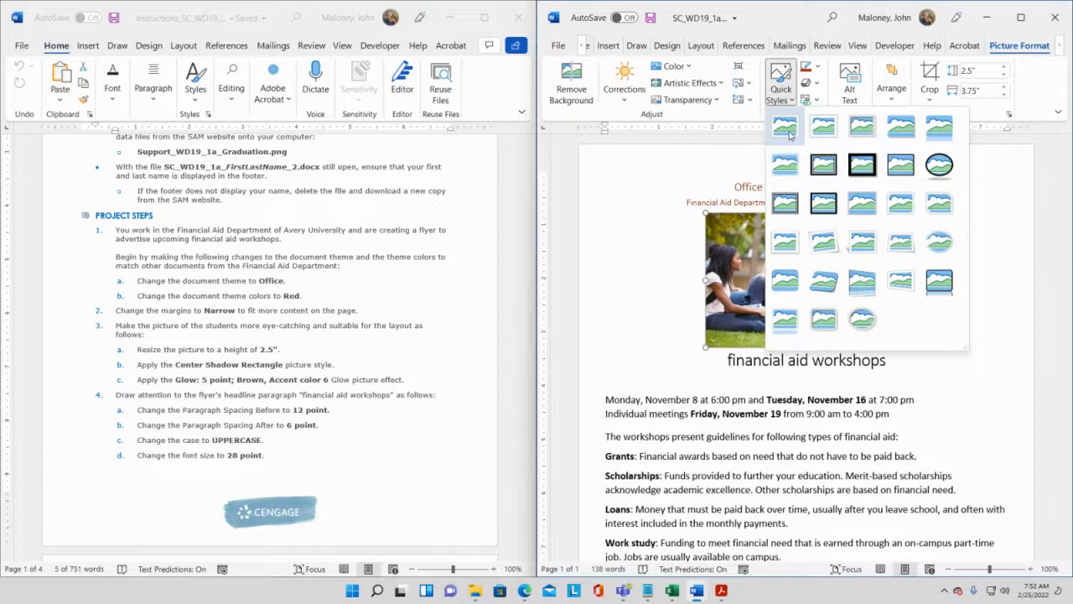
pyautogui.click(863, 208)
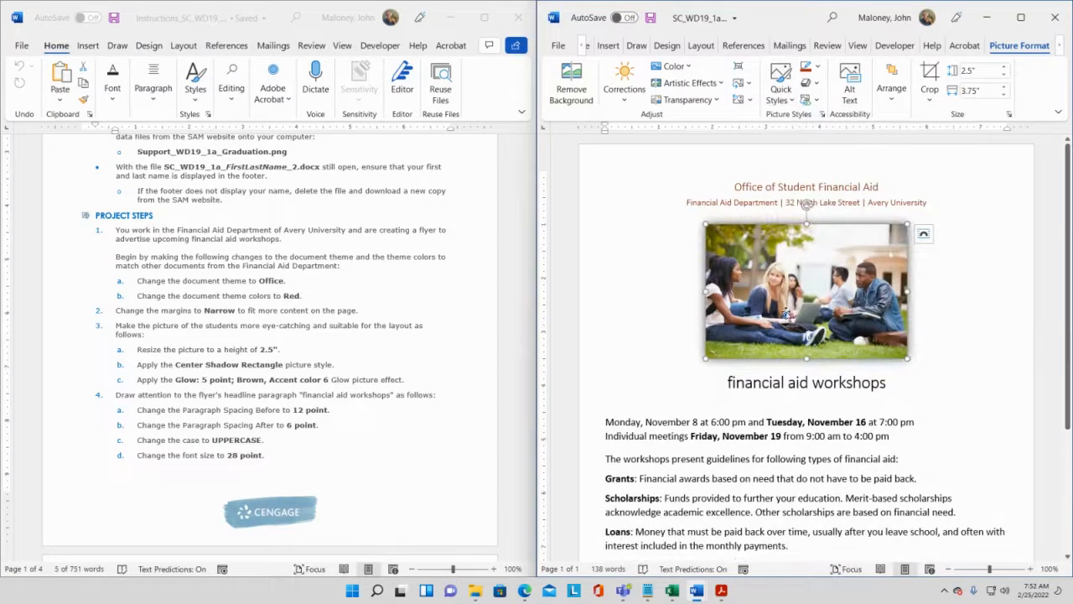
# Apply the Glow: 5 point; Brown, Accent color 6 picture effect to the picture of the students and save the document.
pyautogui.scroll(-1, 508, 195)
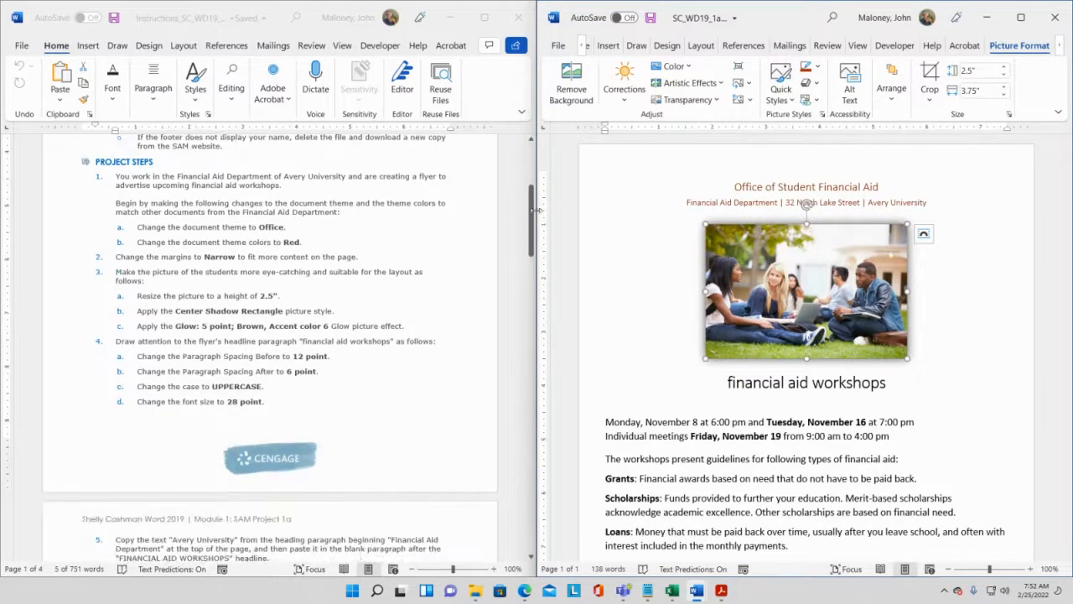
pyautogui.moveTo(532, 220); pyautogui.dragTo(537, 484)
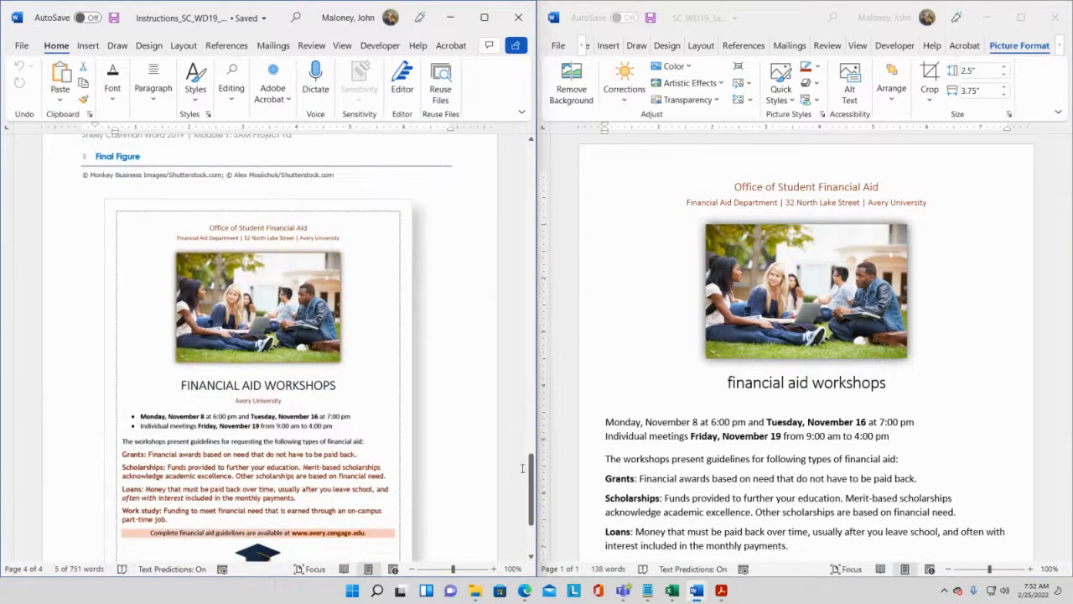
pyautogui.moveTo(530, 474); pyautogui.dragTo(509, 229)
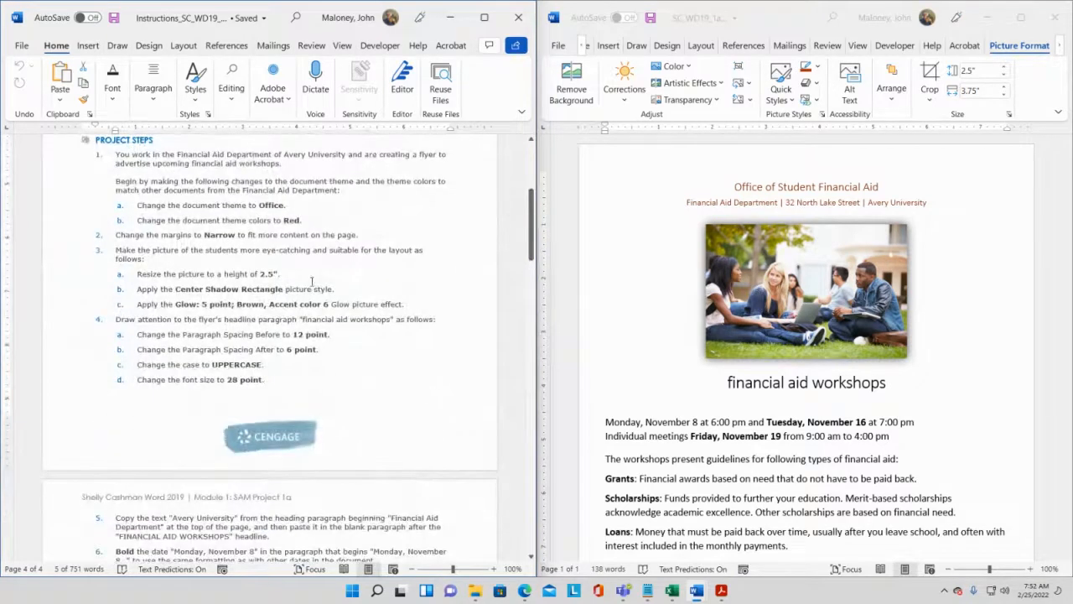
pyautogui.click(855, 260)
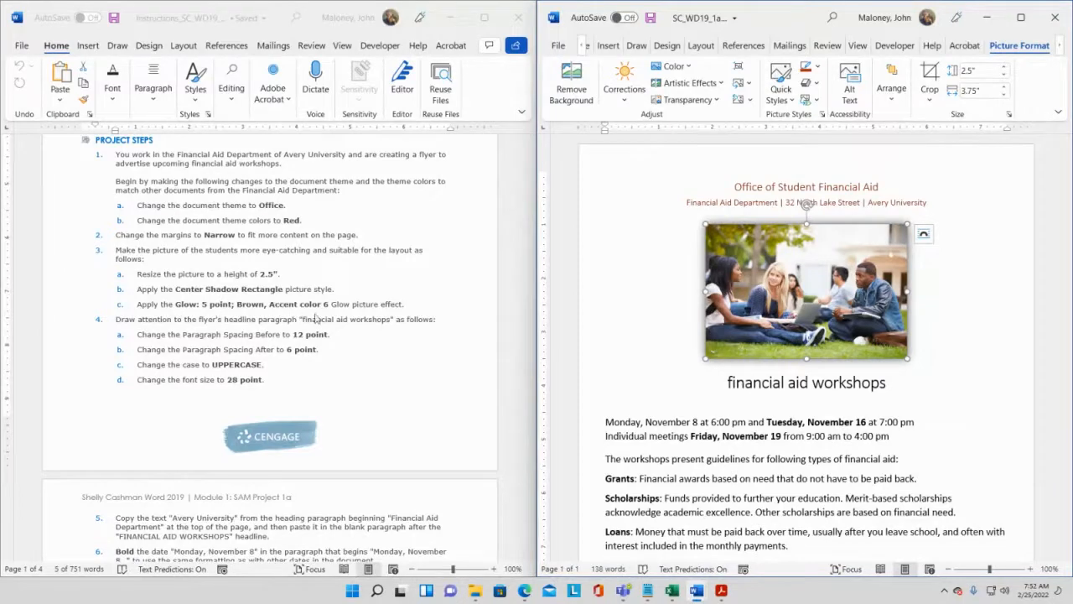
pyautogui.click(817, 85)
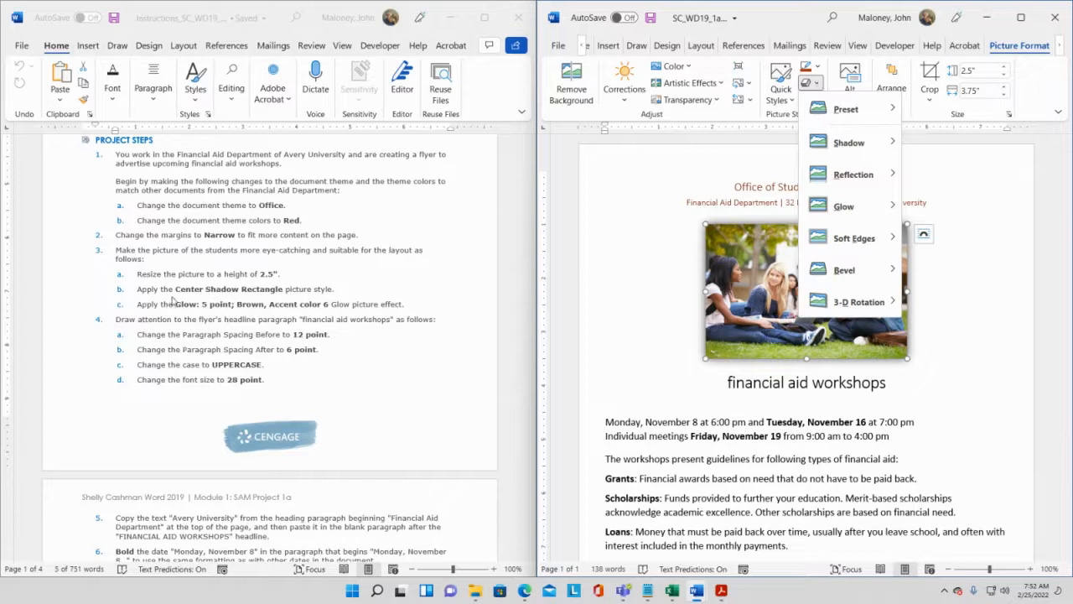
pyautogui.moveTo(845, 209)
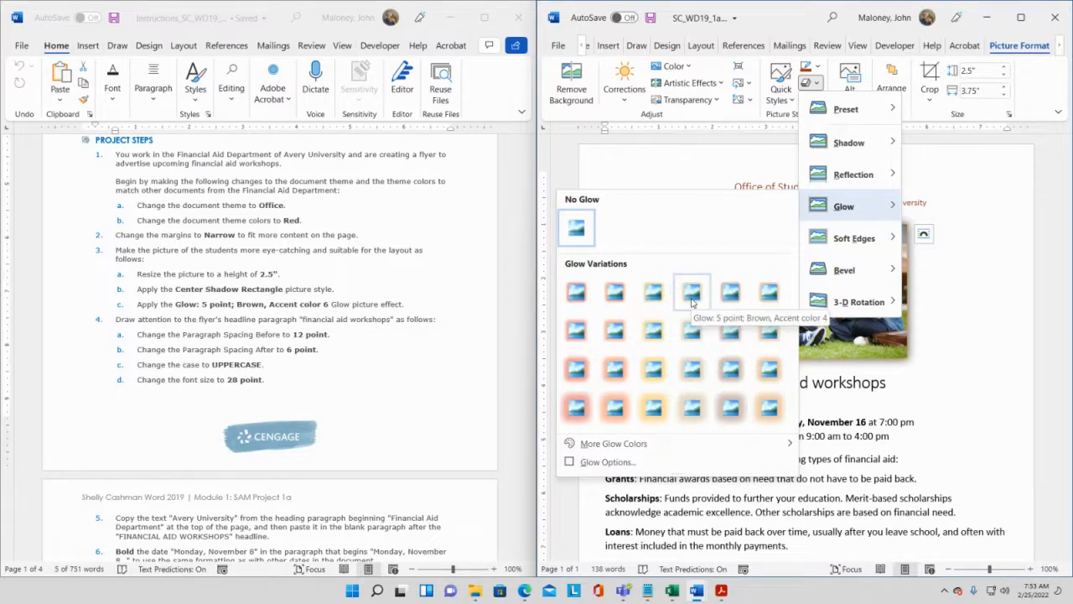
pyautogui.click(770, 293)
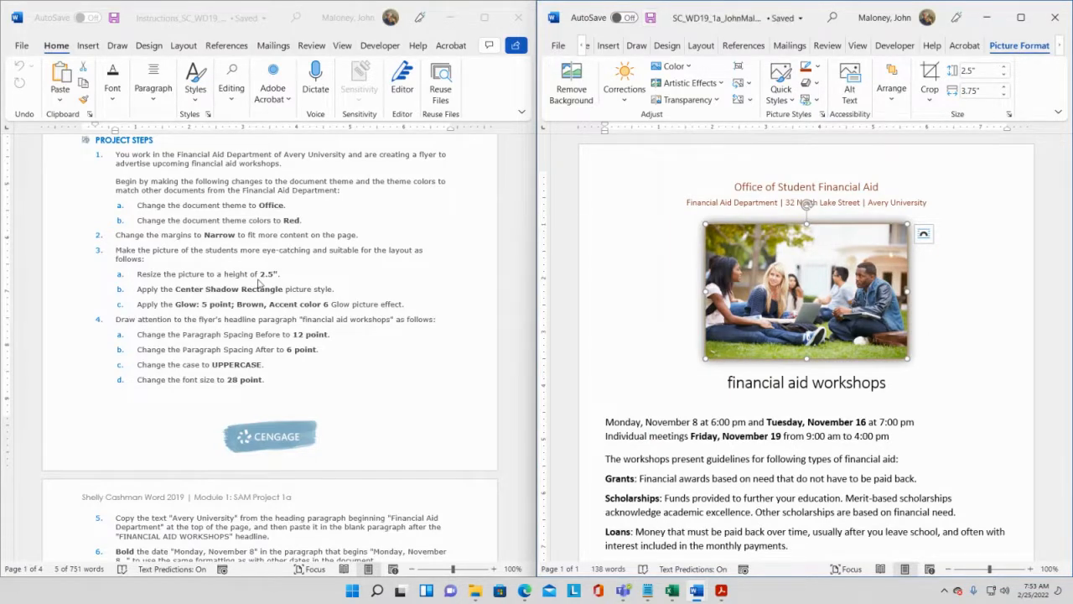
# Review the remaining project steps in the instructions document, returning to the headline formatting step.
pyautogui.scroll(1, 260, 284)
pyautogui.scroll(1, 259, 283)
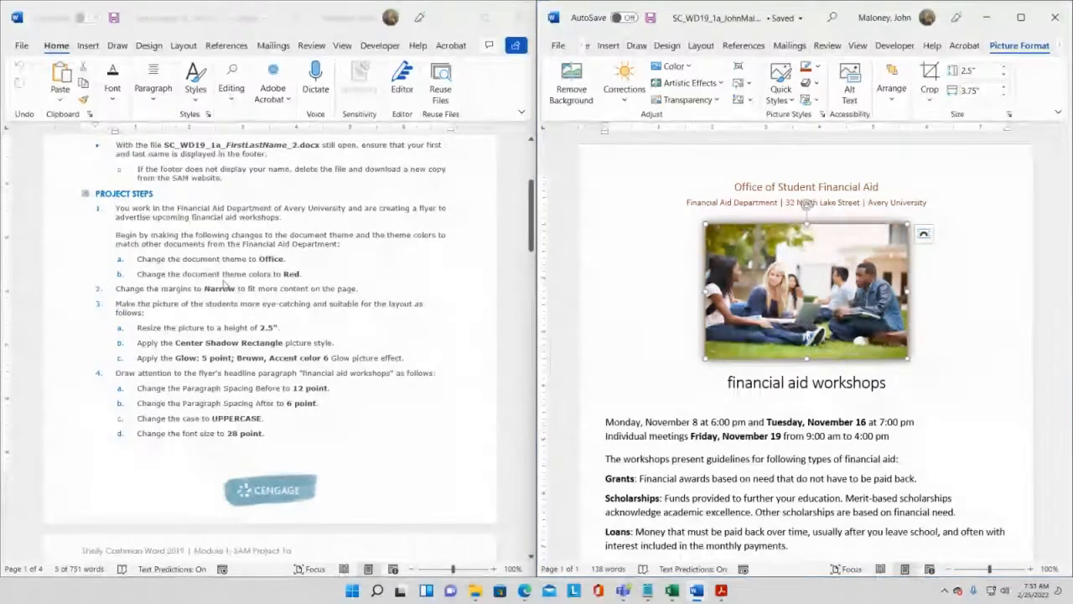
pyautogui.scroll(-1, 218, 305)
pyautogui.scroll(-2, 142, 360)
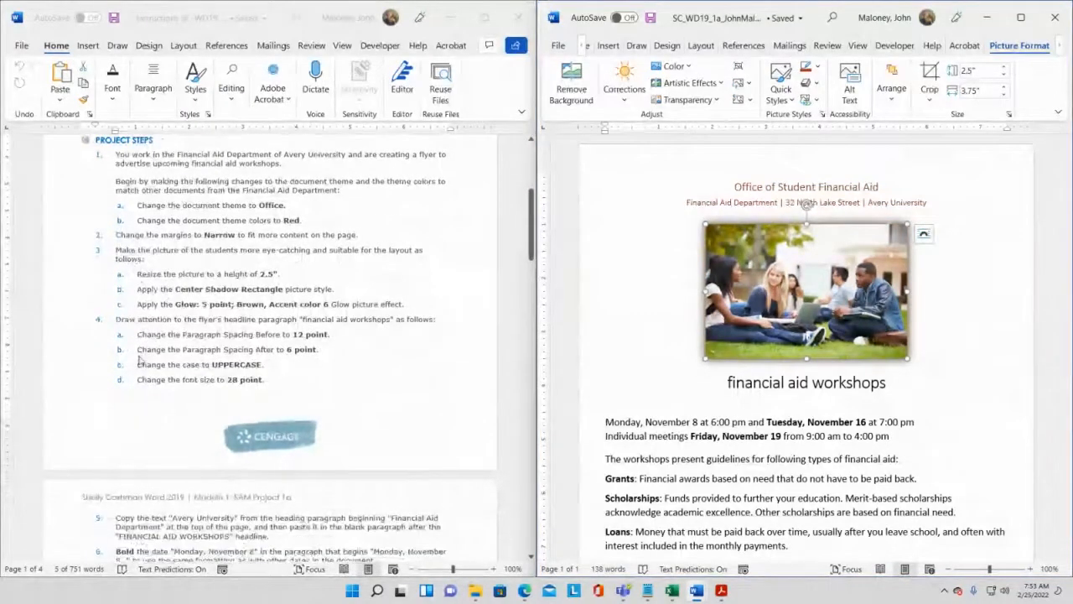
pyautogui.scroll(-3, 139, 360)
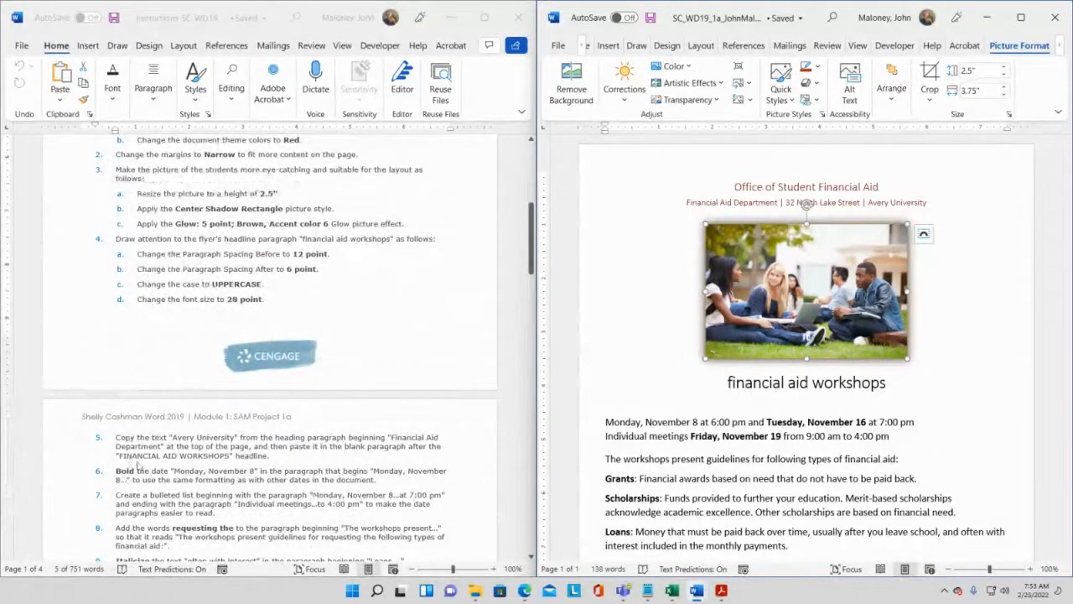
pyautogui.scroll(-8, 138, 470)
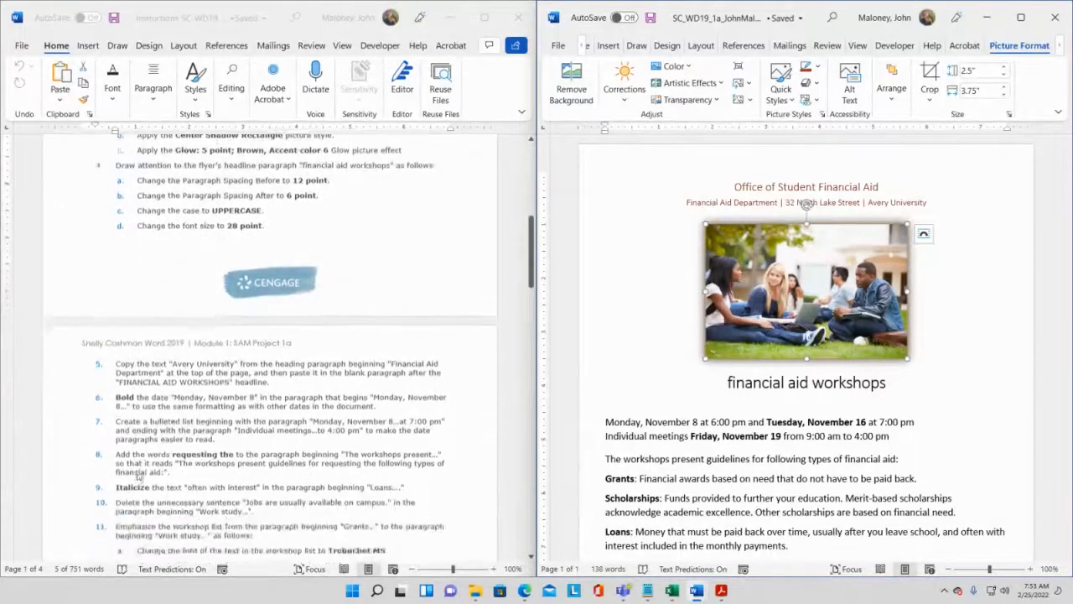
pyautogui.scroll(-8, 132, 482)
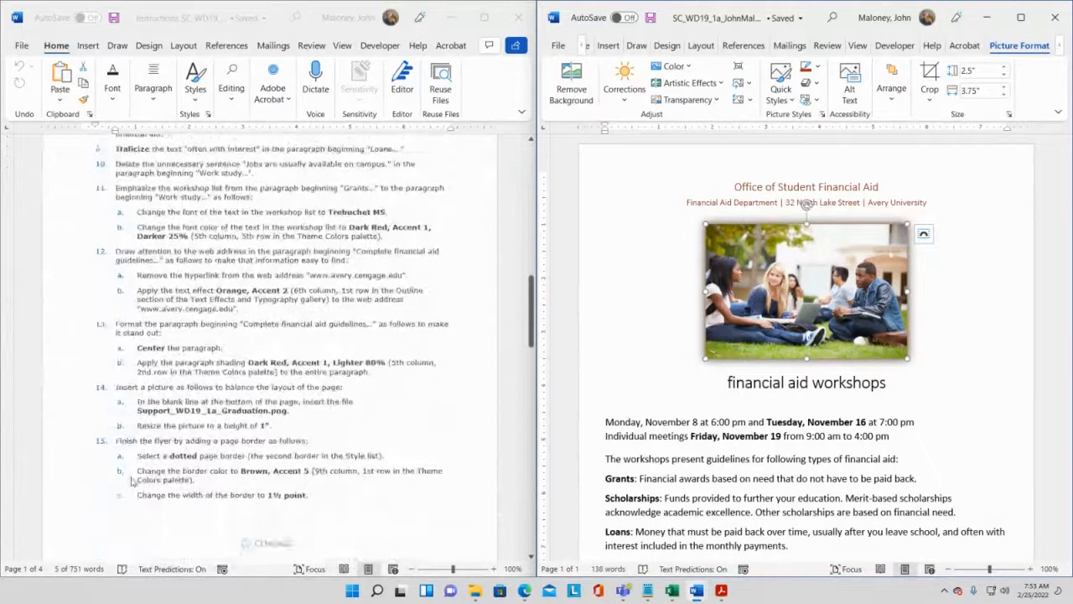
pyautogui.scroll(5, 131, 483)
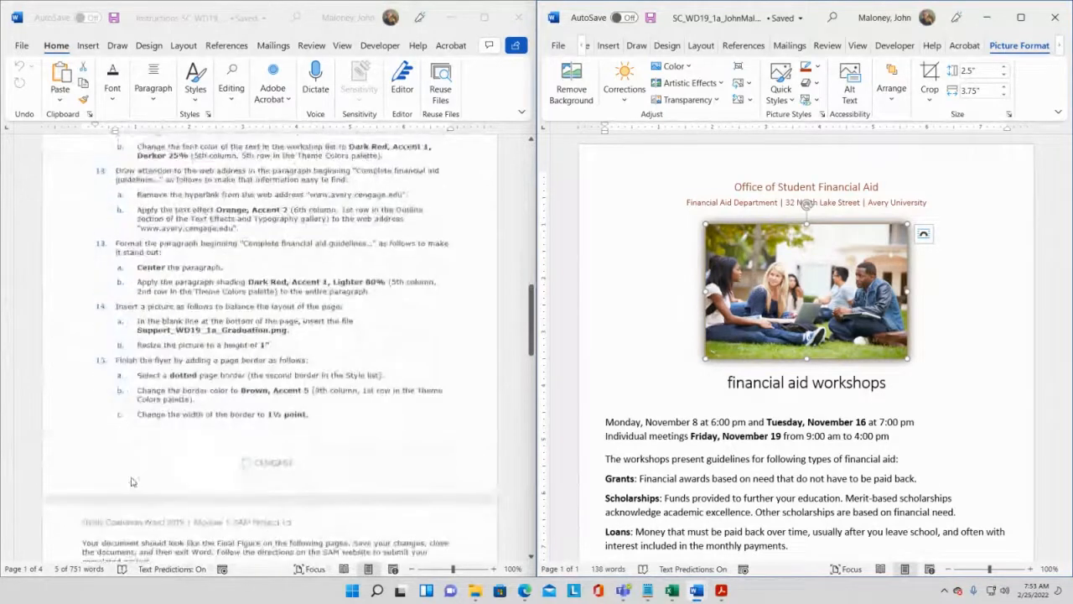
pyautogui.scroll(9, 132, 483)
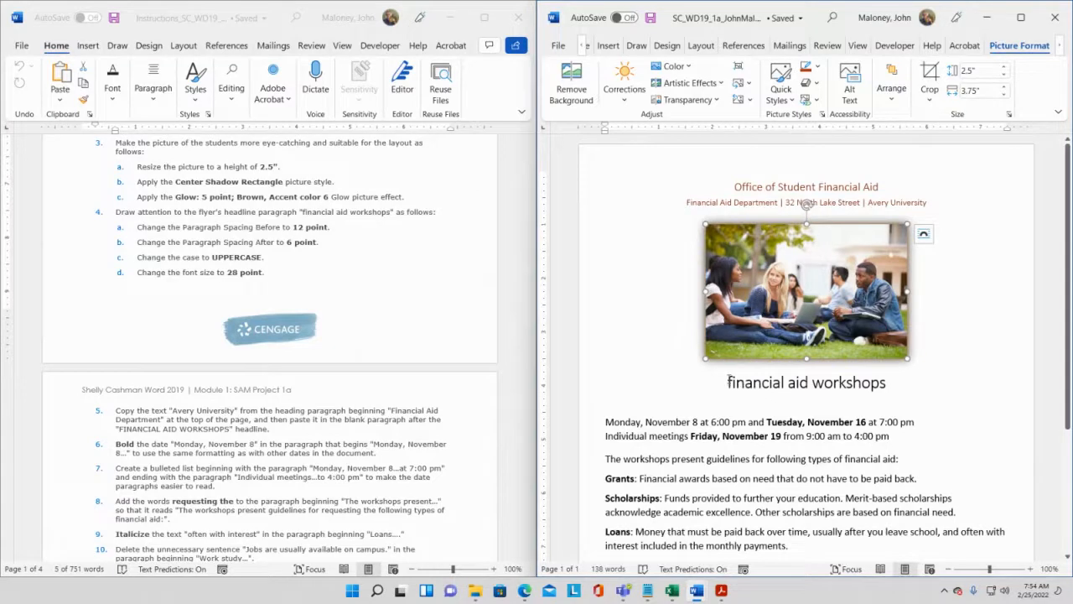
# Set the "financial aid workshops" headline's paragraph spacing to 12 pt before and 6 pt after.
pyautogui.moveTo(728, 382); pyautogui.dragTo(896, 383)
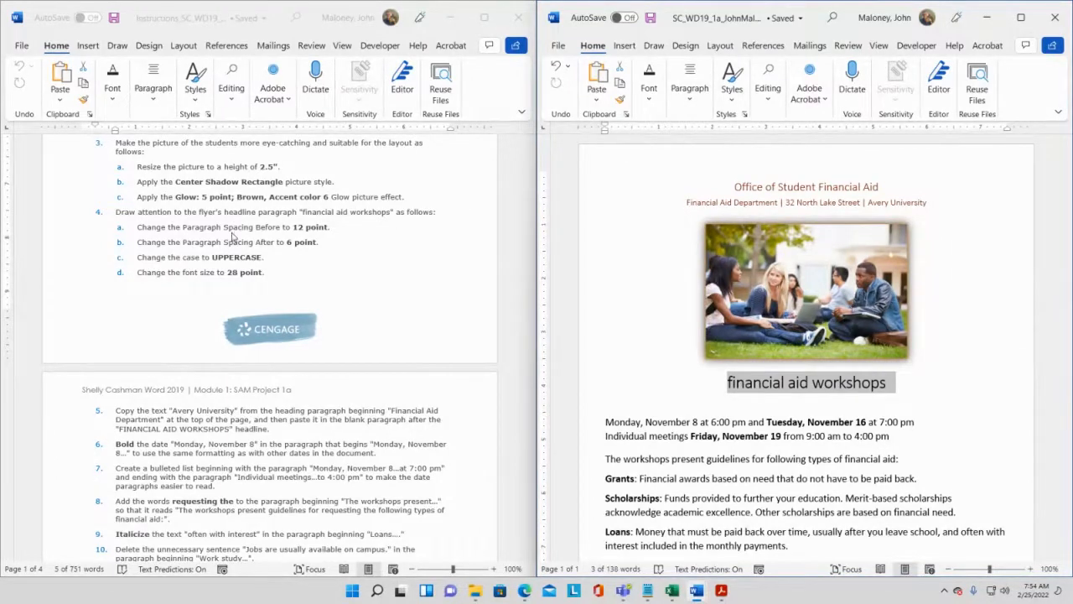
pyautogui.click(690, 93)
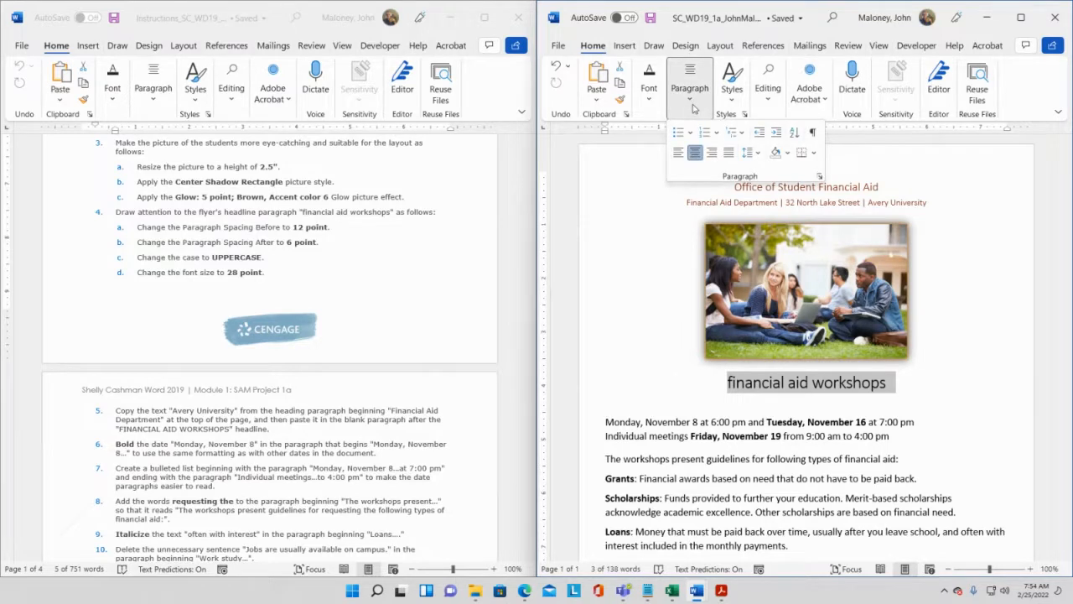
pyautogui.click(760, 155)
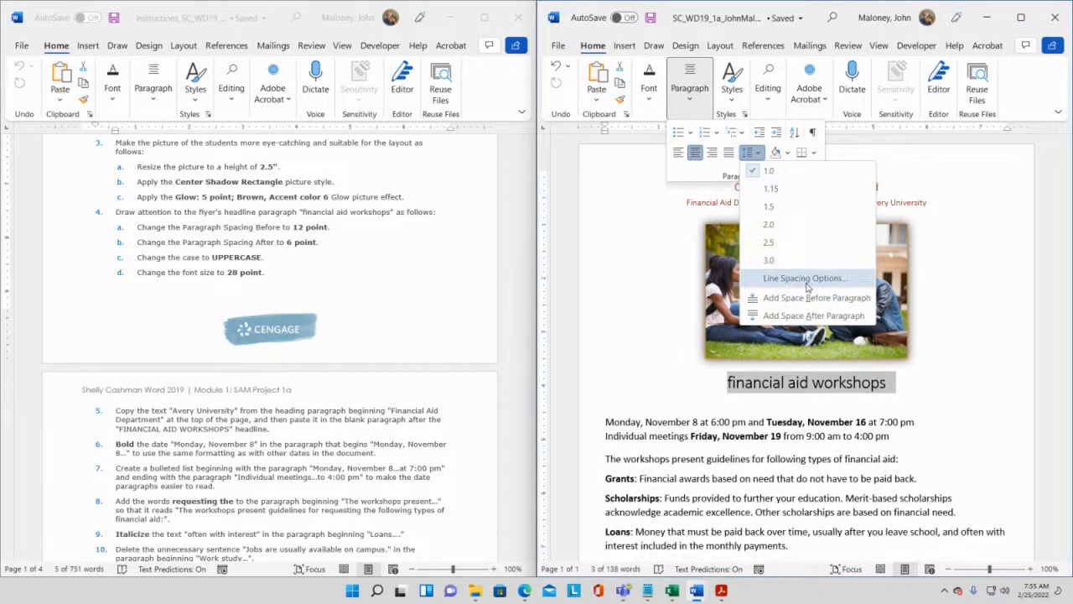
pyautogui.click(807, 283)
pyautogui.moveTo(733, 166); pyautogui.dragTo(777, 142)
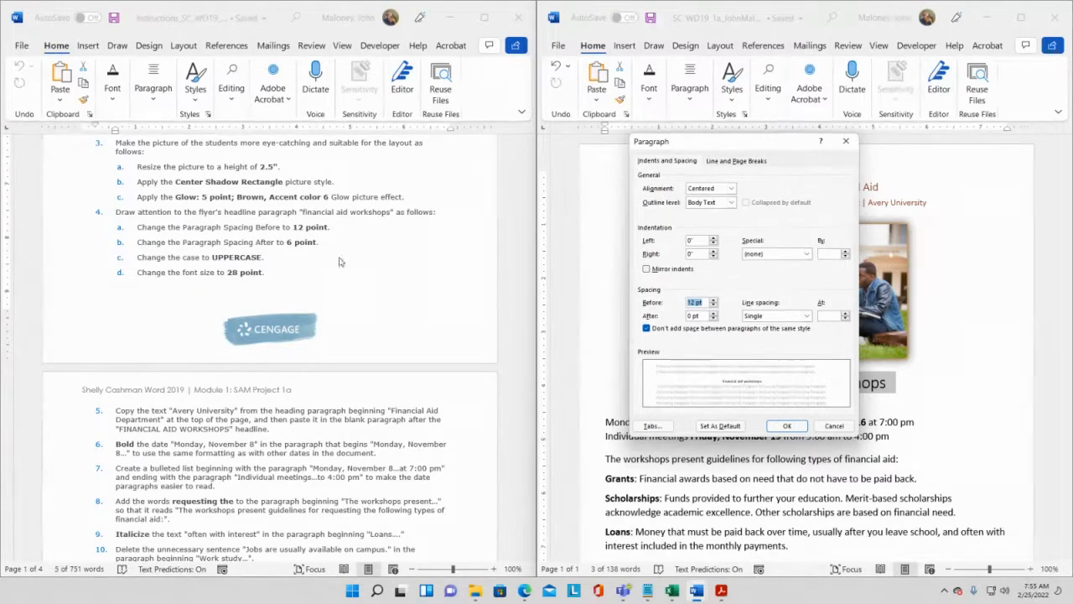
pyautogui.click(714, 313)
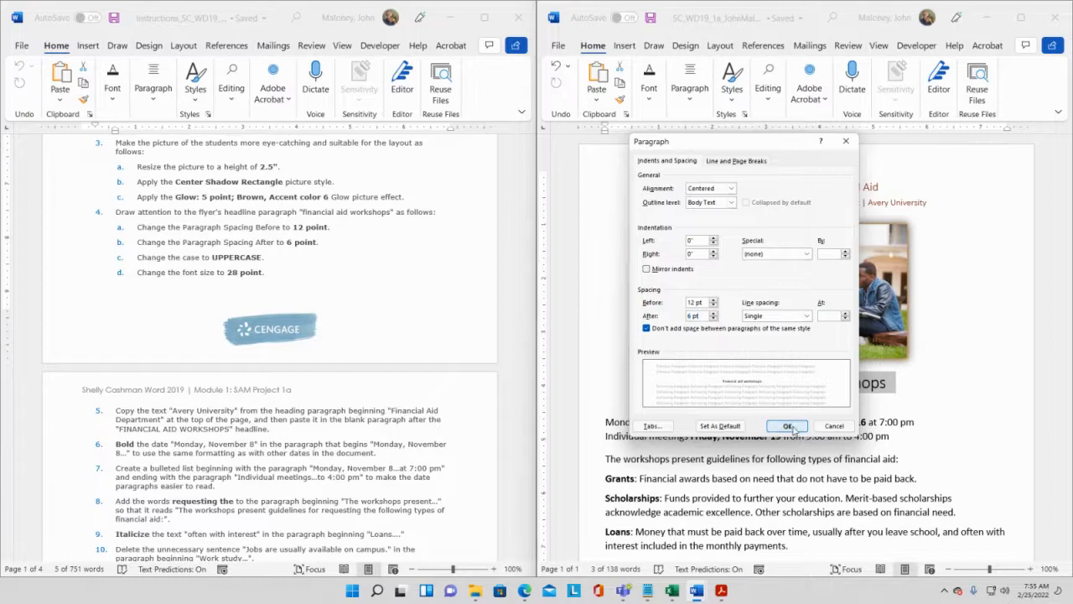
pyautogui.click(789, 425)
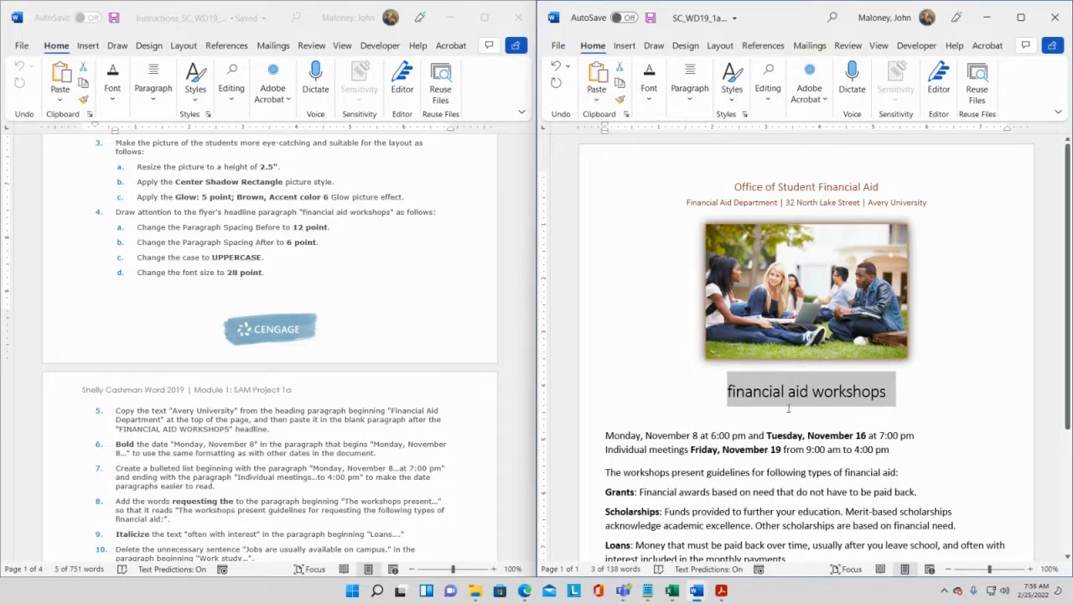
# Change the "financial aid workshops" headline's case to UPPERCASE, after checking the Final Figure in the instructions.
pyautogui.scroll(-1, 303, 462)
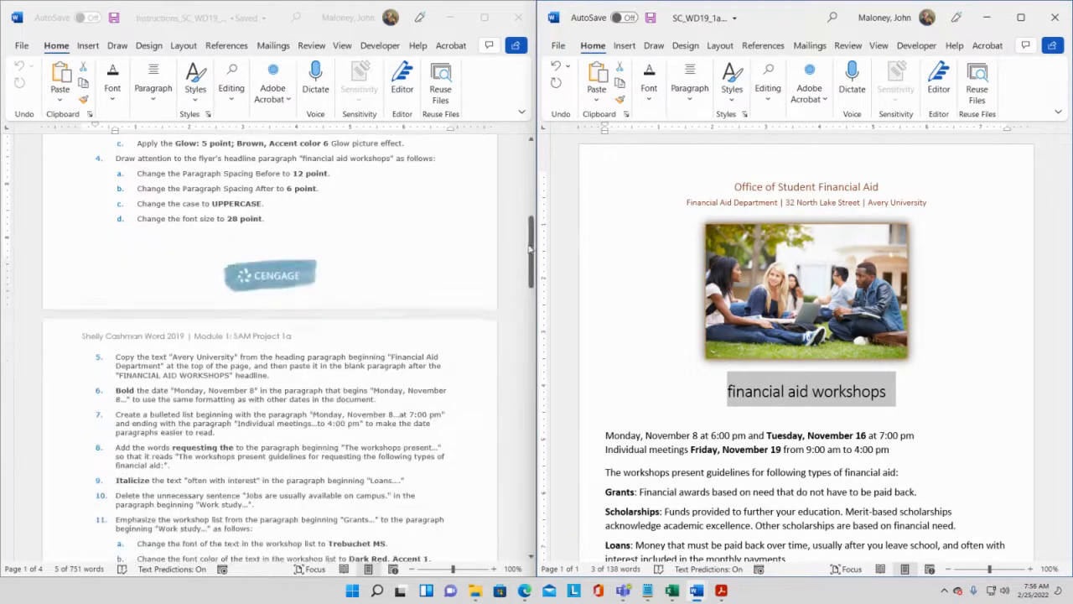
pyautogui.moveTo(532, 276); pyautogui.dragTo(529, 512)
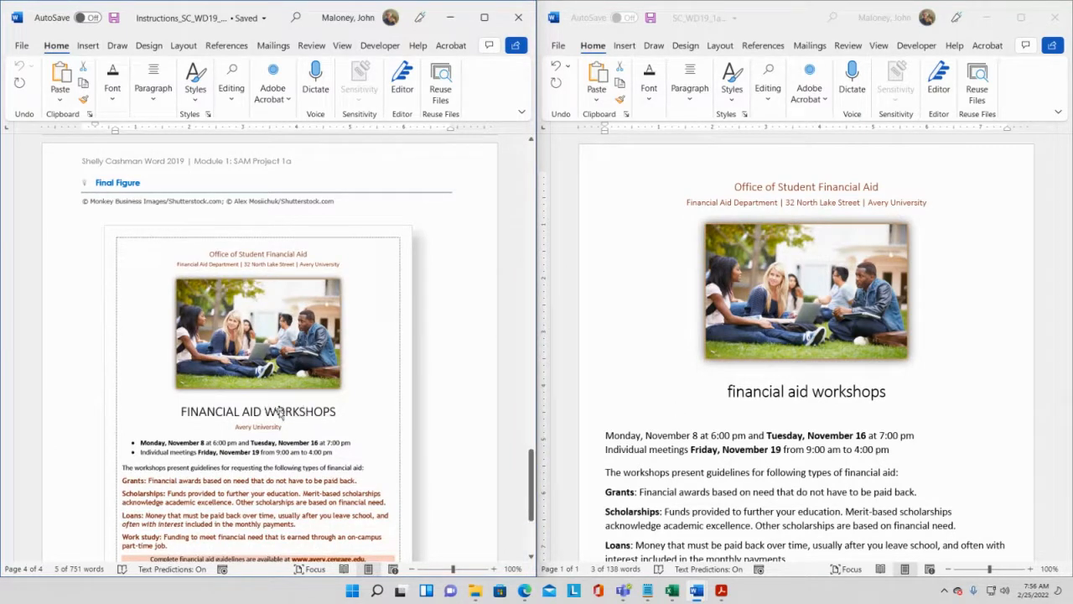
pyautogui.scroll(5, 386, 429)
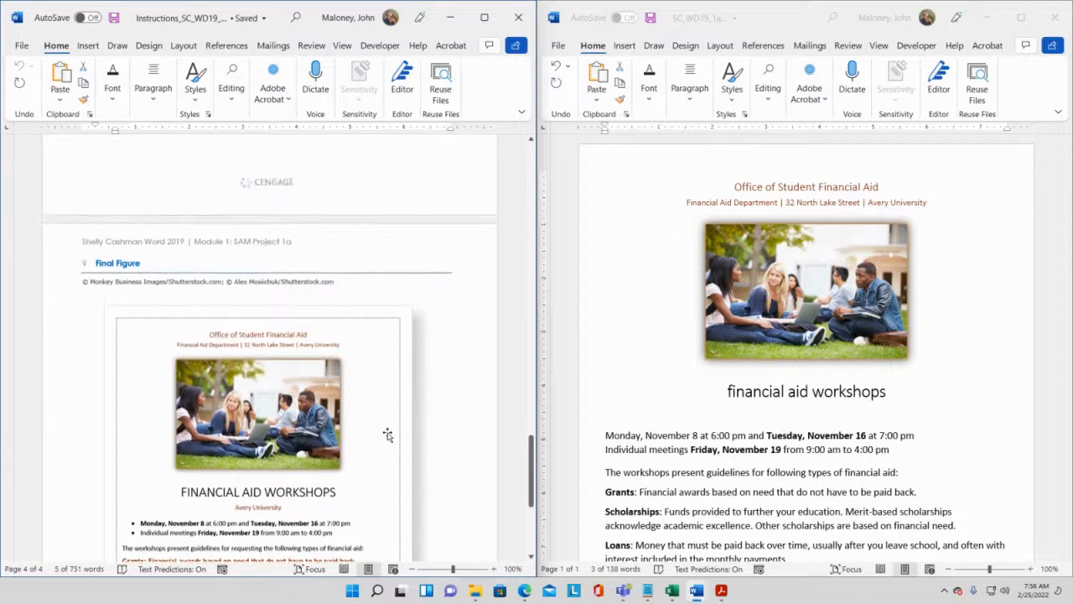
pyautogui.scroll(6, 461, 452)
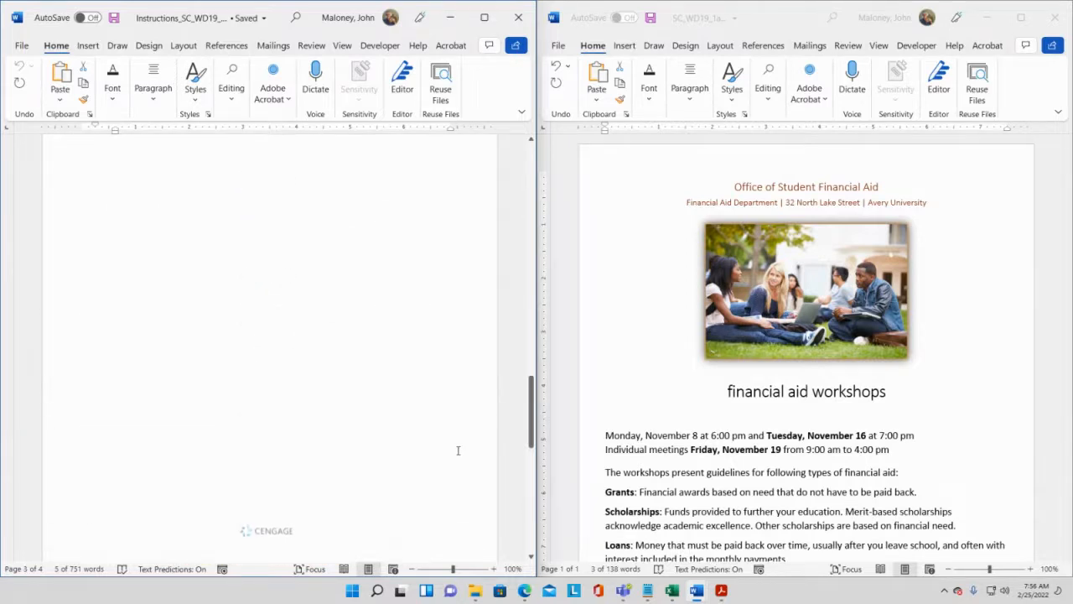
pyautogui.moveTo(531, 410); pyautogui.dragTo(525, 247)
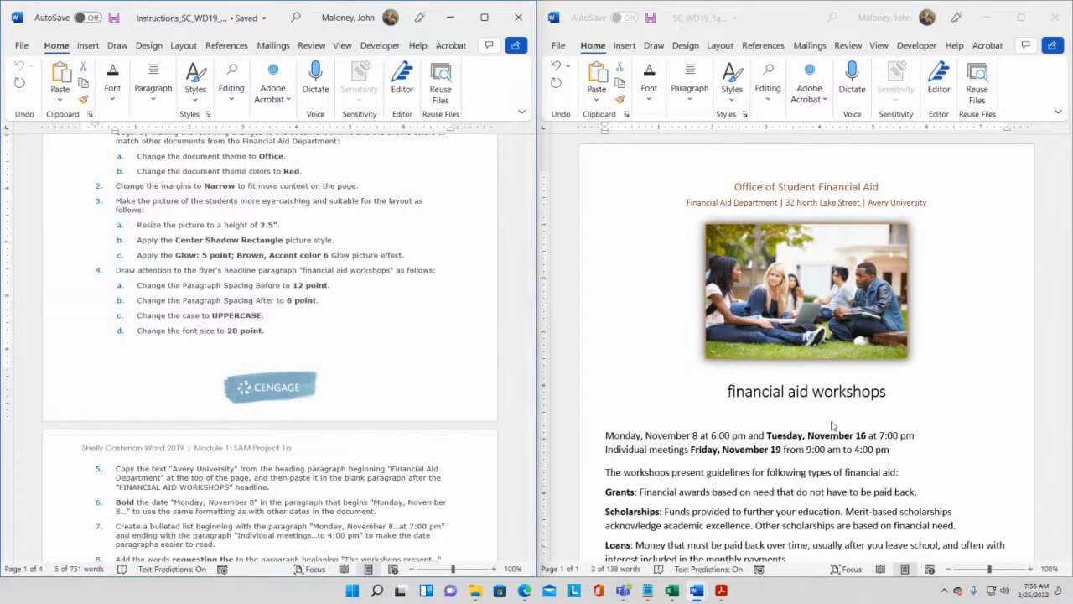
pyautogui.tripleClick(738, 402)
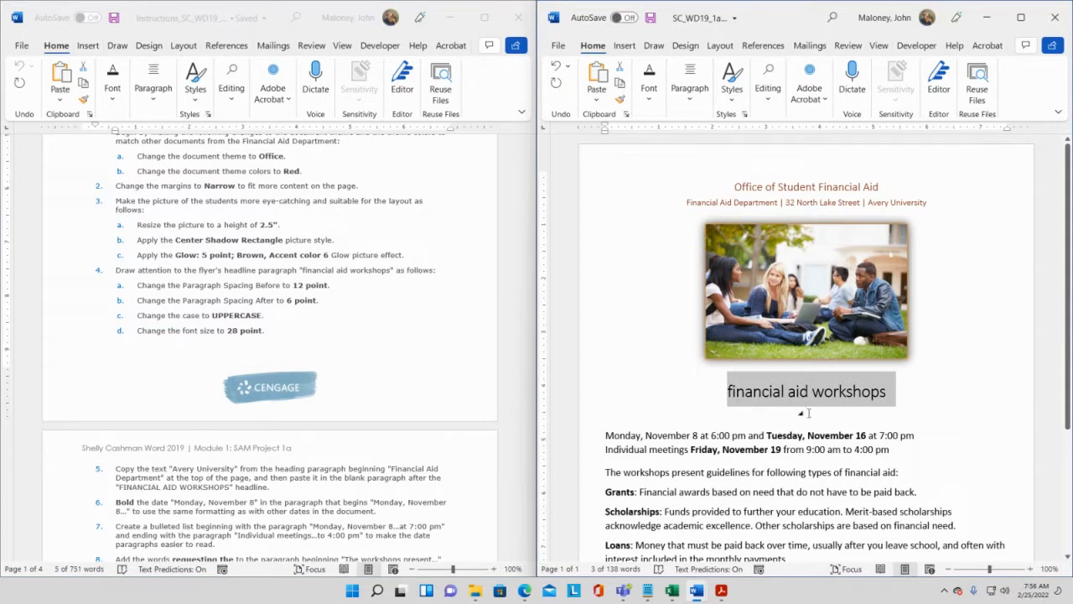
pyautogui.click(651, 89)
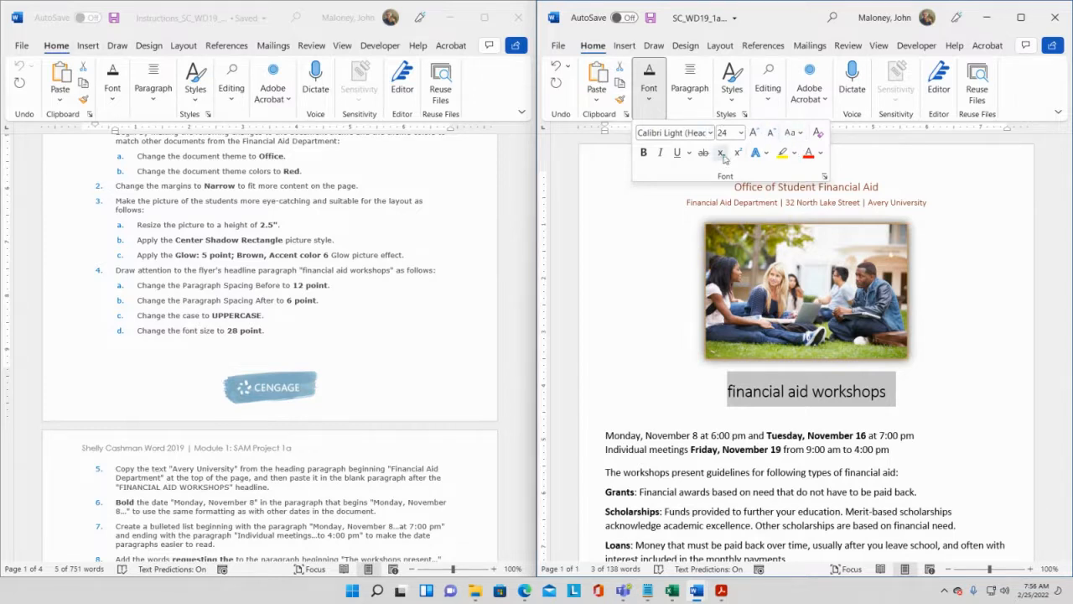
pyautogui.click(796, 135)
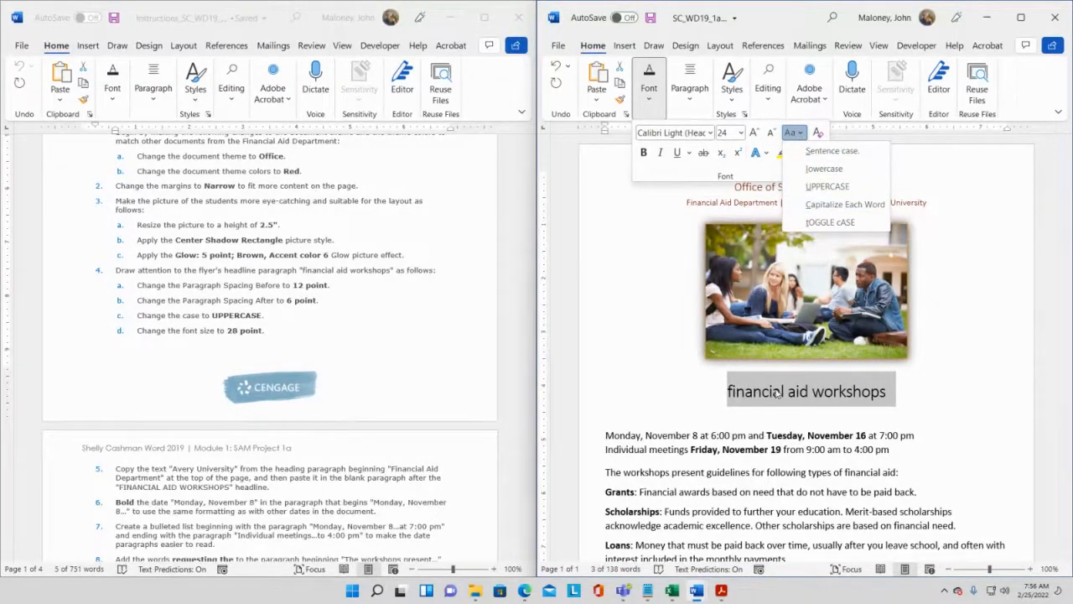
pyautogui.click(827, 188)
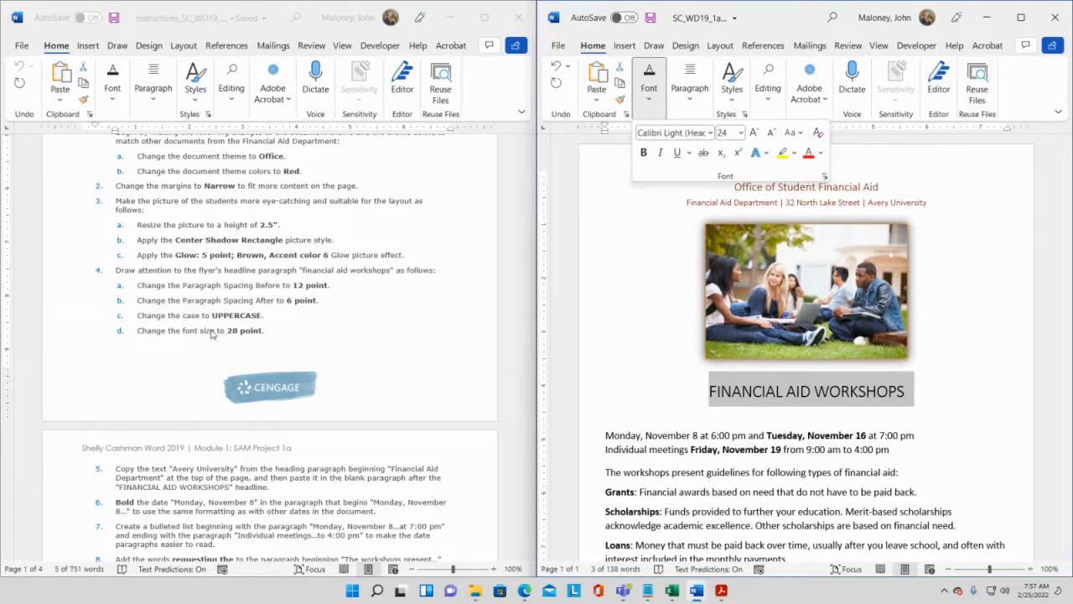
# Set the "FINANCIAL AID WORKSHOPS" headline's font size to 28 points and save the document.
pyautogui.click(741, 134)
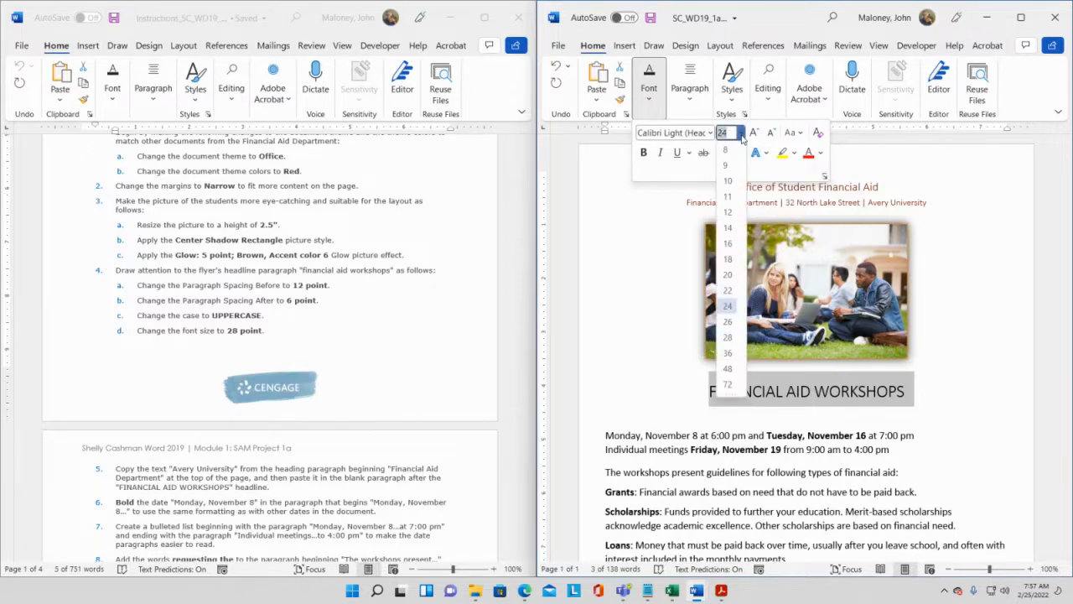
pyautogui.click(730, 337)
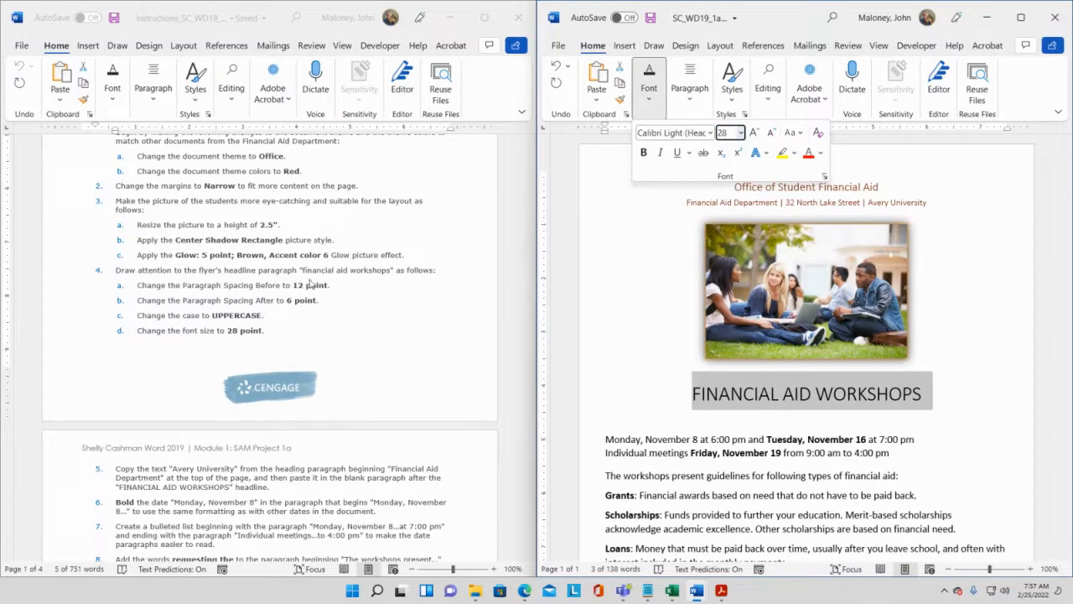
pyautogui.click(668, 286)
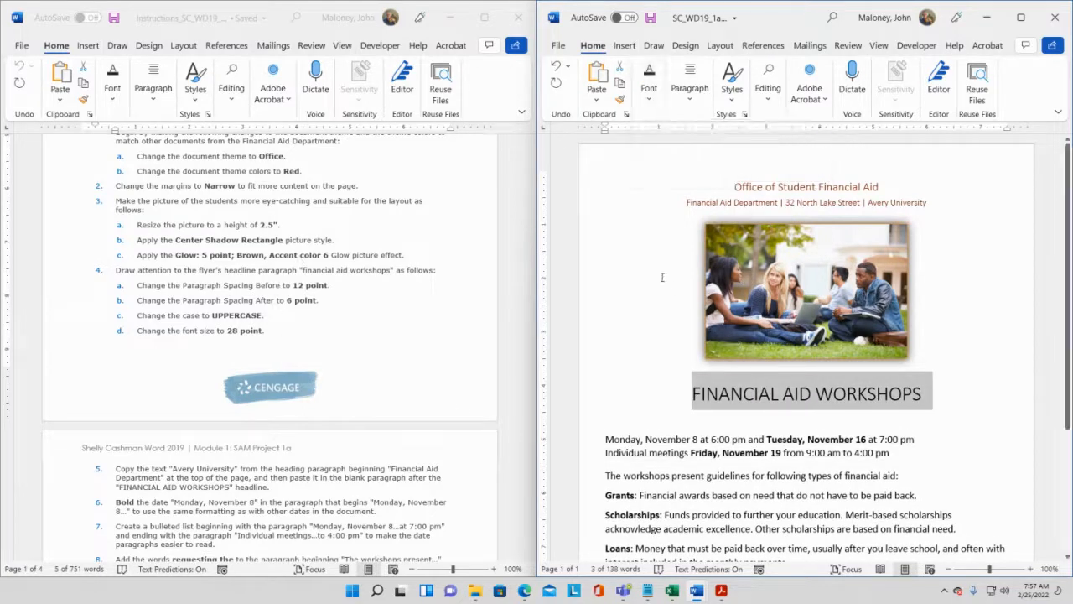
pyautogui.click(650, 18)
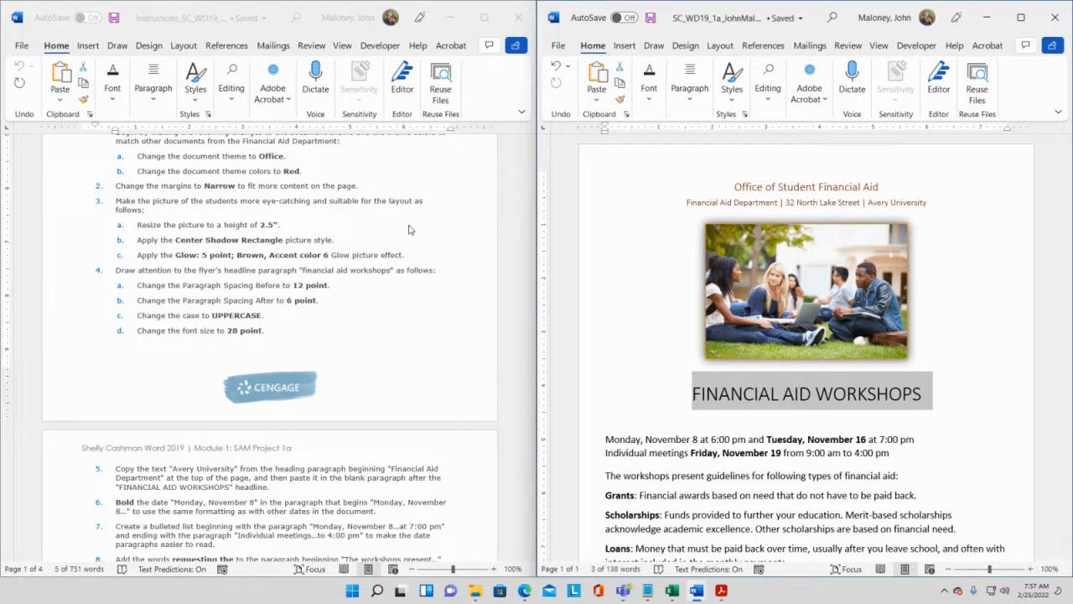
# Review the project steps in the instructions document, from the theme changes through the page border, returning to step 5.
pyautogui.scroll(2, 353, 281)
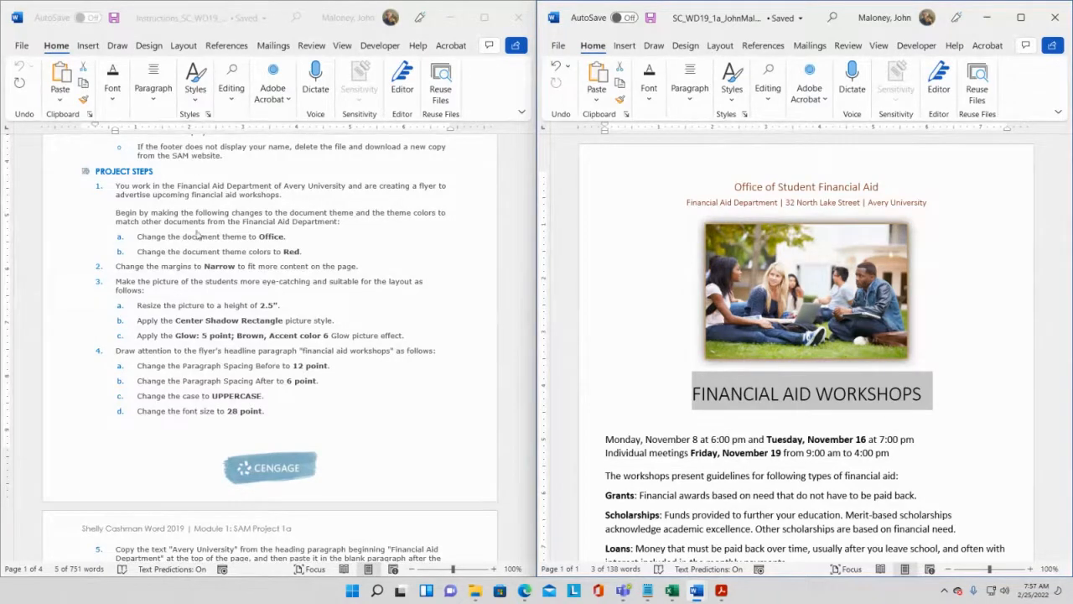
pyautogui.scroll(-6, 196, 277)
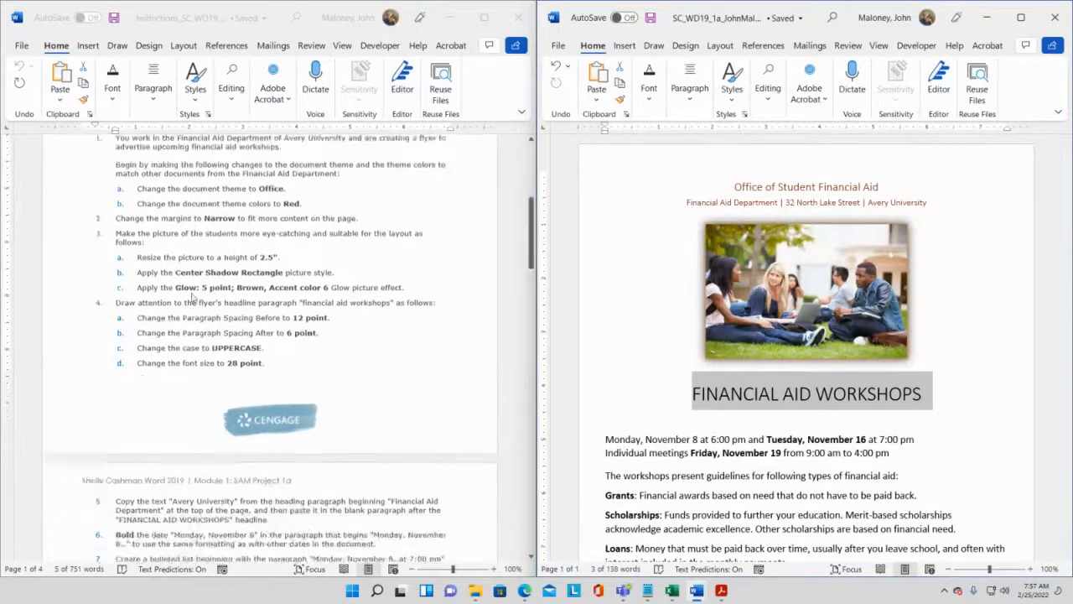
pyautogui.scroll(-6, 193, 300)
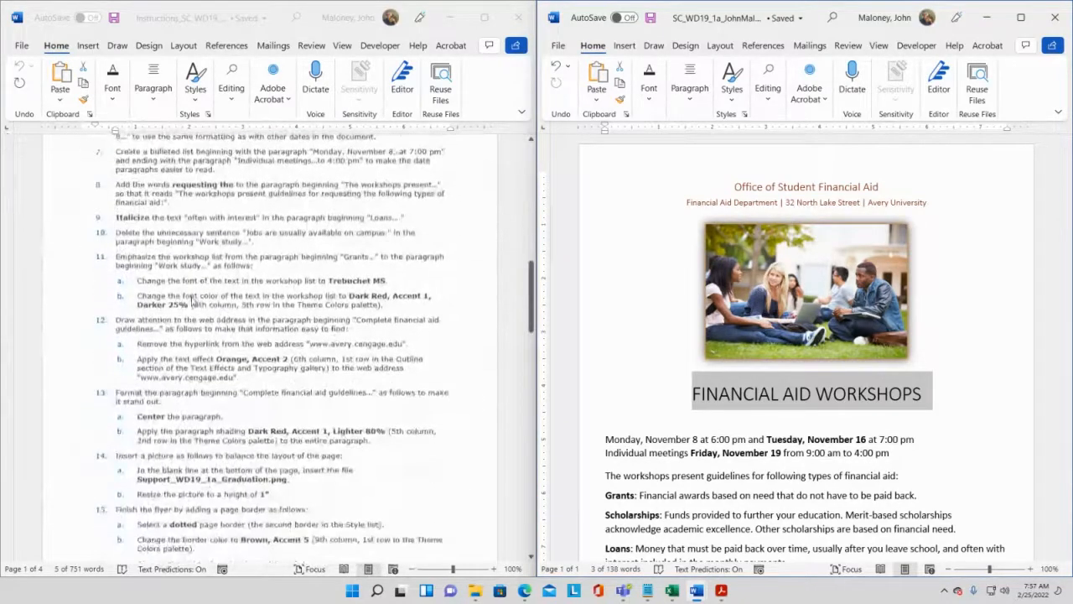
pyautogui.scroll(8, 201, 302)
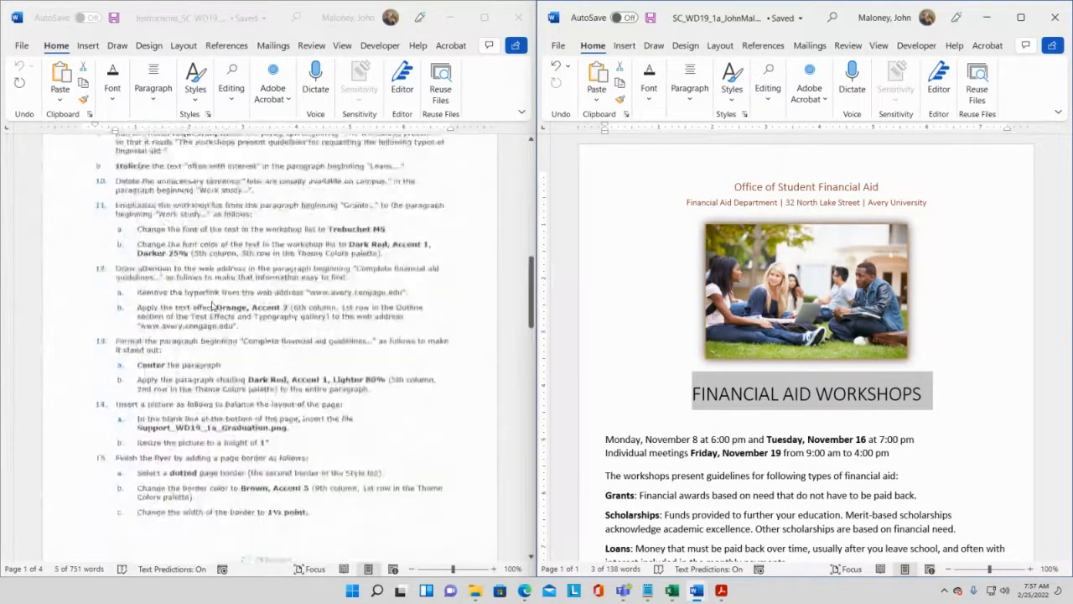
pyautogui.scroll(5, 212, 307)
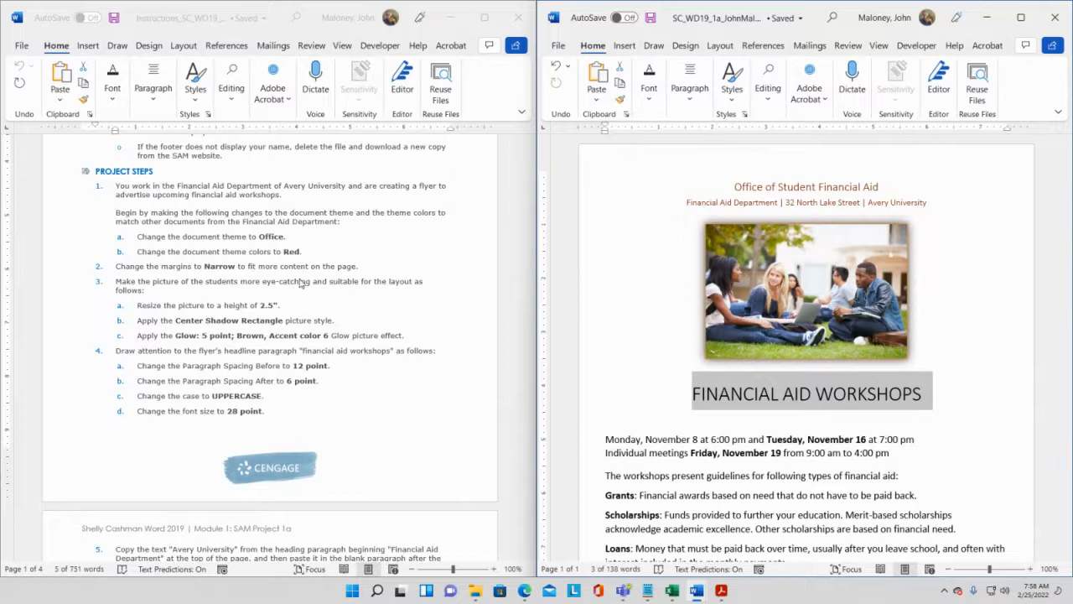
pyautogui.scroll(-1, 214, 284)
pyautogui.scroll(-5, 214, 283)
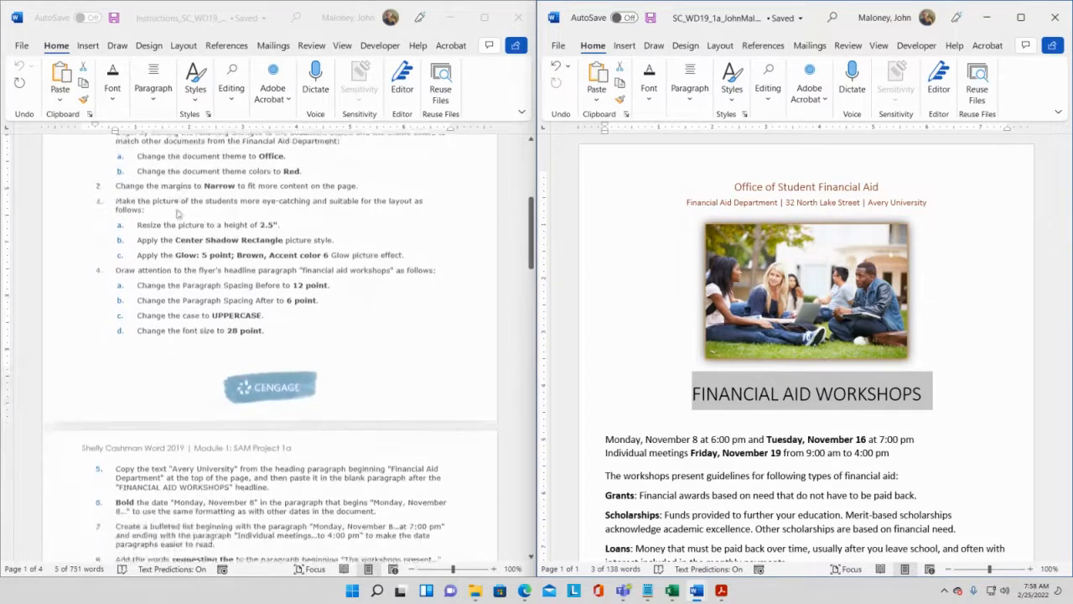
pyautogui.scroll(-2, 195, 261)
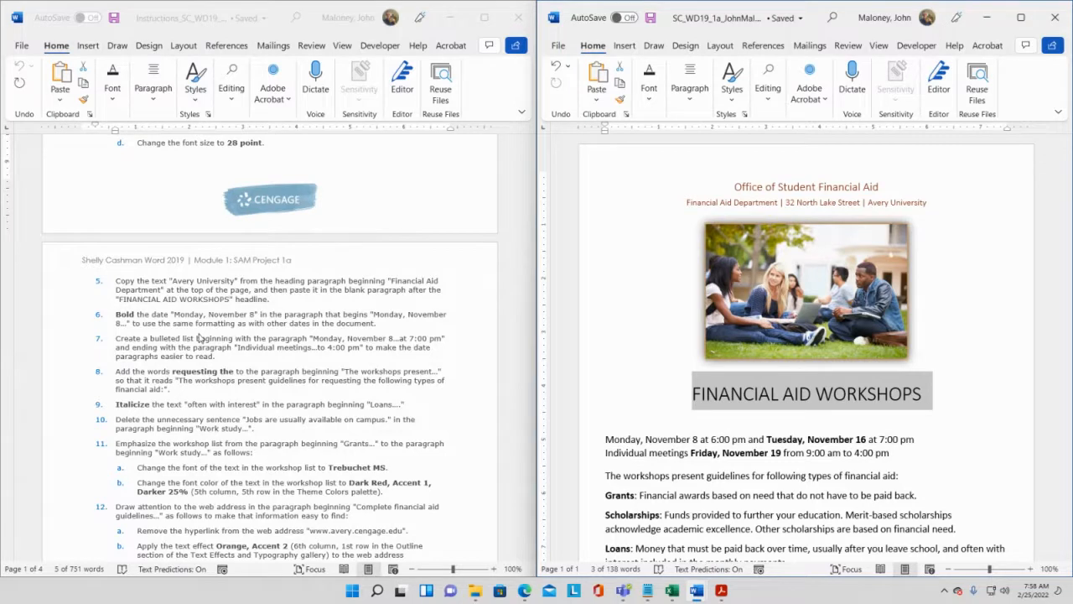
pyautogui.scroll(-2, 199, 338)
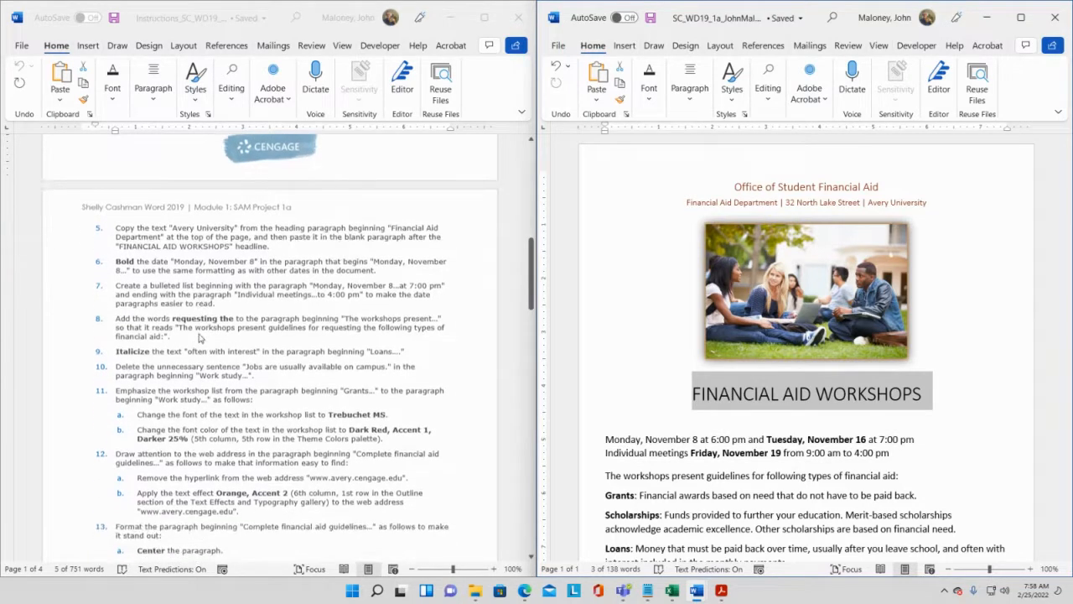
pyautogui.scroll(-2, 200, 338)
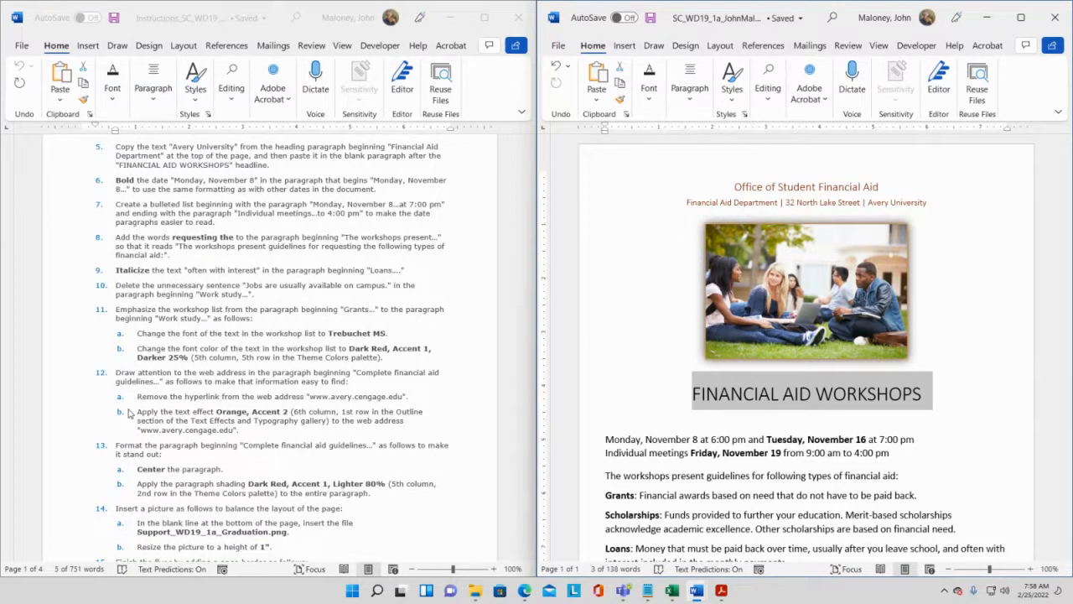
pyautogui.scroll(-1, 130, 410)
pyautogui.scroll(-4, 130, 411)
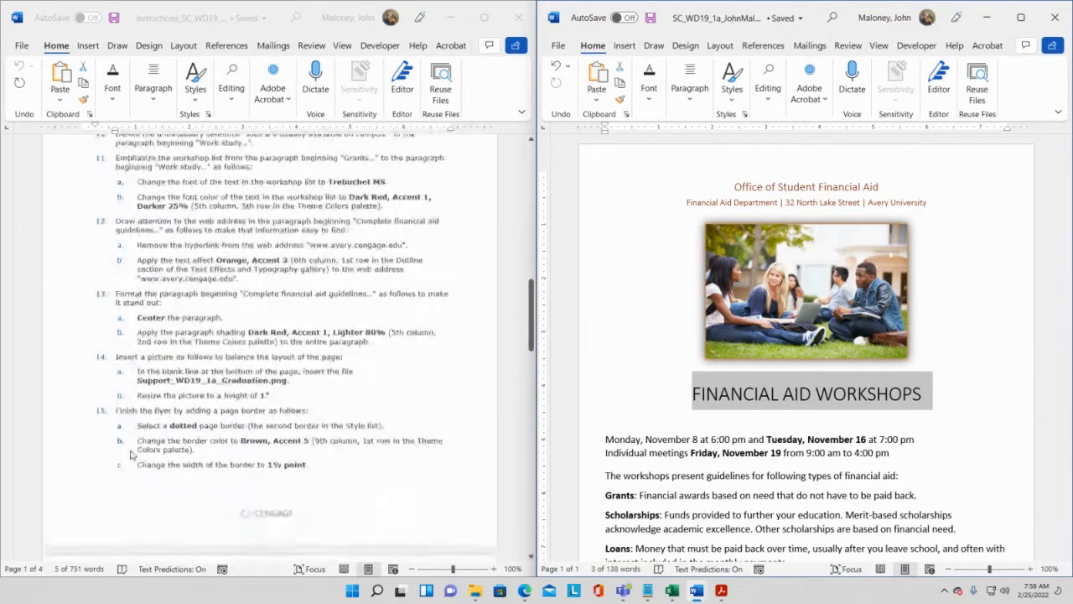
pyautogui.scroll(3, 132, 454)
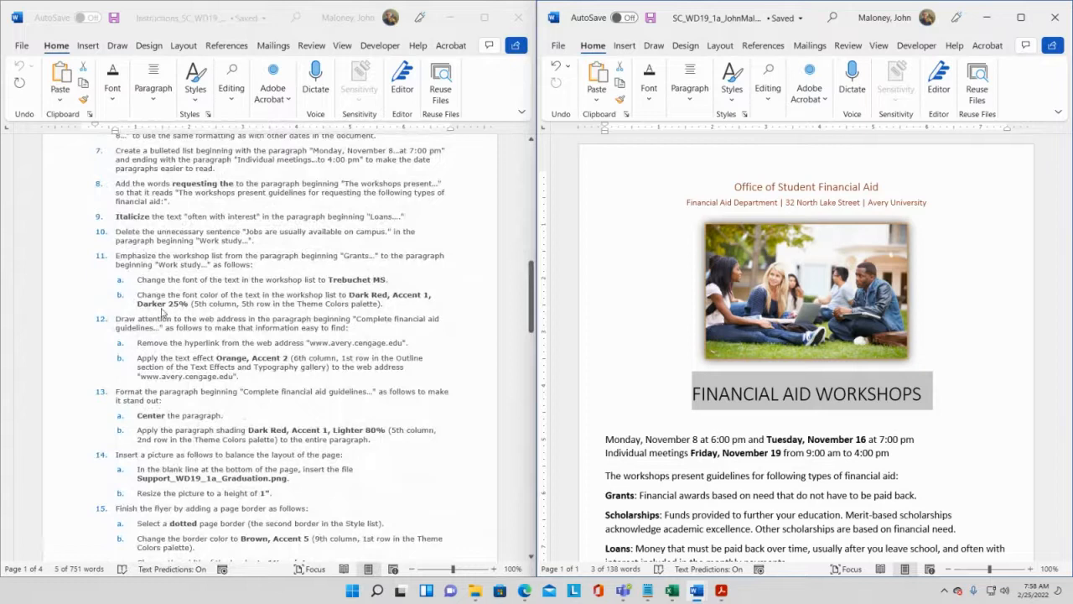
pyautogui.scroll(3, 164, 311)
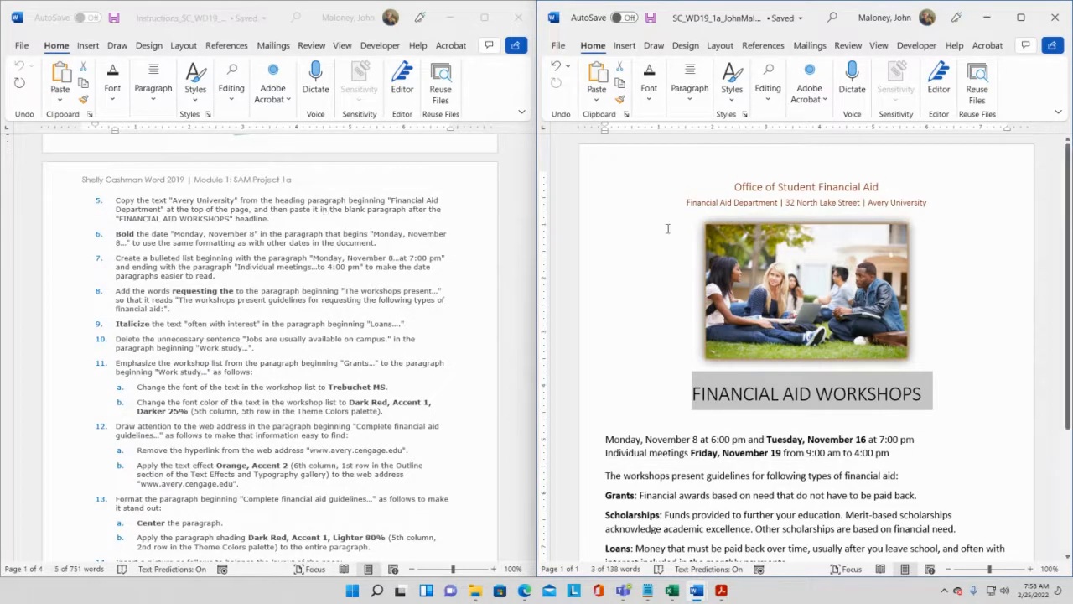
# Copy "Avery University" from the "Financial Aid Department" heading paragraph into the blank paragraph after the "FINANCIAL AID WORKSHOPS" headline, and save the document.
pyautogui.moveTo(869, 199); pyautogui.dragTo(926, 203)
pyautogui.hotkey('ctrl', 'c')
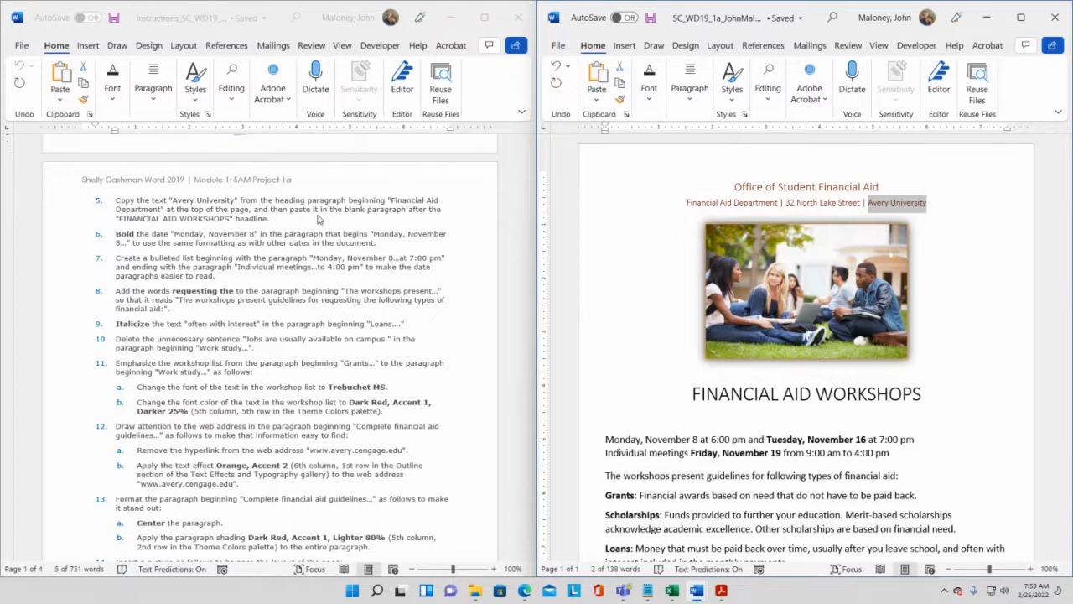
pyautogui.click(801, 419)
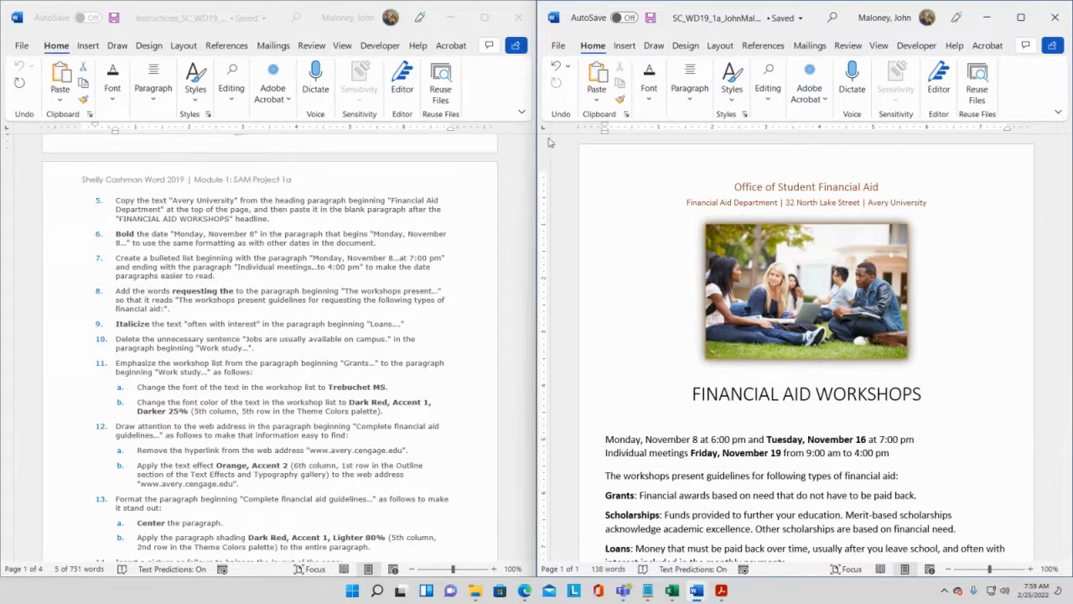
pyautogui.click(497, 228)
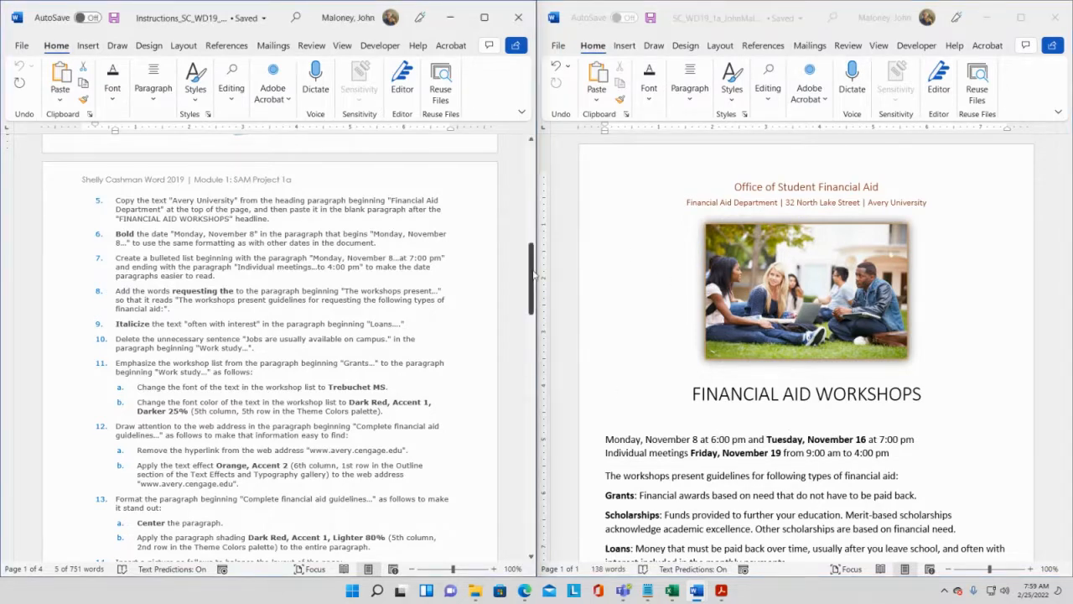
pyautogui.moveTo(531, 274); pyautogui.dragTo(532, 485)
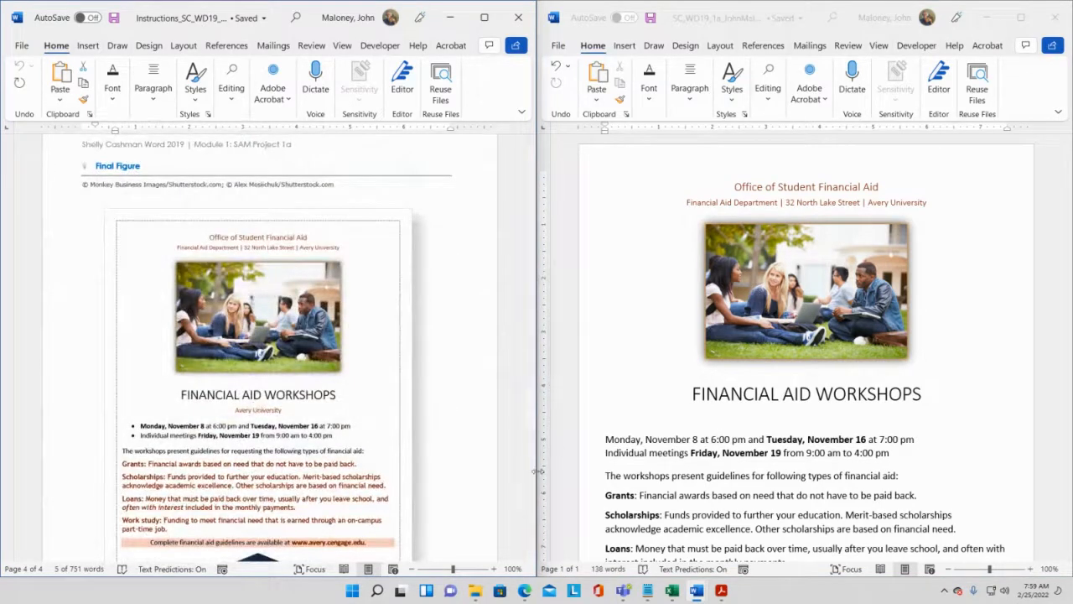
pyautogui.moveTo(532, 482); pyautogui.dragTo(519, 226)
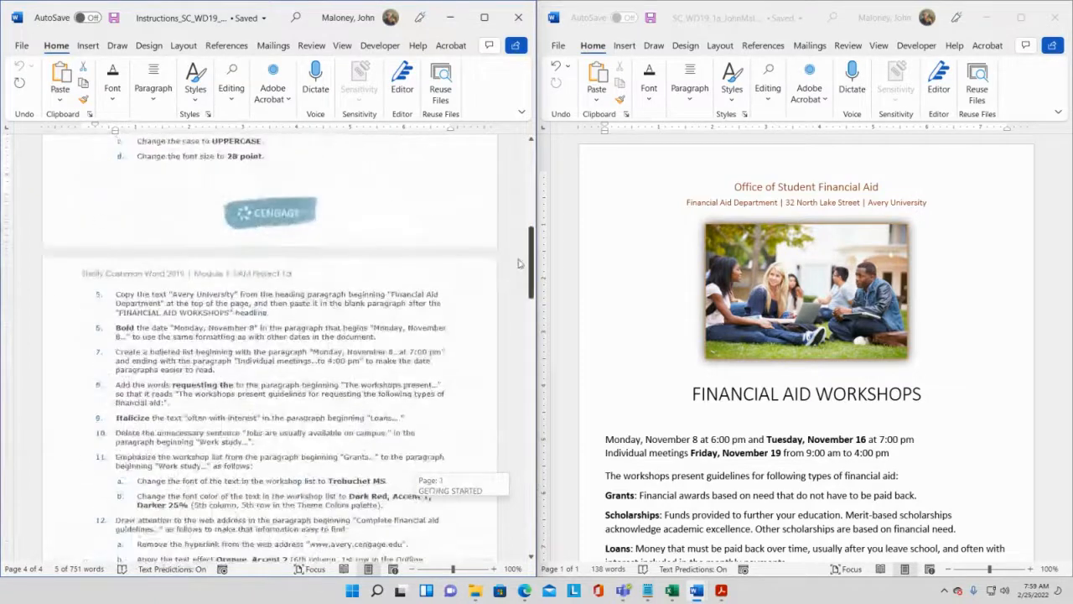
pyautogui.click(812, 421)
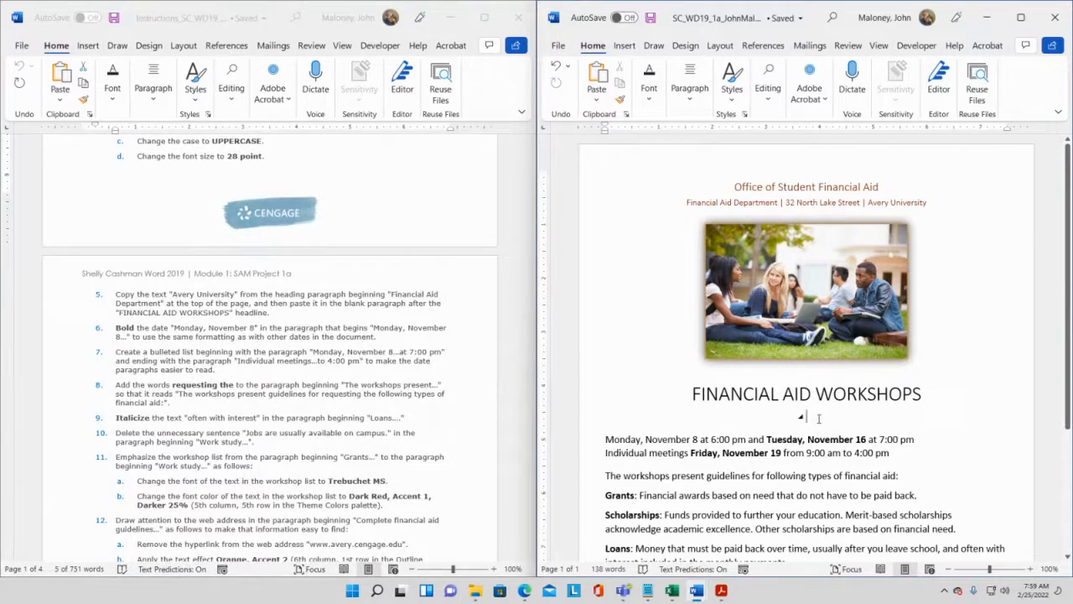
pyautogui.hotkey('ctrl', 'v')
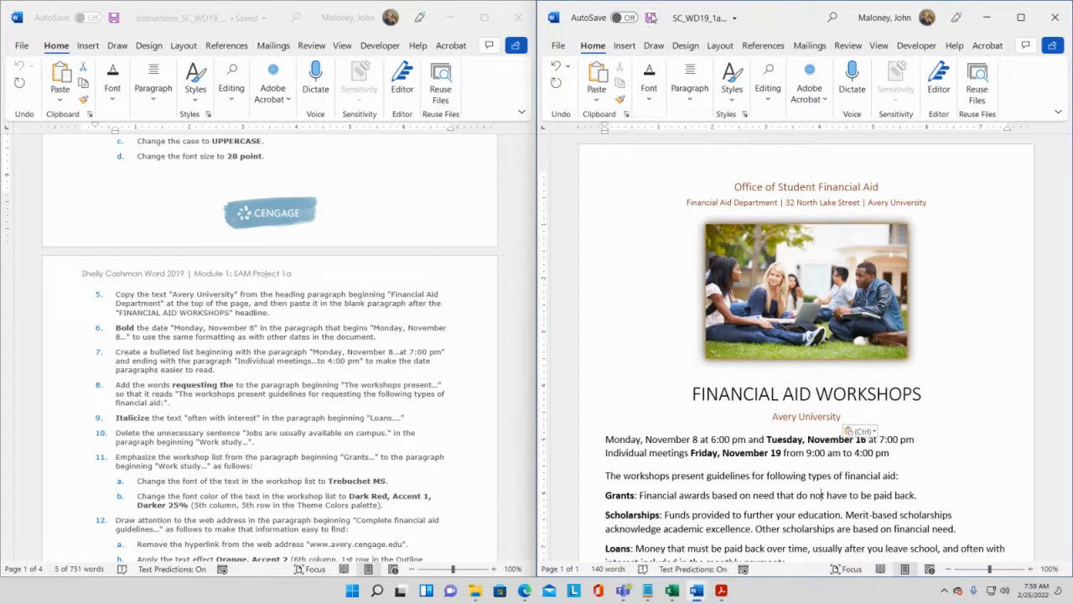
pyautogui.click(651, 17)
# Bold the date "Monday, November 8" by copying the formatting of "Friday, November 19" with Format Painter, and save the document.
pyautogui.scroll(-1, 239, 319)
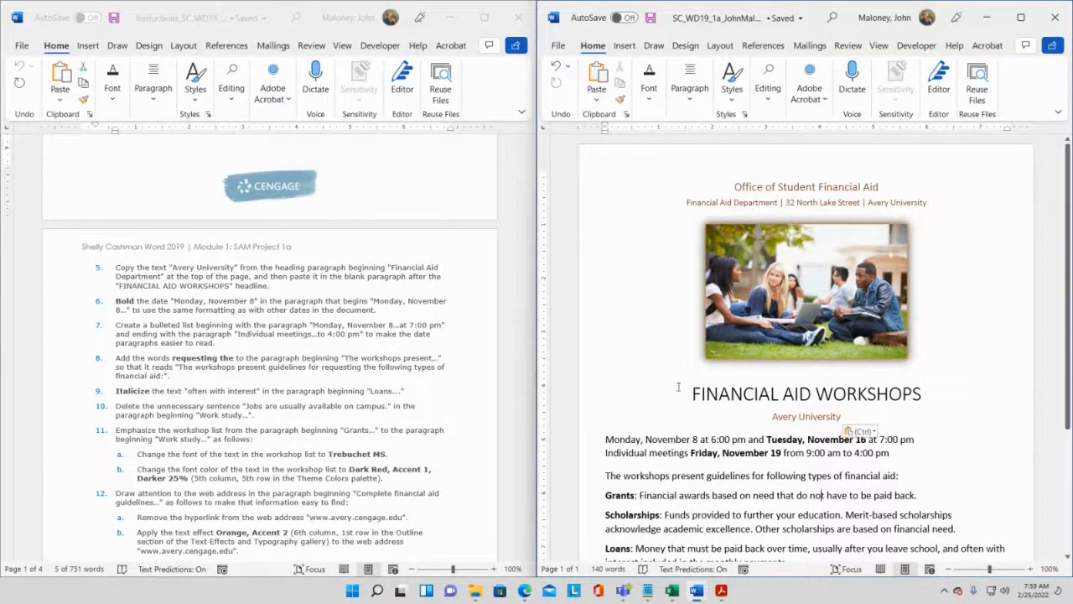
pyautogui.scroll(-1, 679, 410)
pyautogui.scroll(-1, 668, 418)
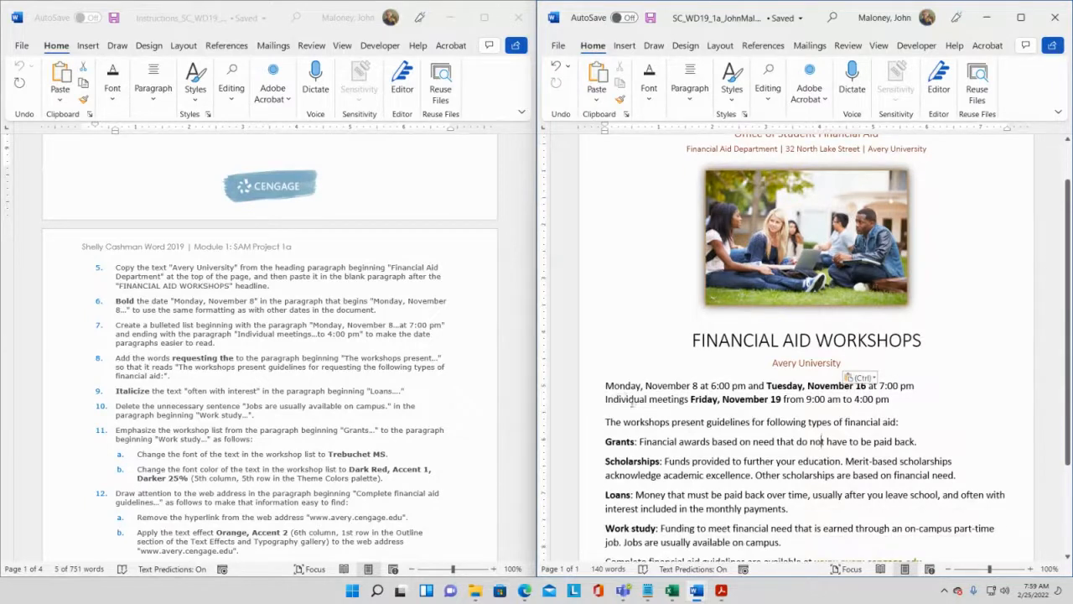
pyautogui.moveTo(606, 385); pyautogui.dragTo(699, 386)
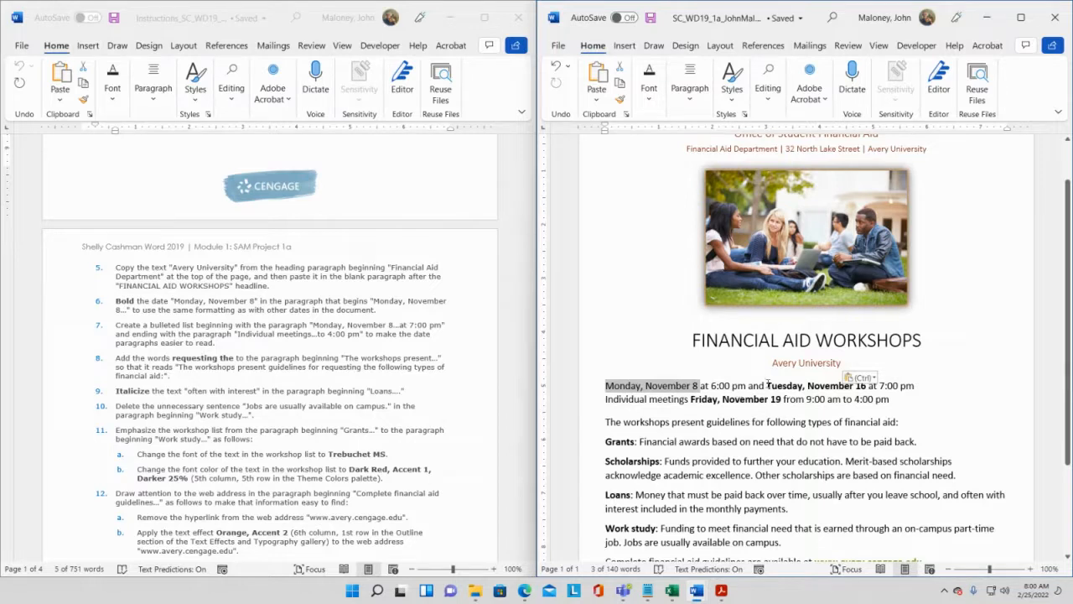
pyautogui.click(686, 400)
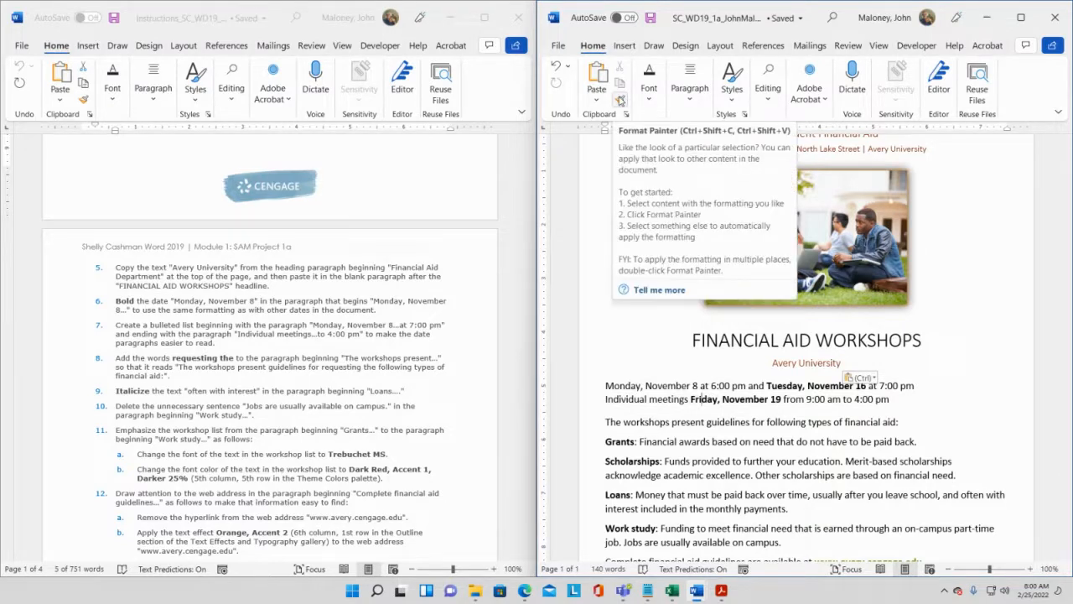
pyautogui.click(620, 100)
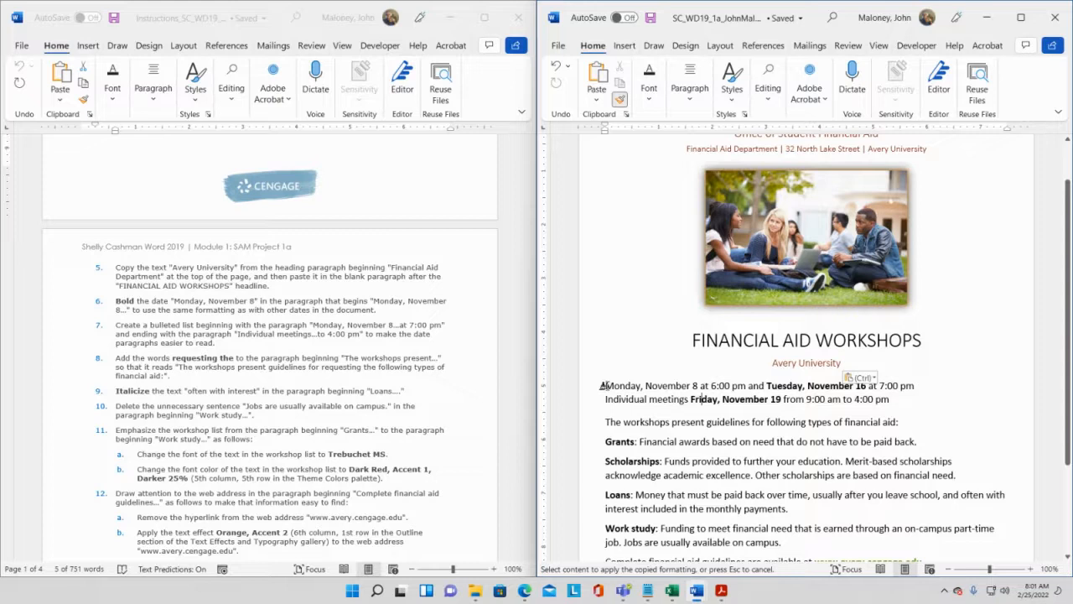
pyautogui.moveTo(603, 385); pyautogui.dragTo(698, 385)
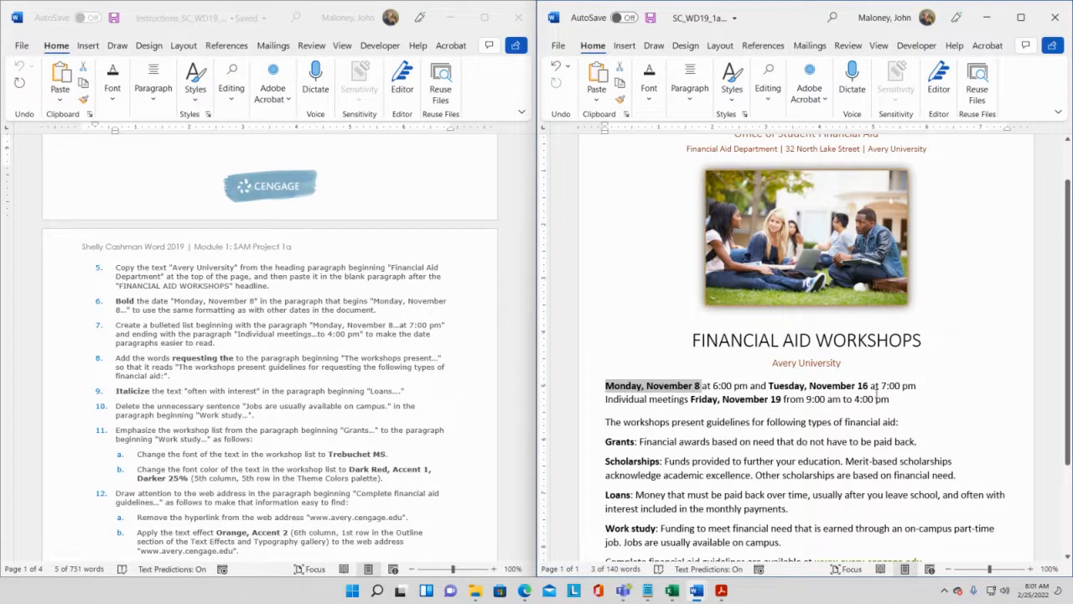
pyautogui.click(848, 387)
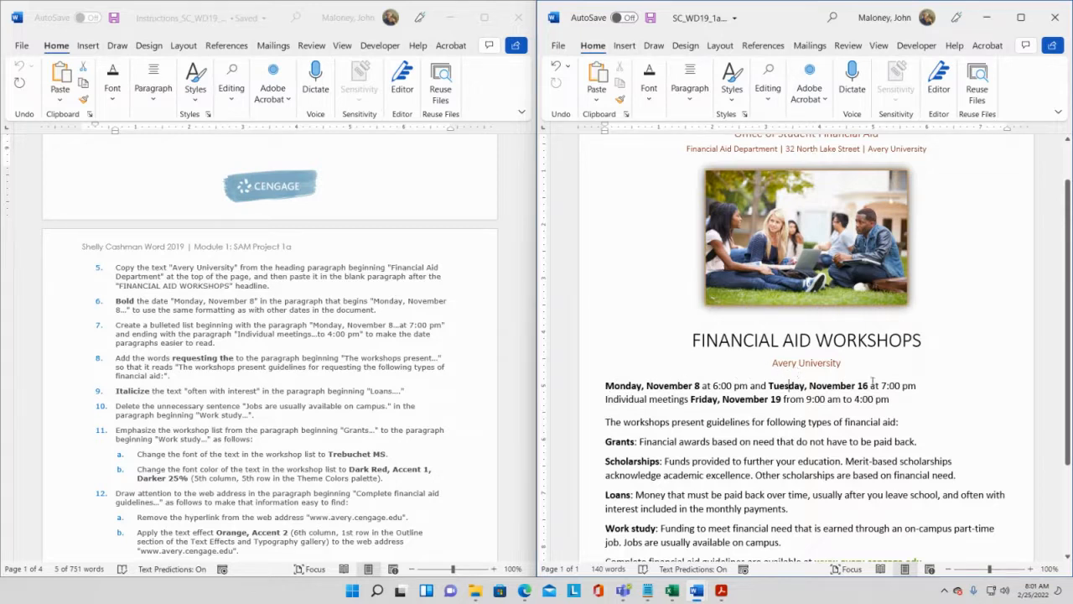
pyautogui.click(650, 18)
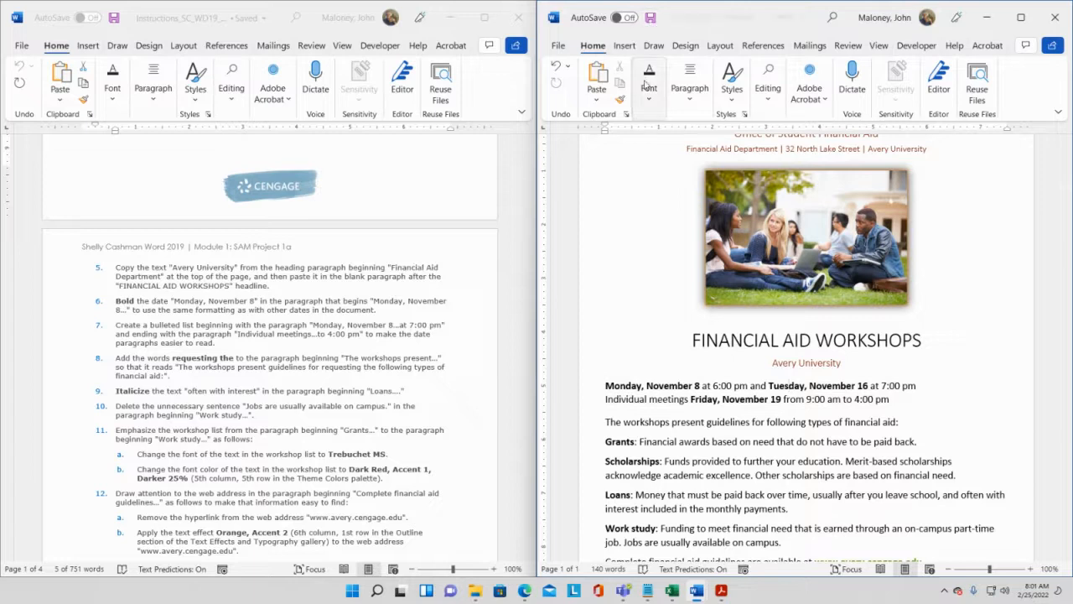
# Compare the date paragraphs with the Final Figure in the instructions document and read step 7 about the bulleted list.
pyautogui.click(521, 312)
pyautogui.moveTo(531, 289); pyautogui.dragTo(541, 509)
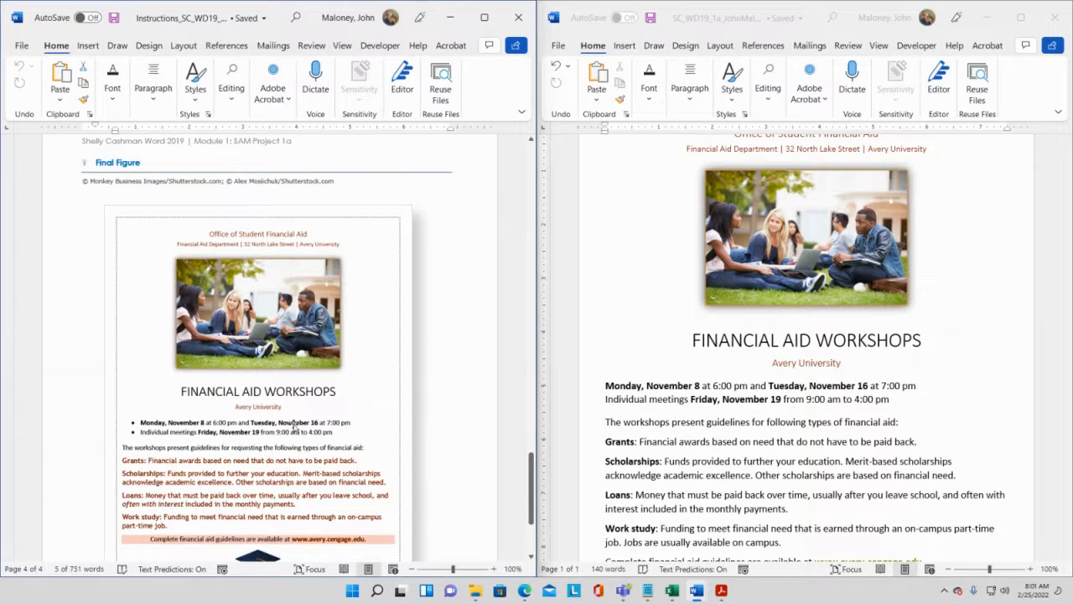
pyautogui.moveTo(531, 508); pyautogui.dragTo(531, 199)
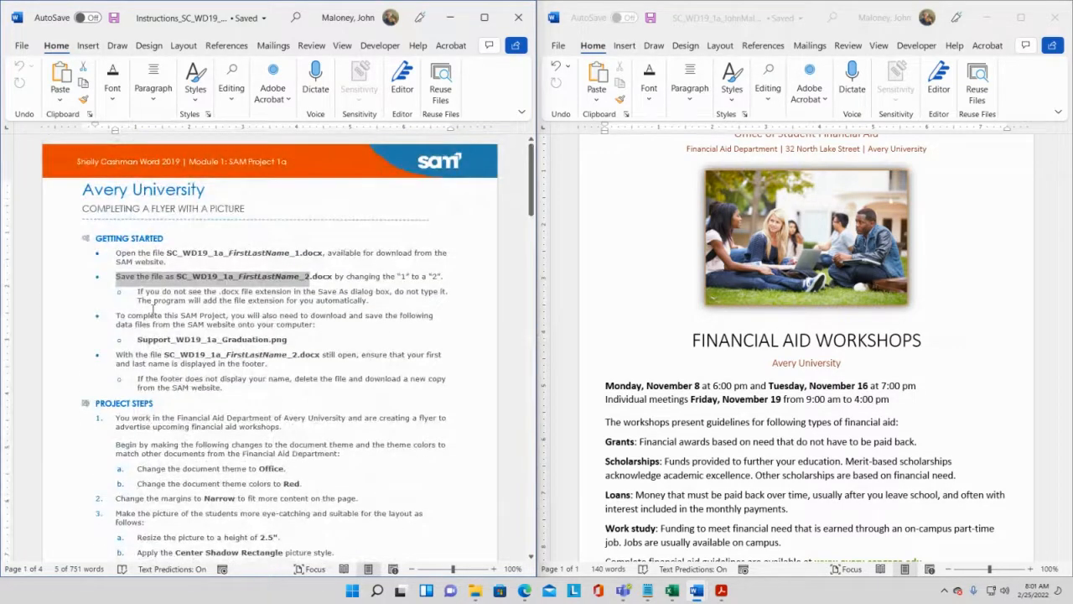
pyautogui.scroll(-5, 154, 307)
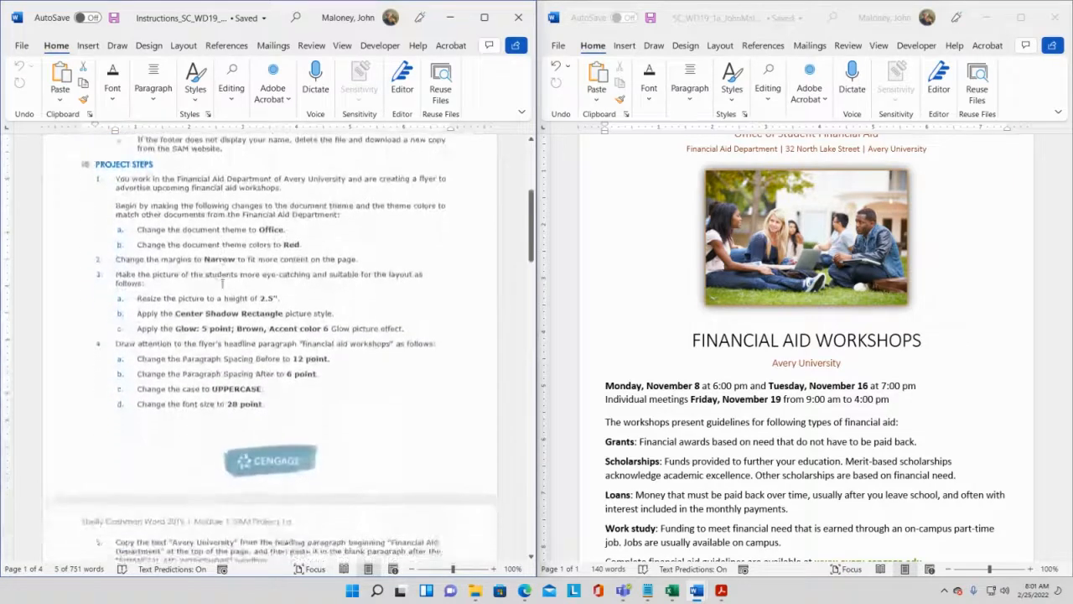
pyautogui.scroll(-5, 223, 283)
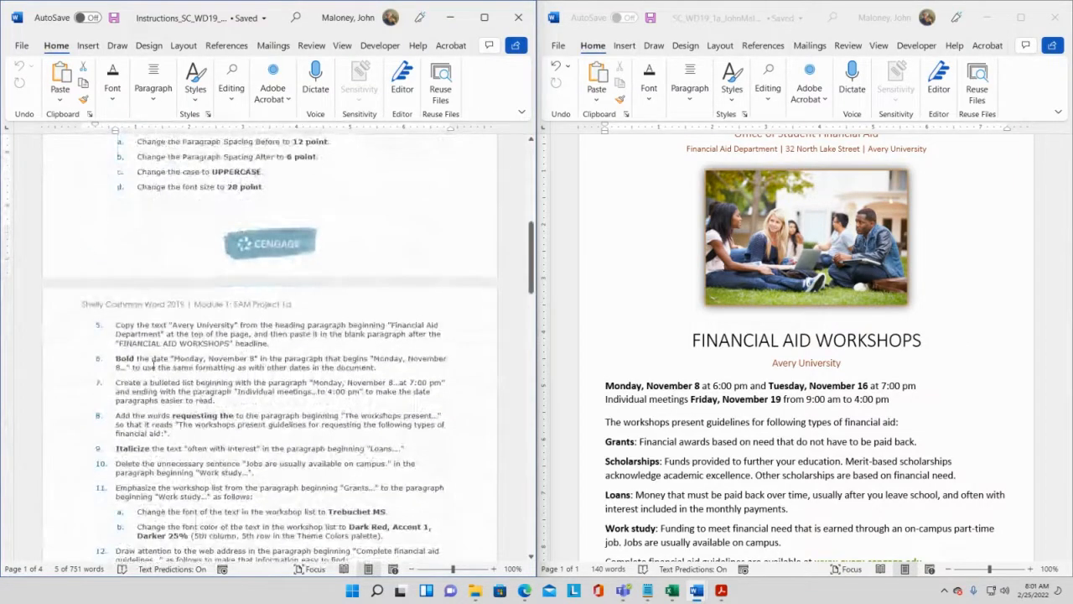
pyautogui.scroll(-1, 242, 372)
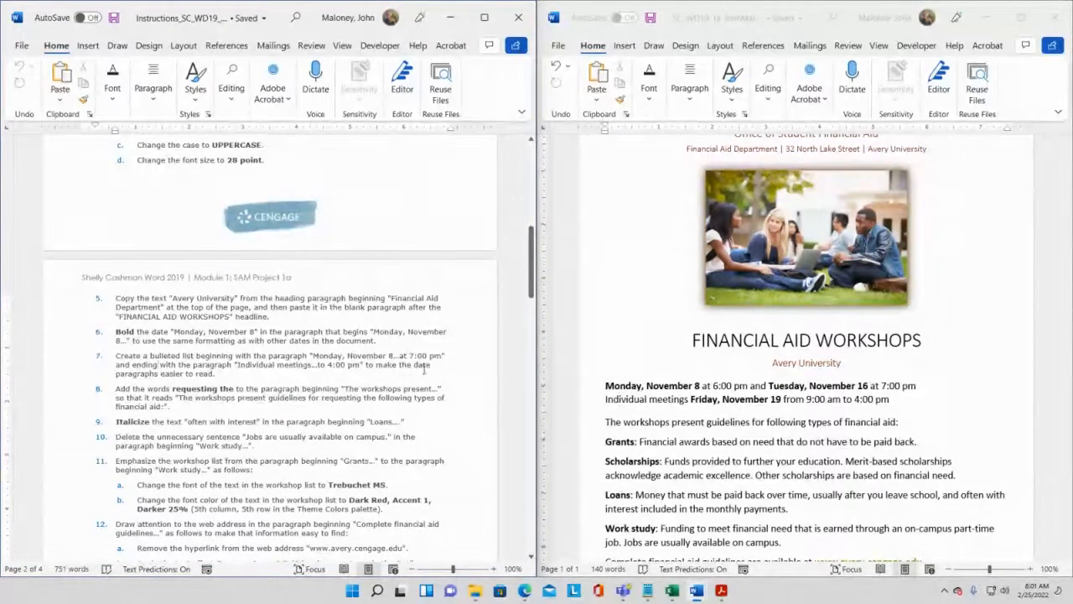
pyautogui.scroll(-1, 659, 345)
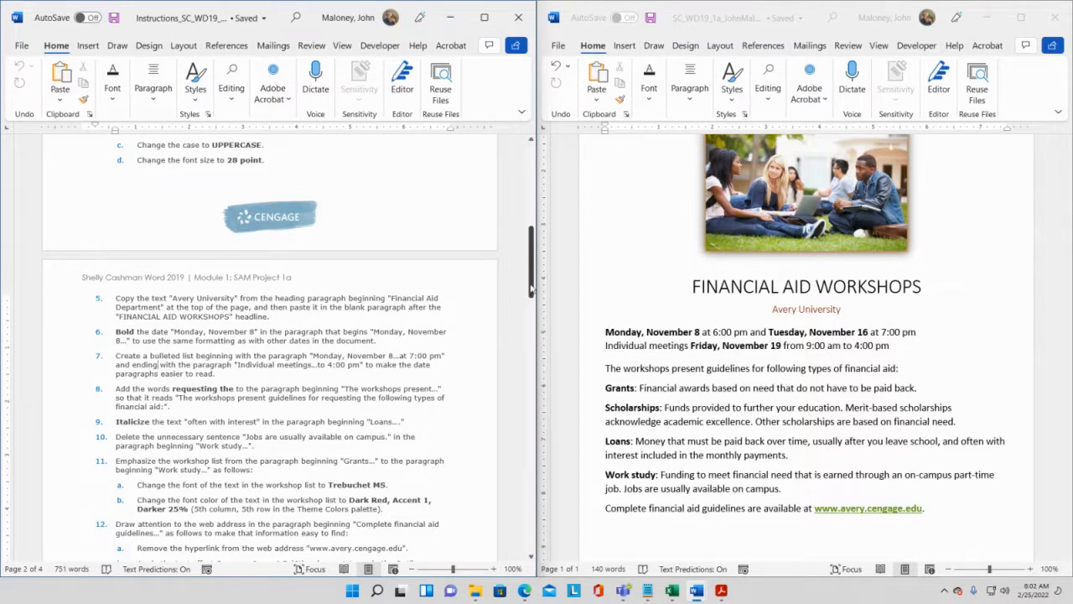
pyautogui.moveTo(532, 306); pyautogui.dragTo(535, 513)
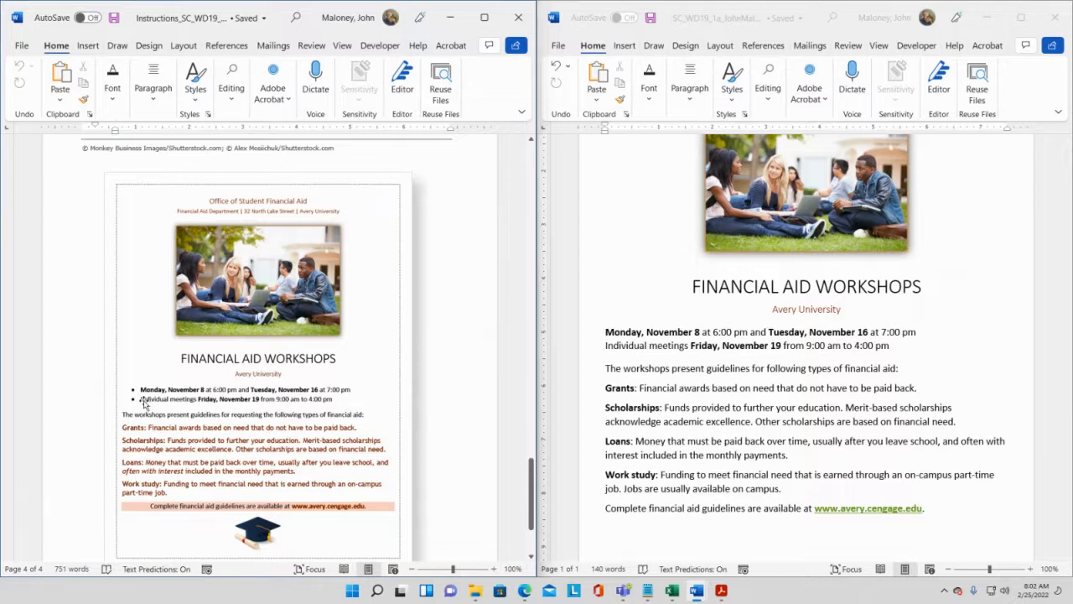
# Select the two date paragraphs in the flyer, from "Monday, November 8" through "Individual meetings" ending "to 4:00 pm".
pyautogui.scroll(3, 639, 439)
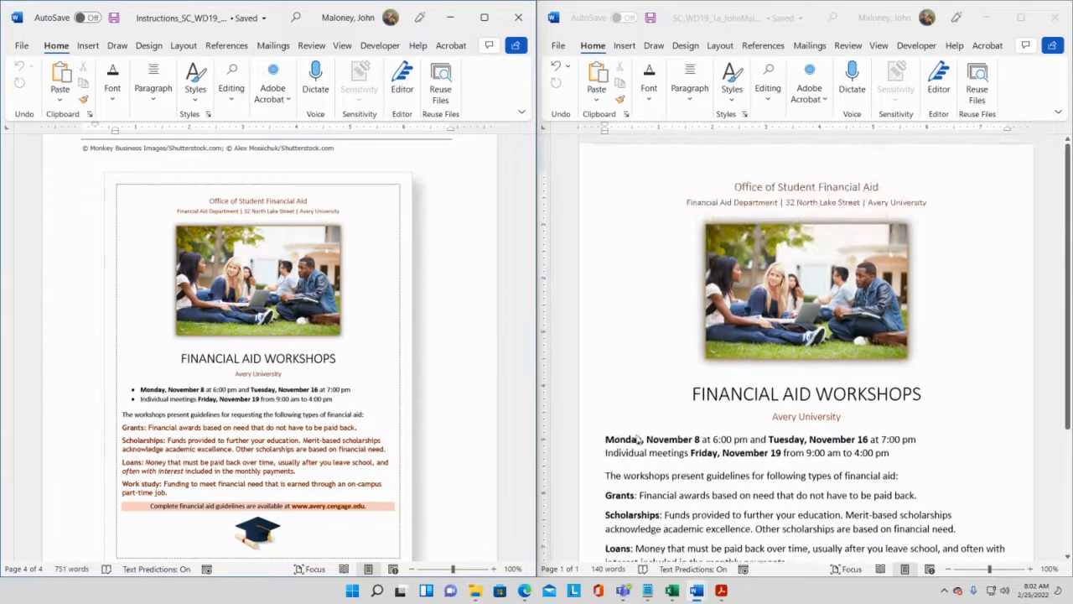
pyautogui.scroll(-2, 639, 439)
pyautogui.click(679, 415)
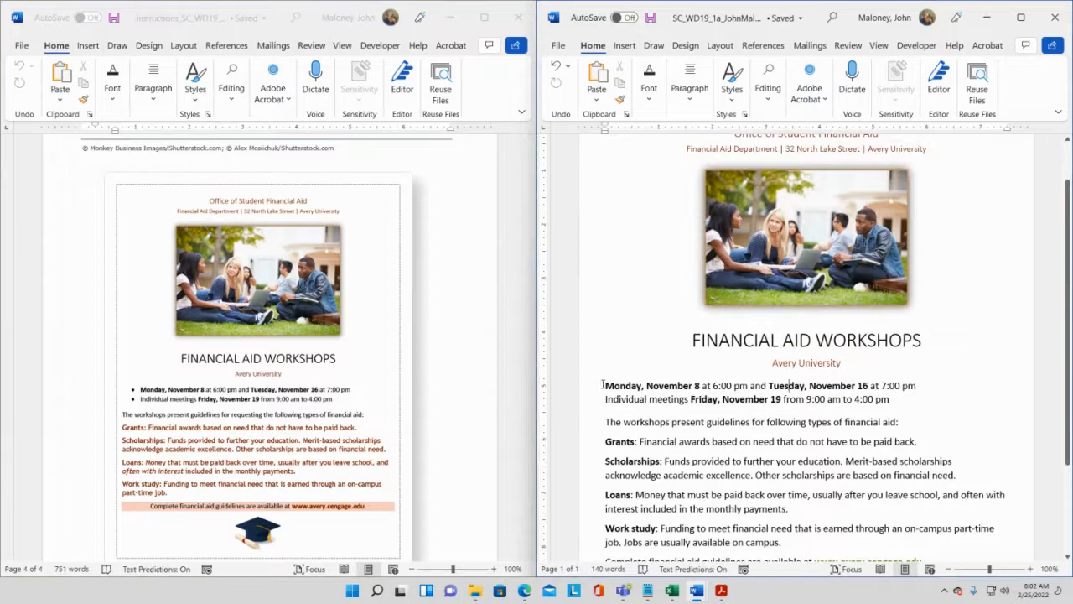
pyautogui.moveTo(606, 385); pyautogui.dragTo(910, 400)
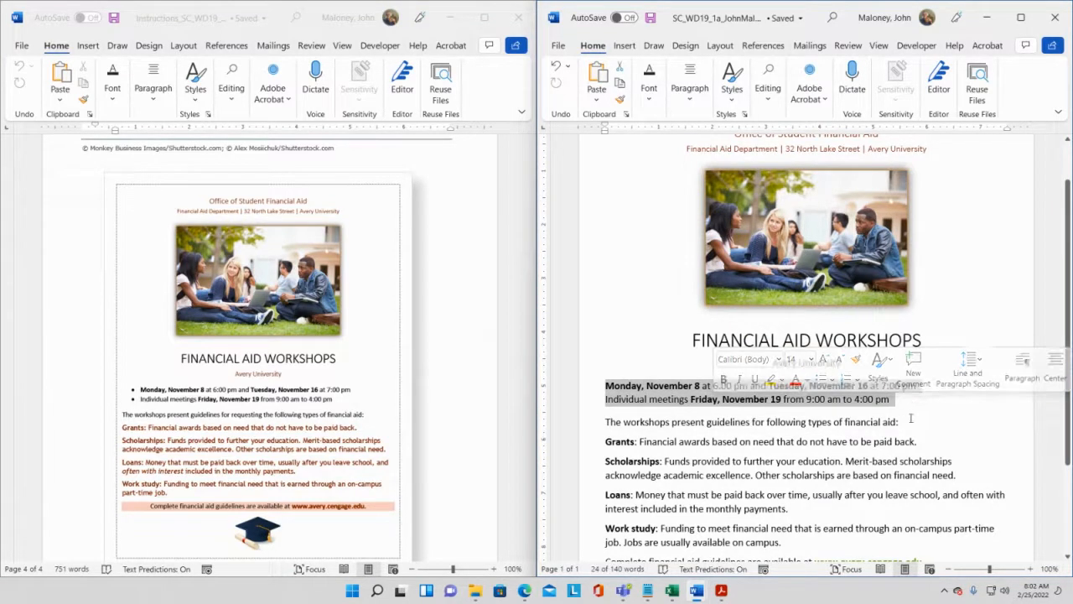
pyautogui.click(686, 421)
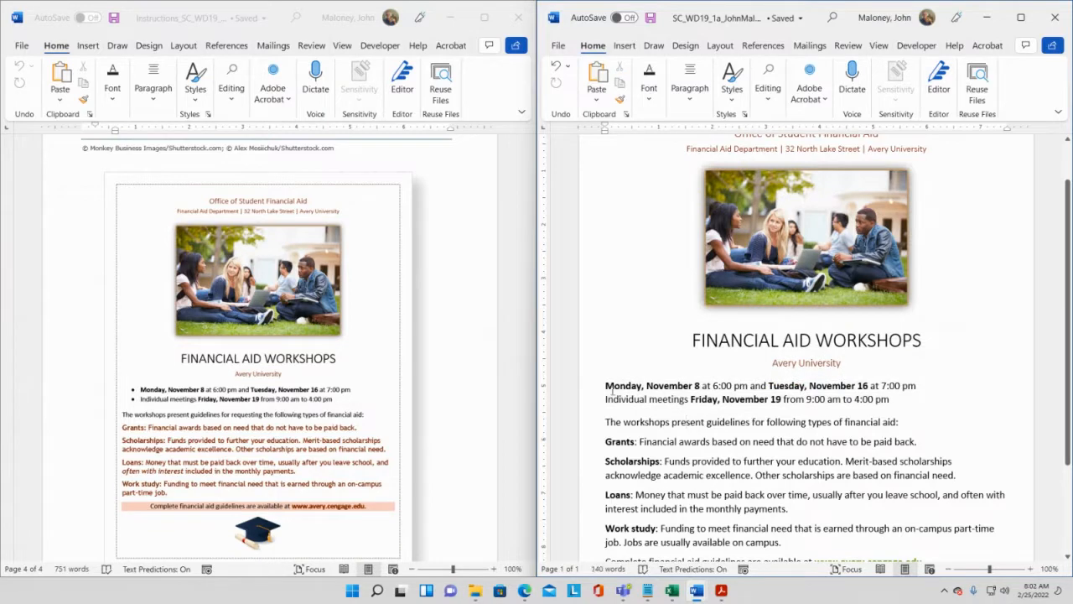
pyautogui.moveTo(605, 386); pyautogui.dragTo(891, 402)
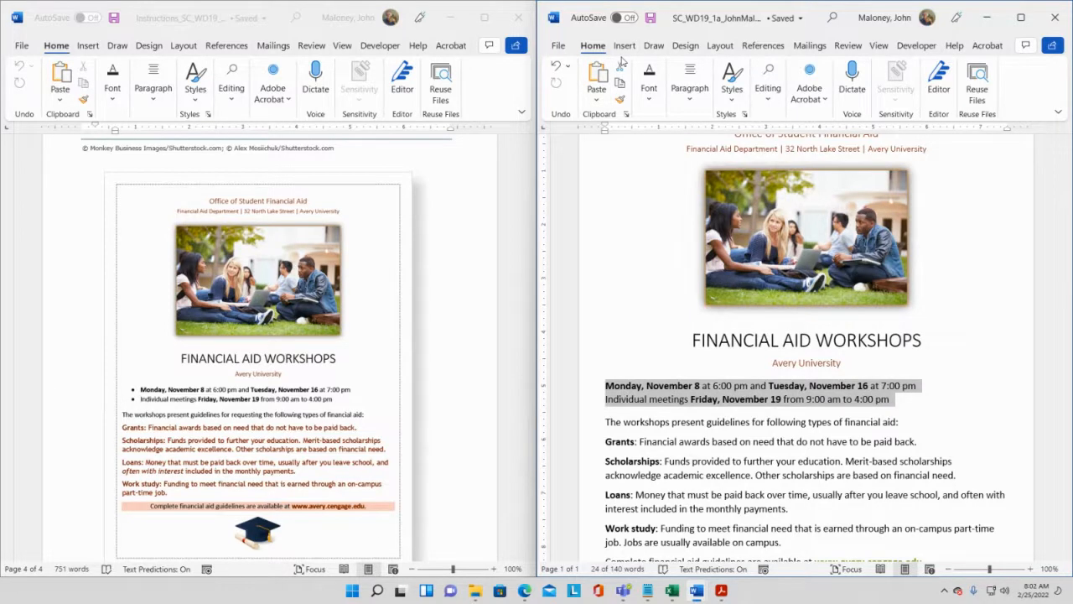
pyautogui.click(652, 104)
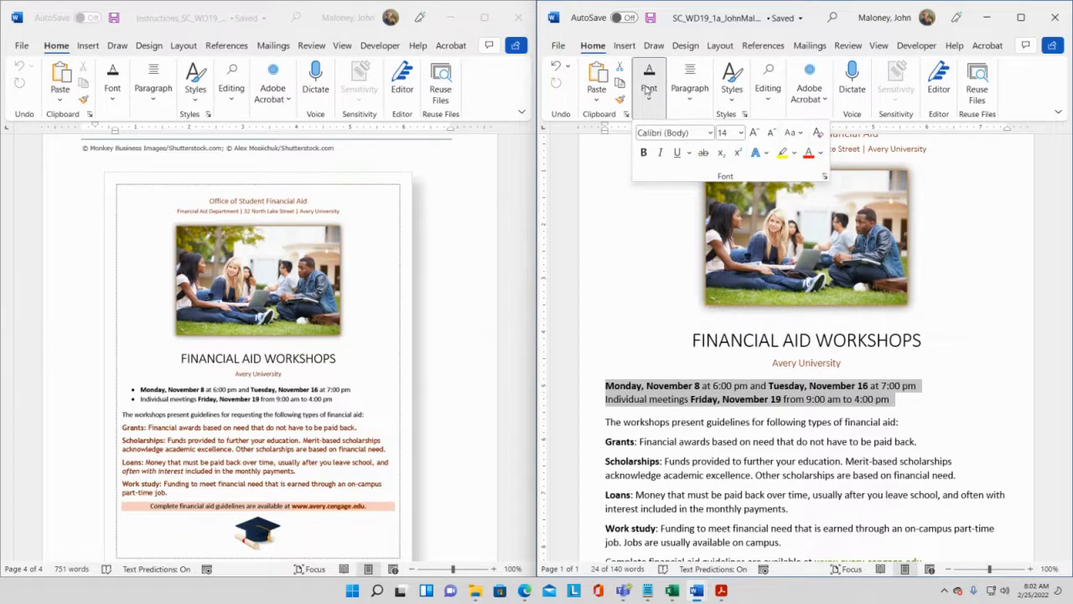
pyautogui.click(648, 89)
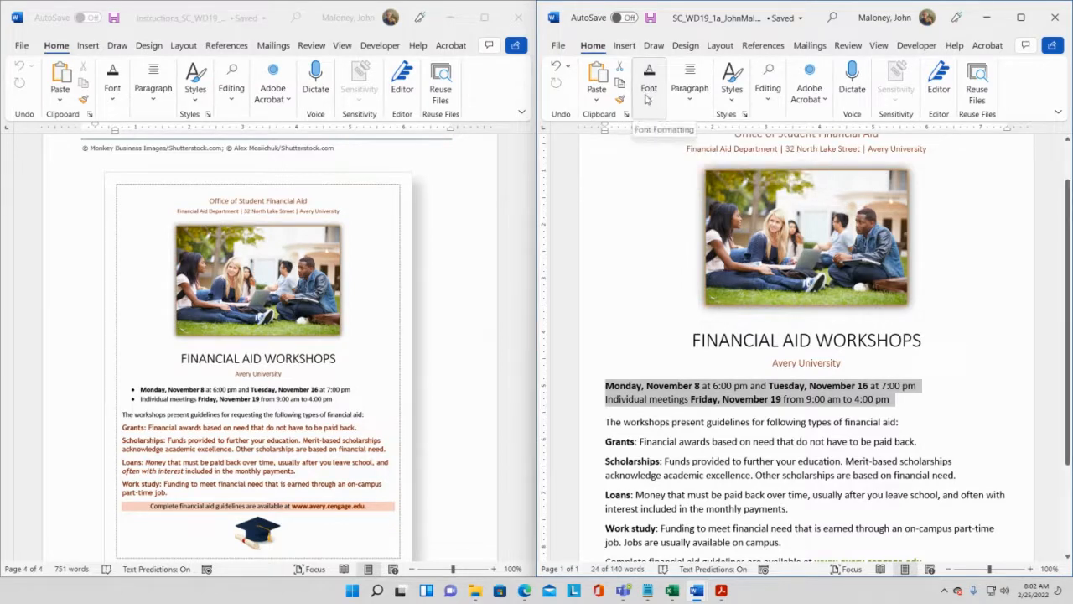
pyautogui.click(649, 102)
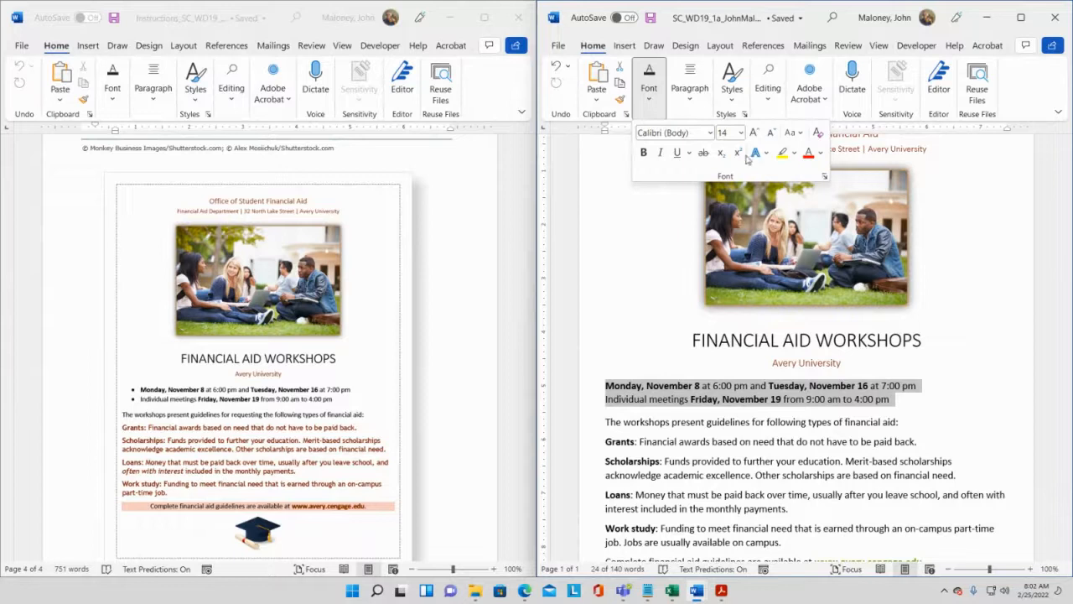
pyautogui.click(824, 179)
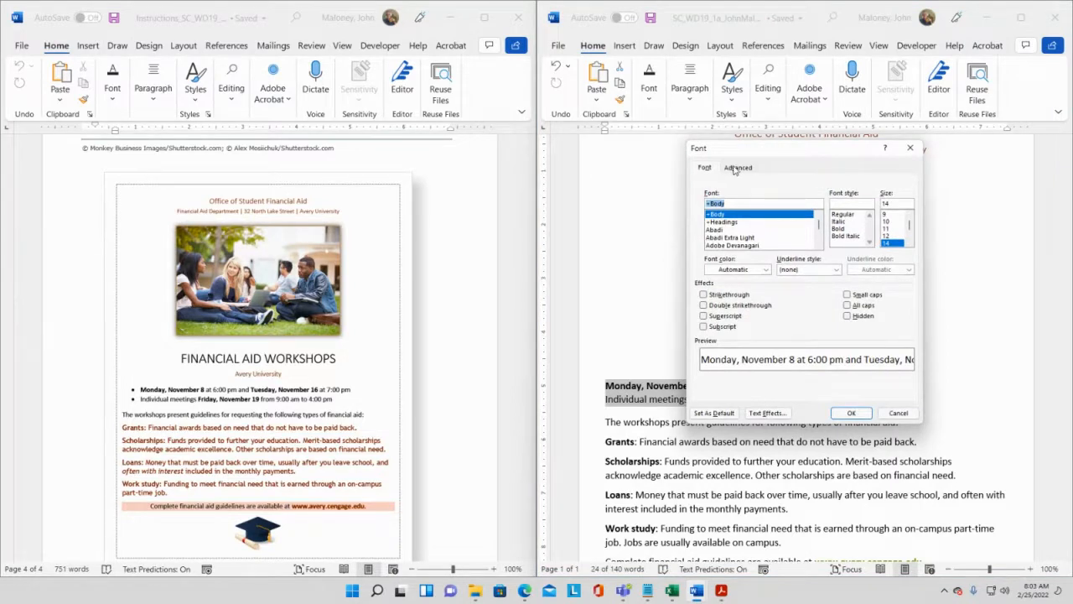
pyautogui.click(659, 191)
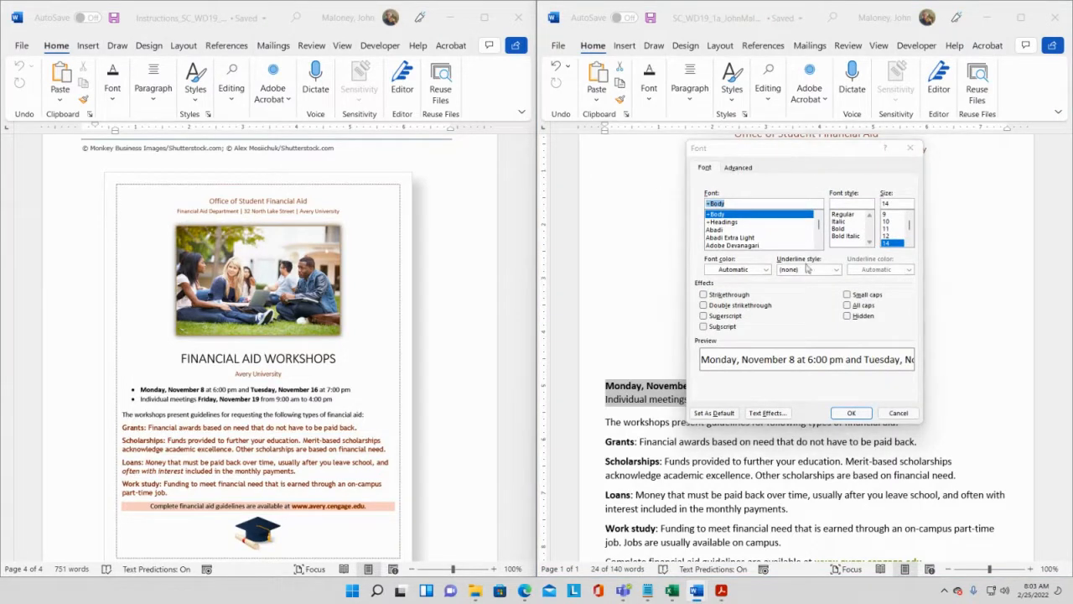
pyautogui.click(898, 413)
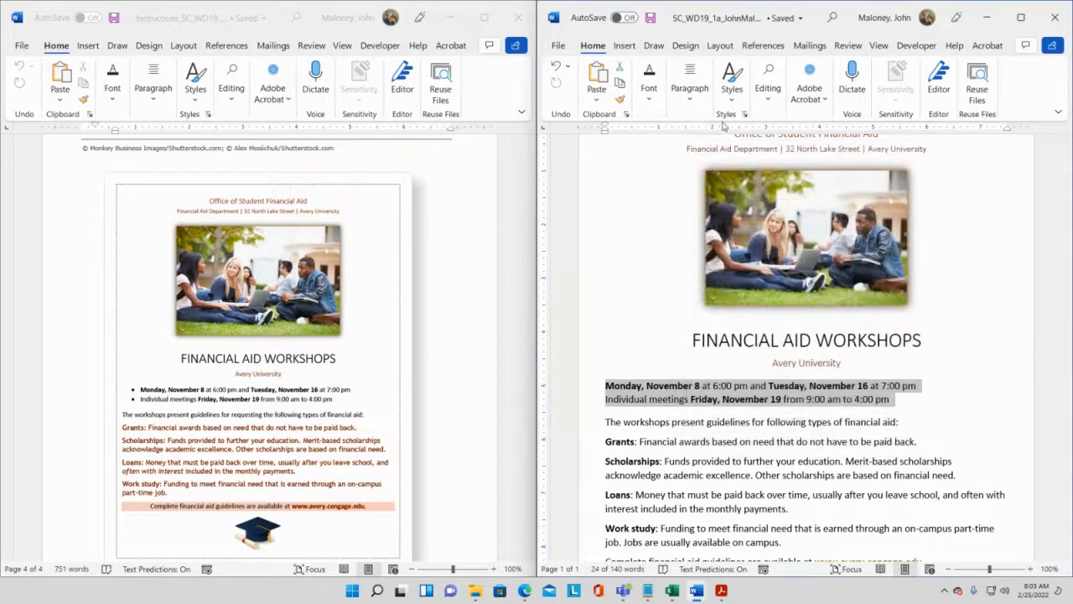
pyautogui.click(770, 100)
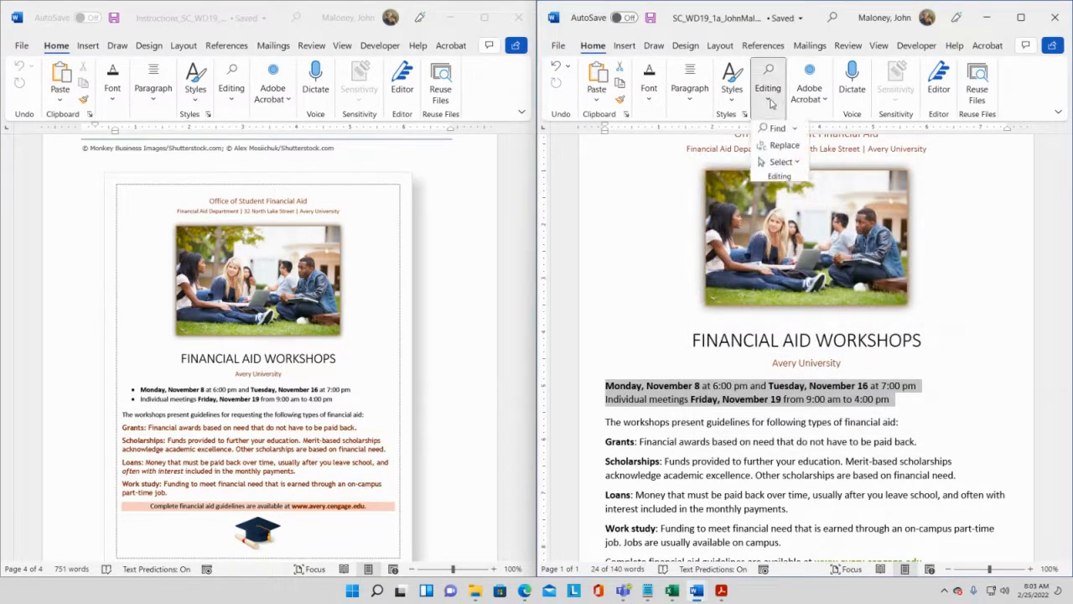
pyautogui.click(609, 245)
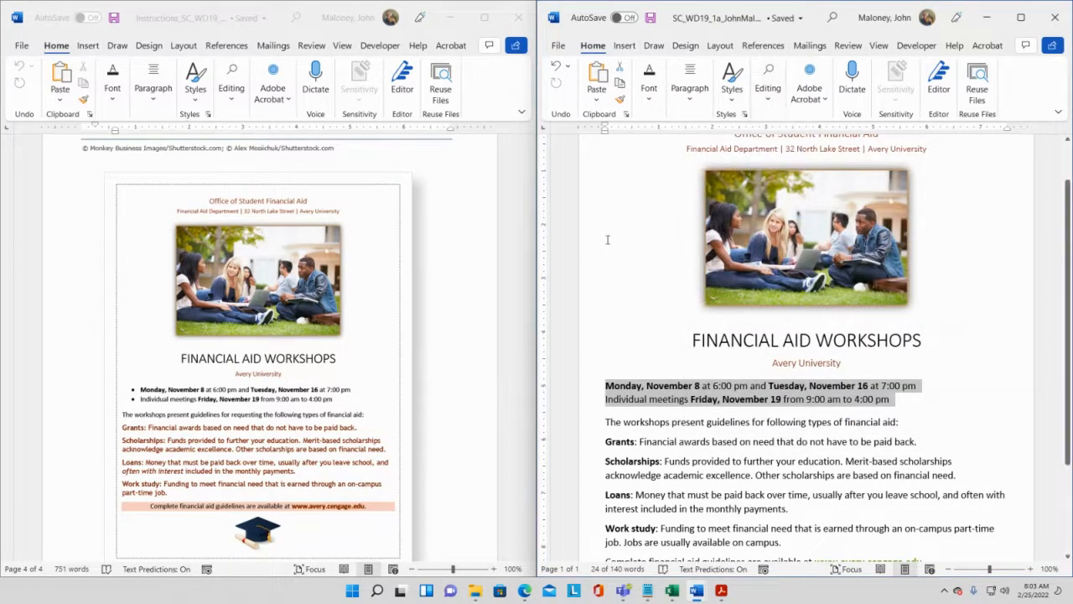
# Format the two selected date paragraphs as a bulleted list with solid round bullets, and save the document.
pyautogui.click(693, 99)
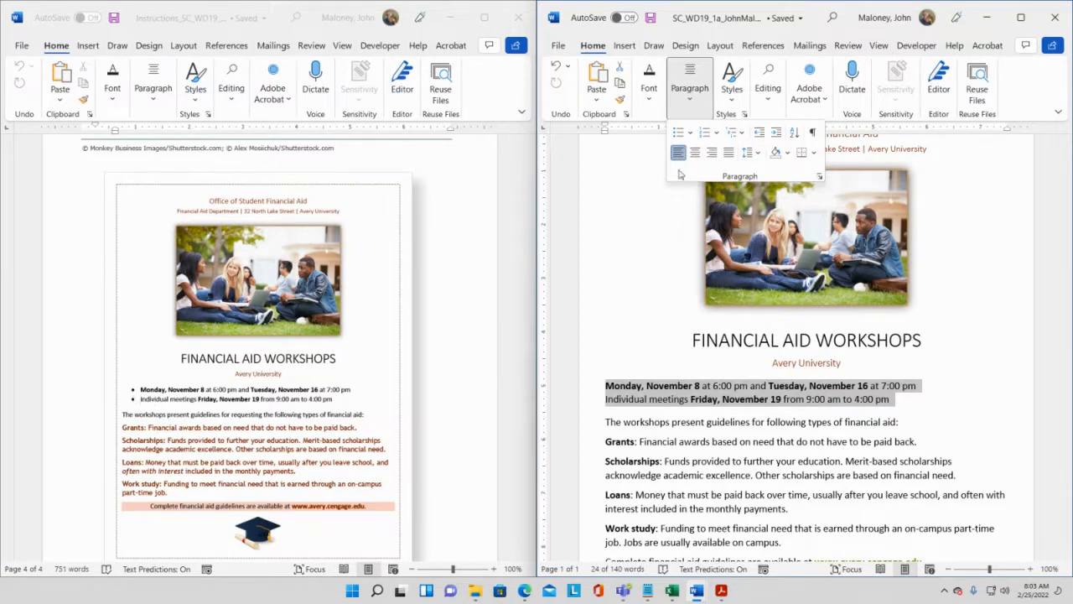
pyautogui.click(692, 134)
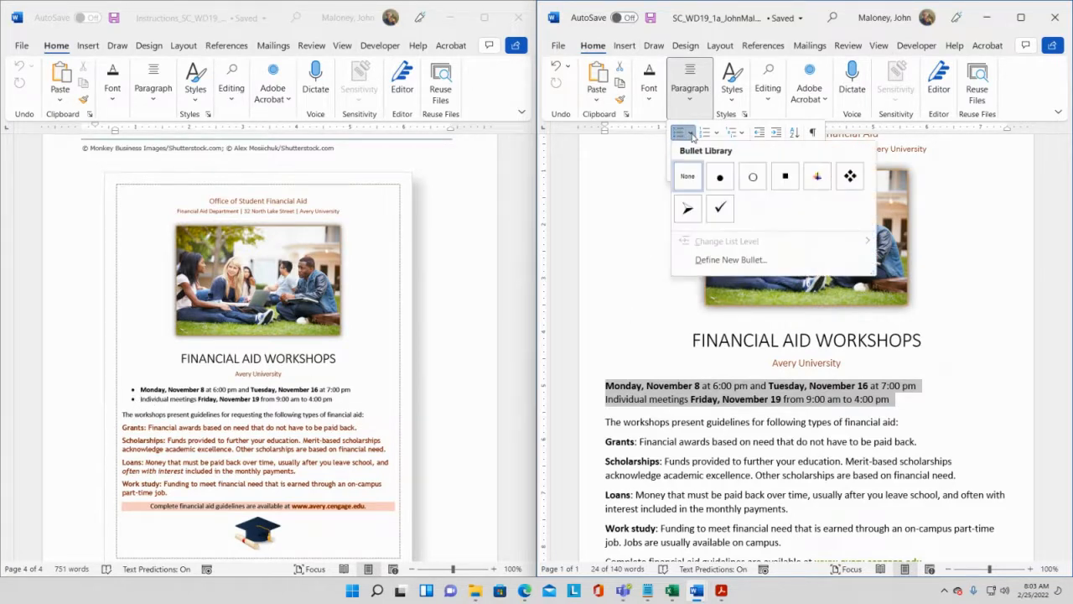
pyautogui.click(720, 178)
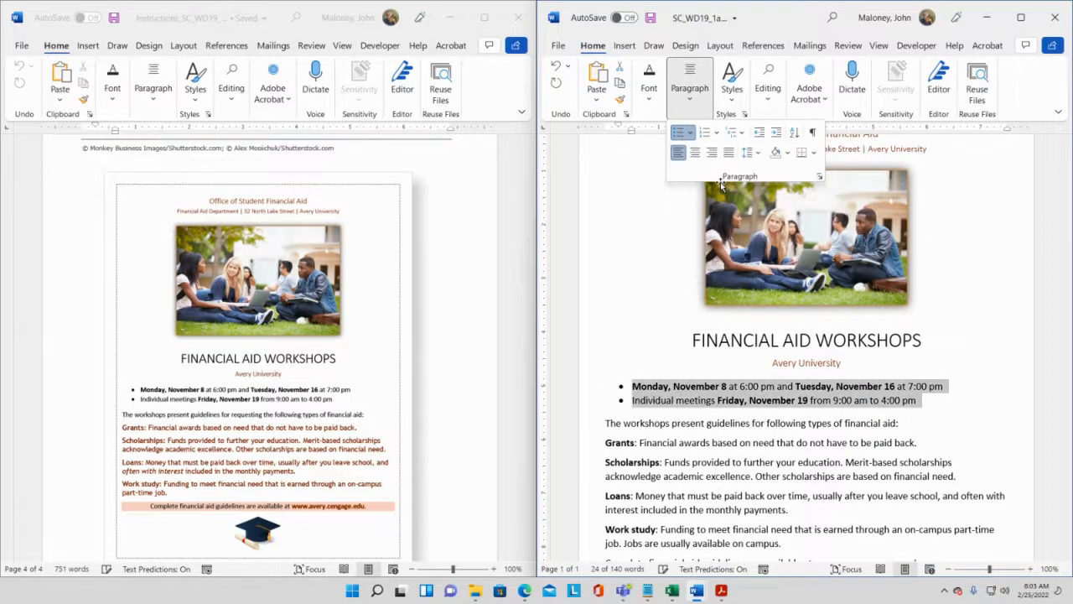
pyautogui.click(640, 428)
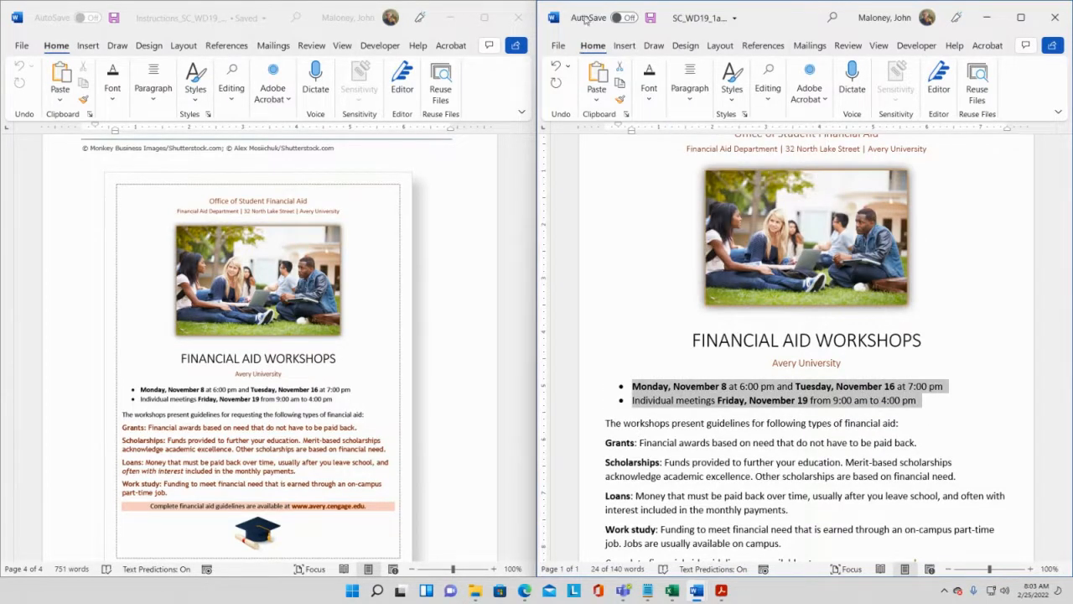
pyautogui.click(650, 17)
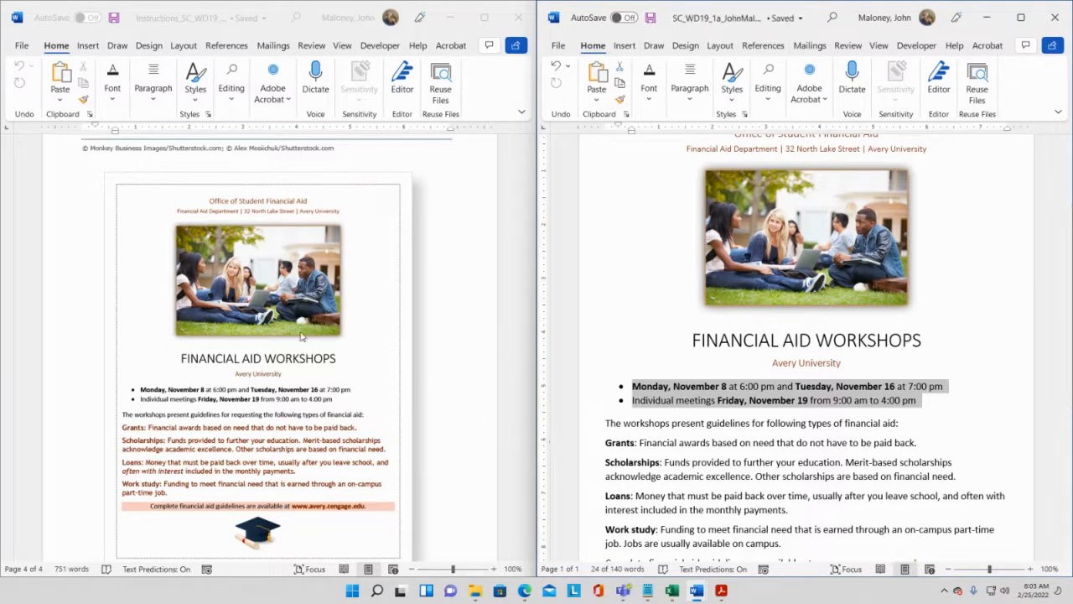
# Review the project steps in the instructions document, including steps 5 to 15, and return to its first page.
pyautogui.scroll(1, 384, 459)
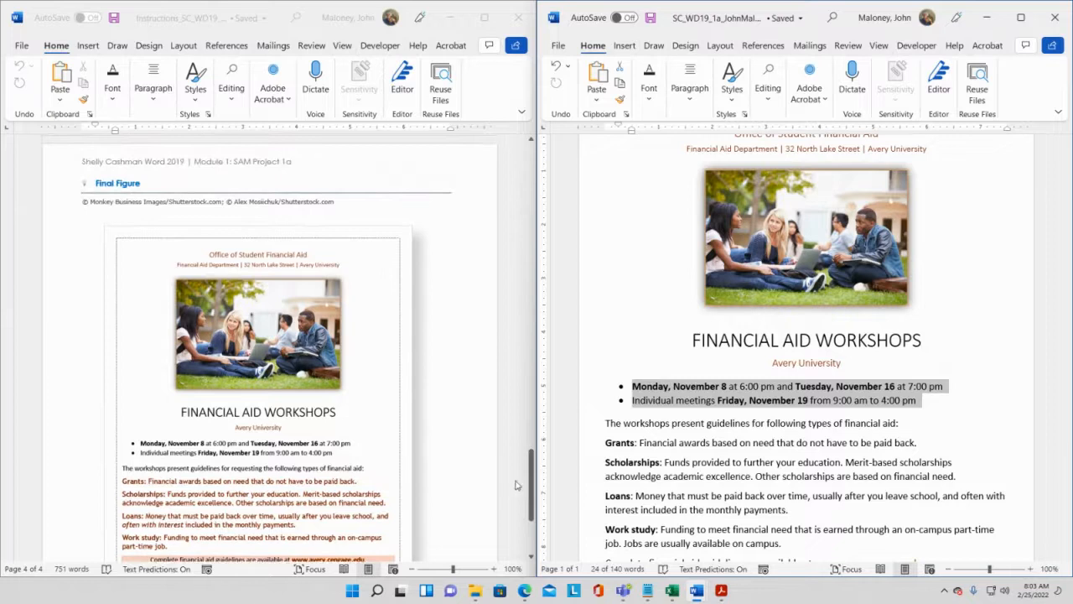
pyautogui.moveTo(534, 485); pyautogui.dragTo(519, 230)
pyautogui.scroll(-4, 204, 285)
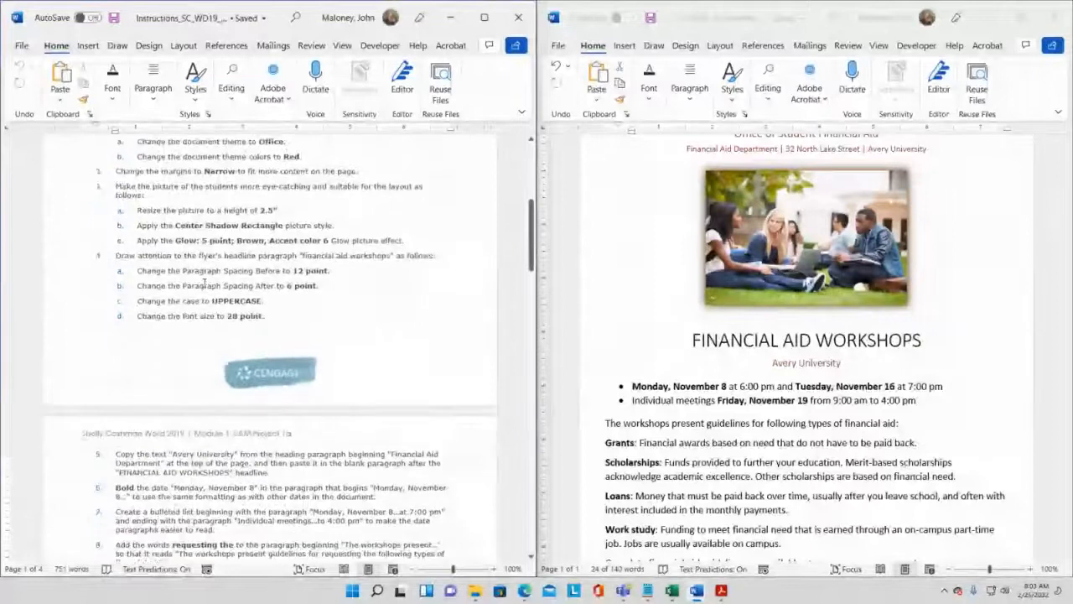
pyautogui.click(160, 418)
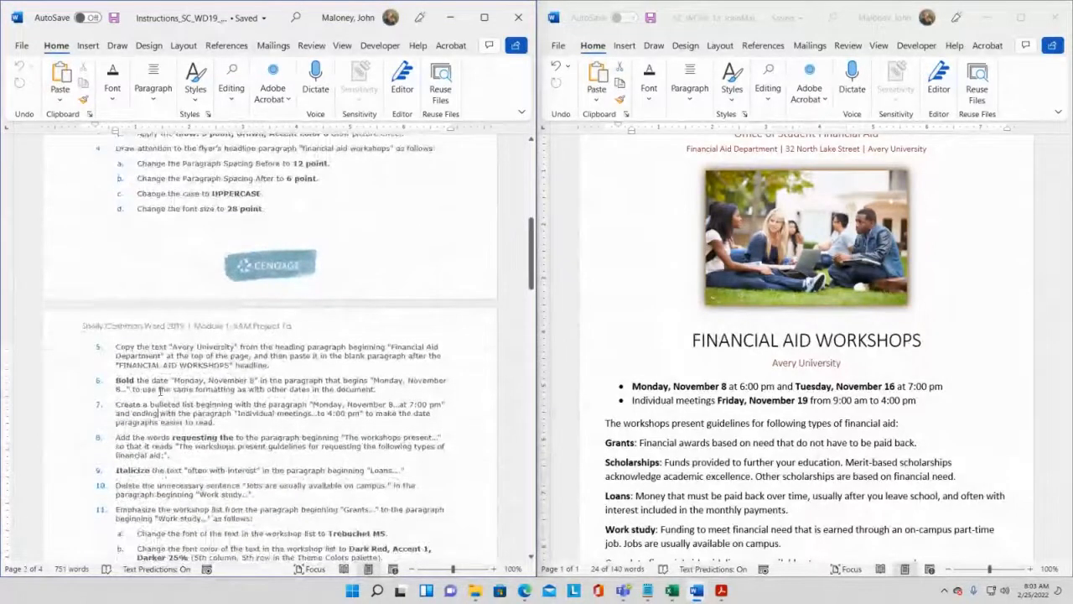
pyautogui.scroll(-5, 175, 378)
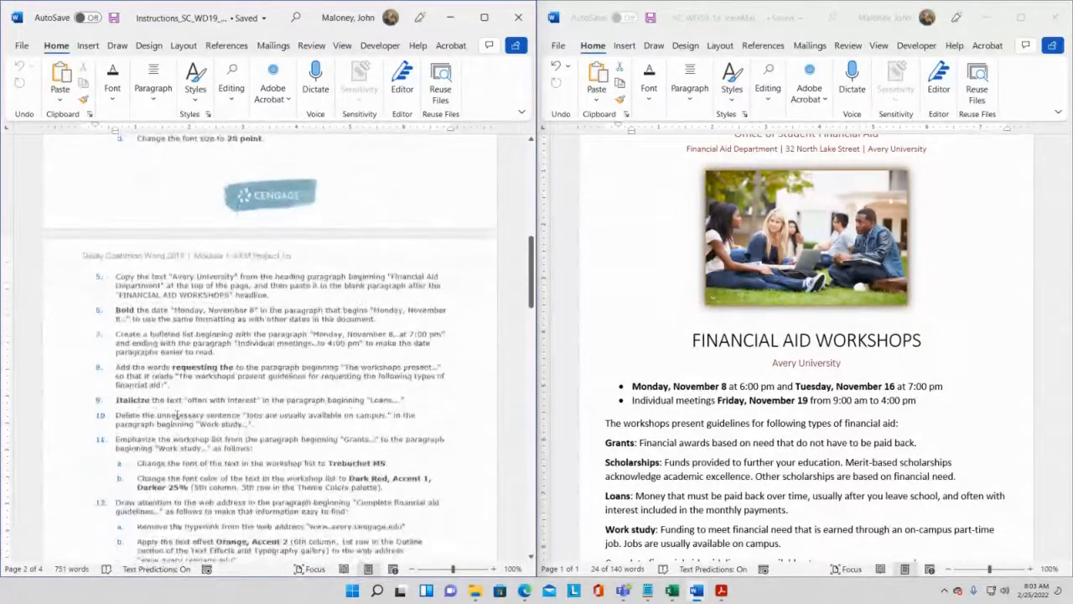
pyautogui.scroll(-3, 177, 414)
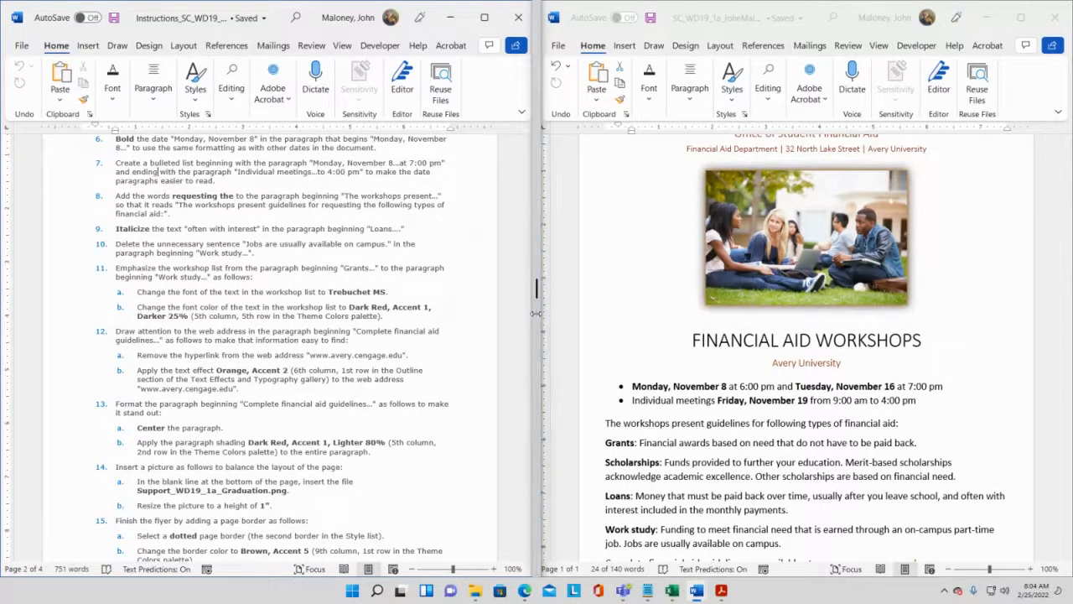
pyautogui.moveTo(530, 314); pyautogui.dragTo(531, 193)
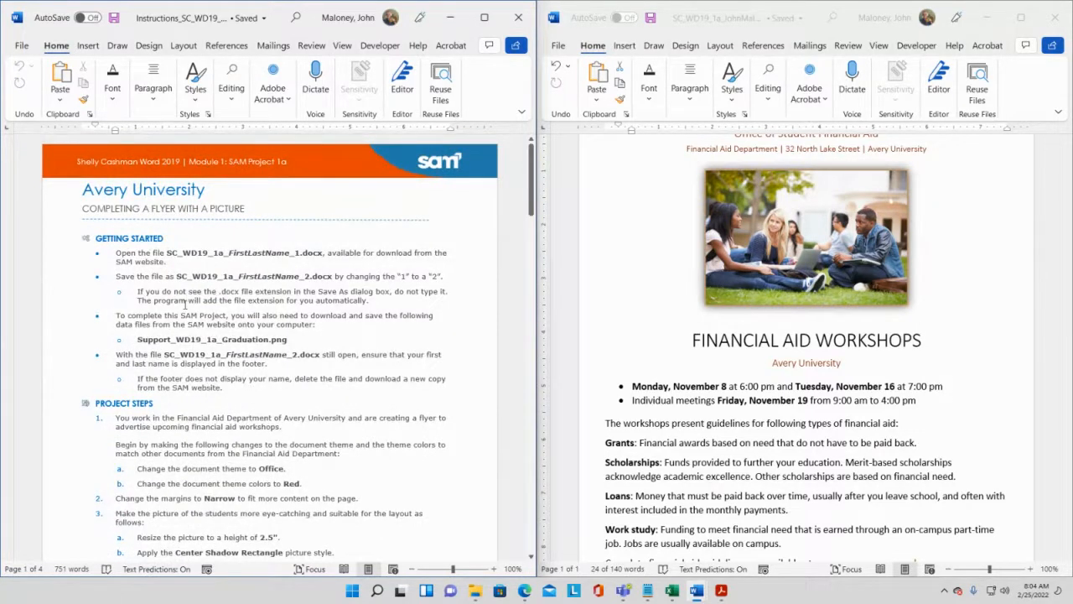
# Close the flyer document and switch to the MindTap page in Edge.
pyautogui.click(656, 20)
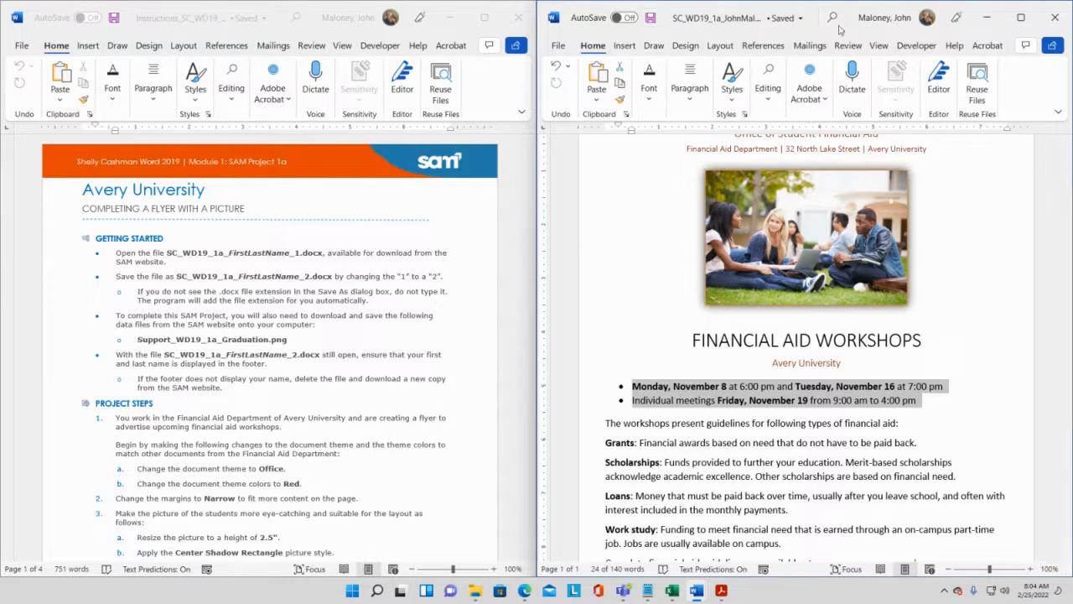
pyautogui.click(1056, 25)
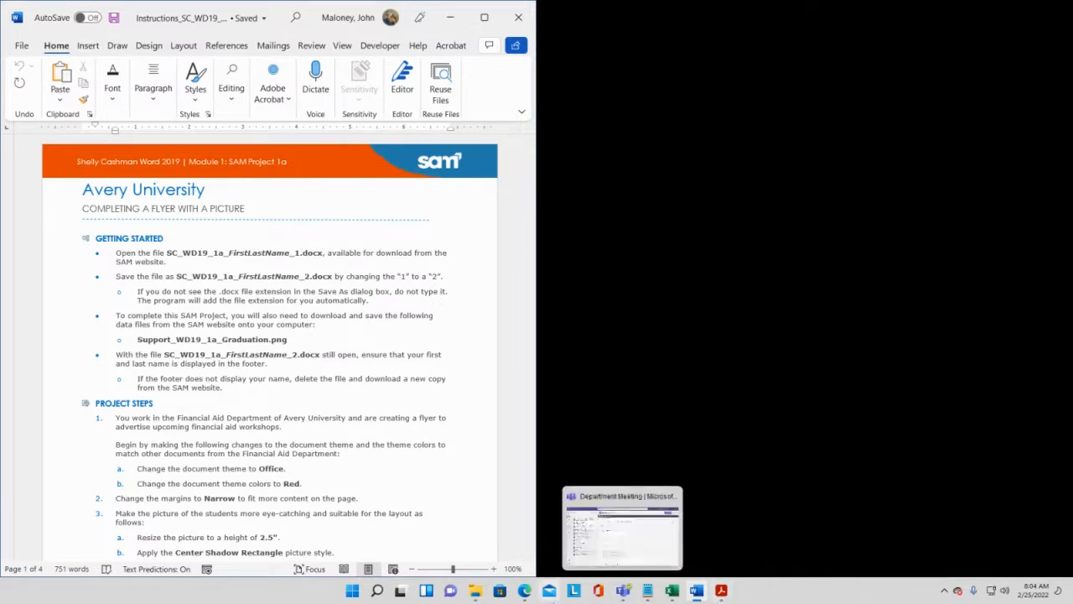
pyautogui.click(525, 592)
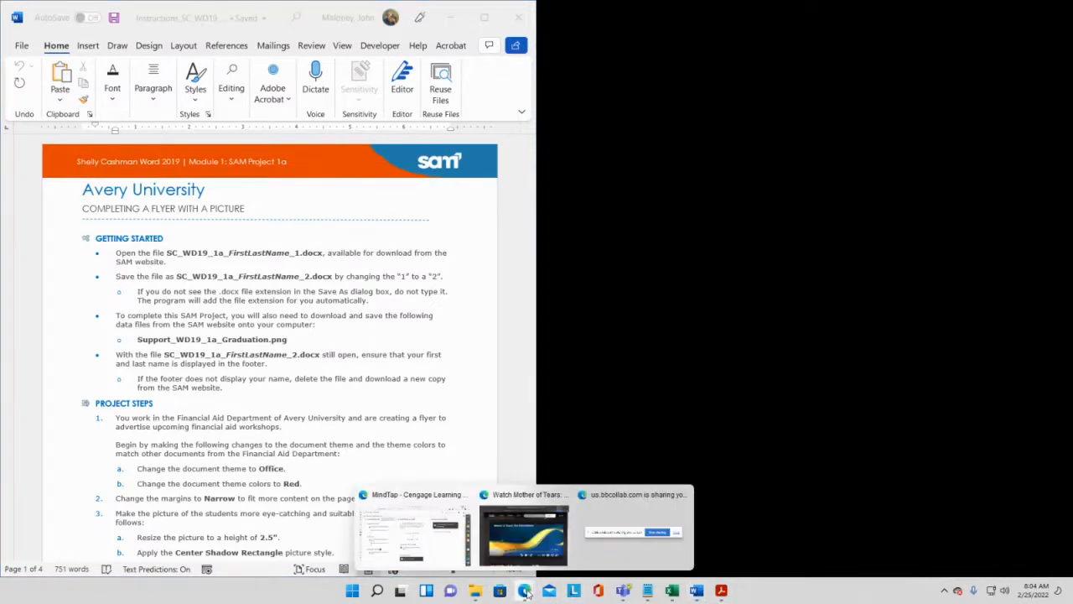
pyautogui.click(427, 524)
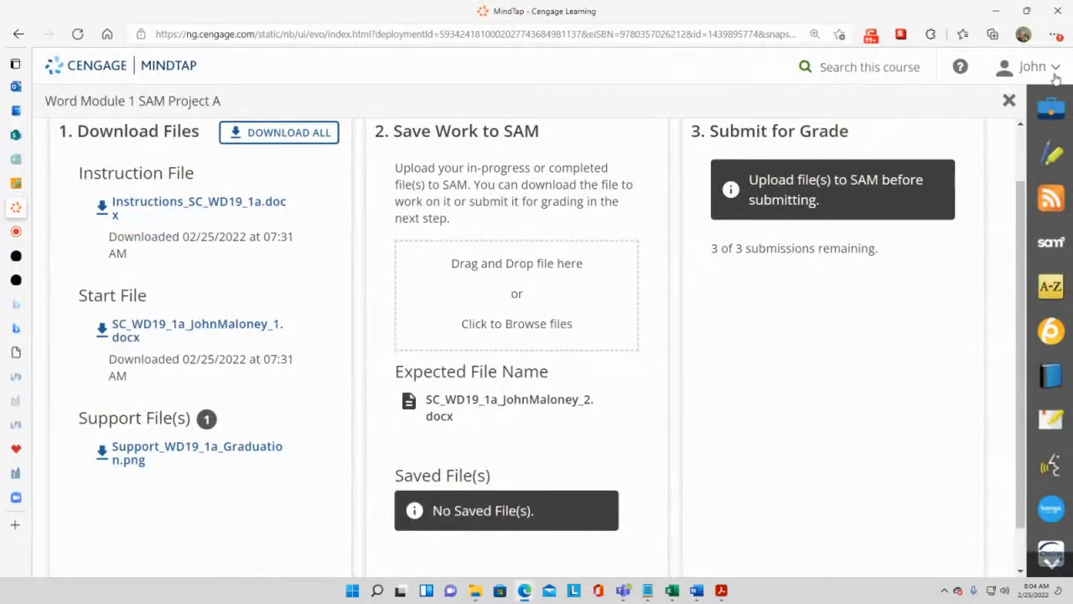
# Close and relaunch the Word Module 1 SAM Project A assignment, and check the number of submissions remaining.
pyautogui.click(1009, 100)
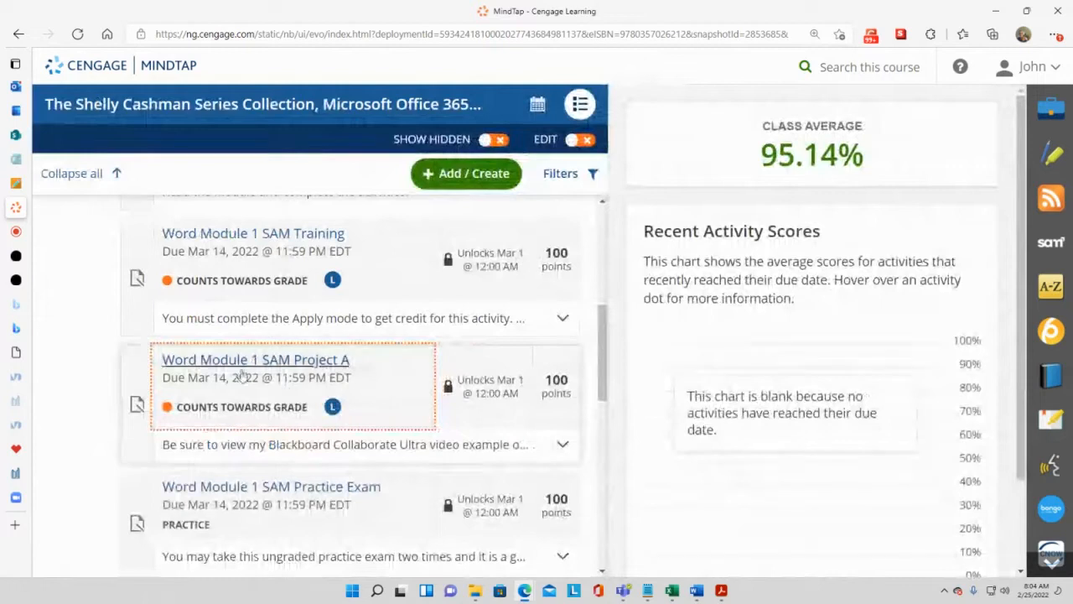
pyautogui.click(246, 360)
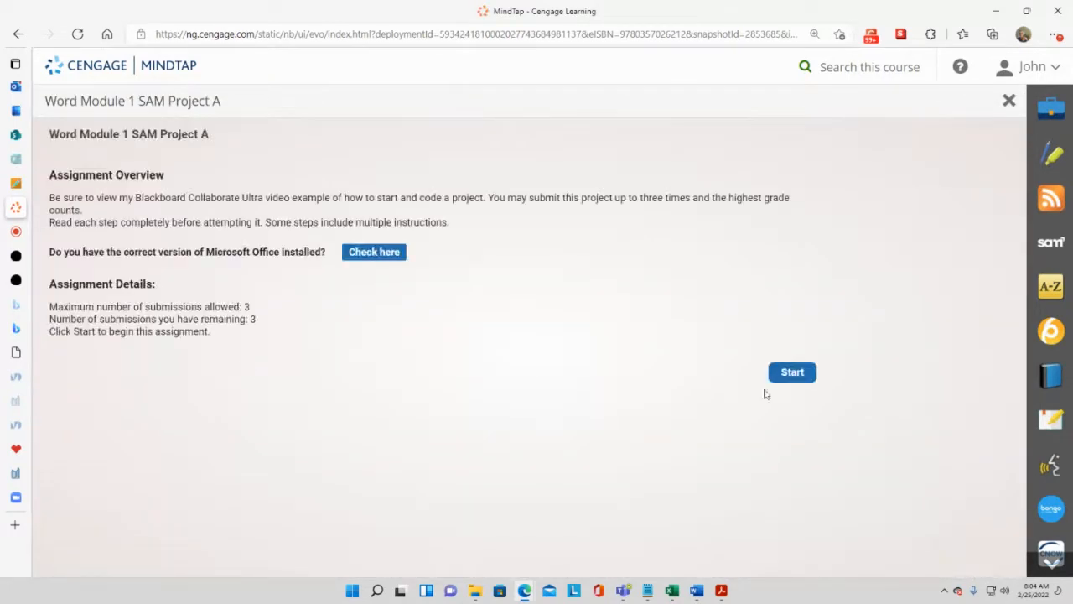
pyautogui.click(812, 377)
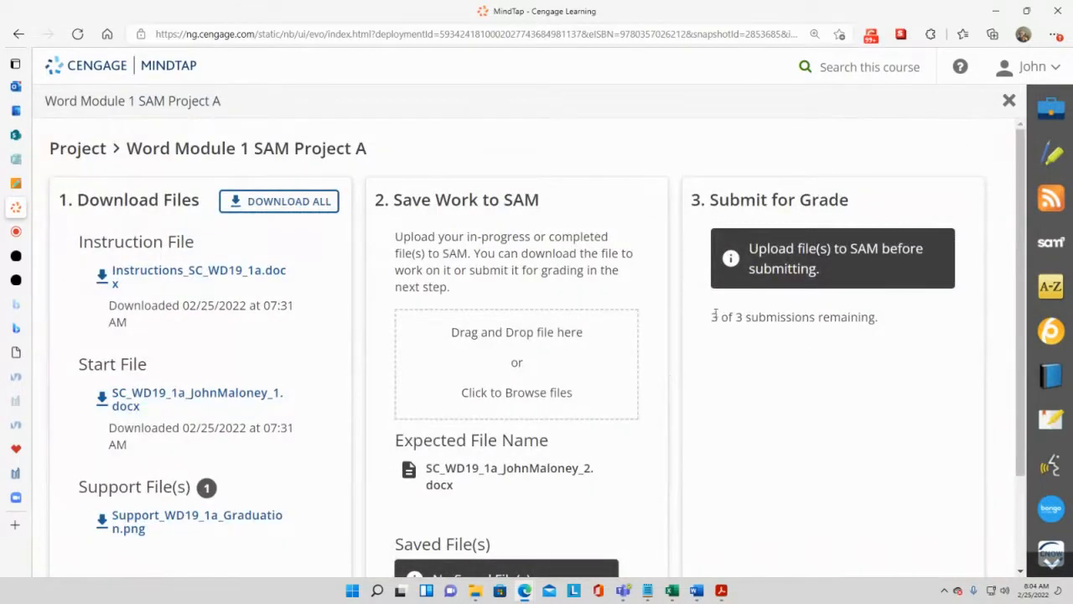
pyautogui.moveTo(712, 316); pyautogui.dragTo(885, 321)
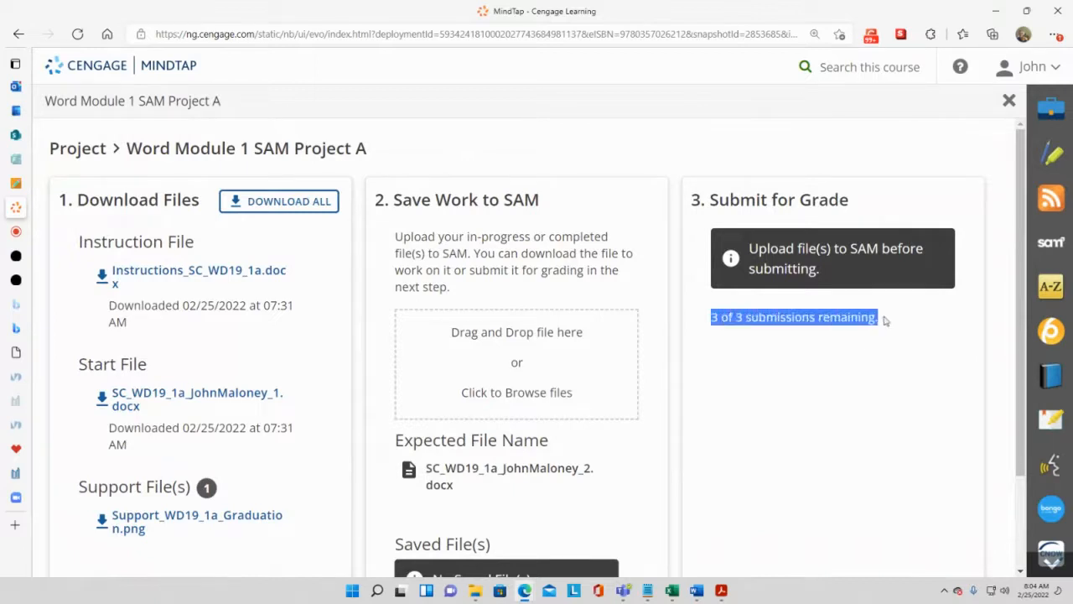
pyautogui.click(873, 377)
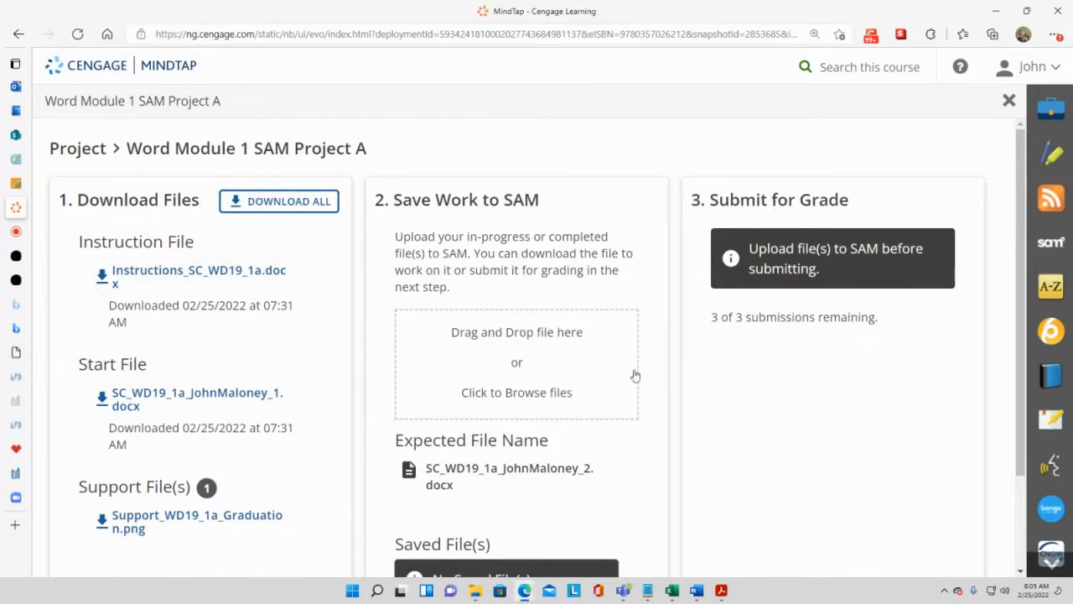
# Upload the saved flyer document, the SC_WD19_1a file ending in _2, from Downloads to the Save Work to SAM section.
pyautogui.scroll(-1, 509, 201)
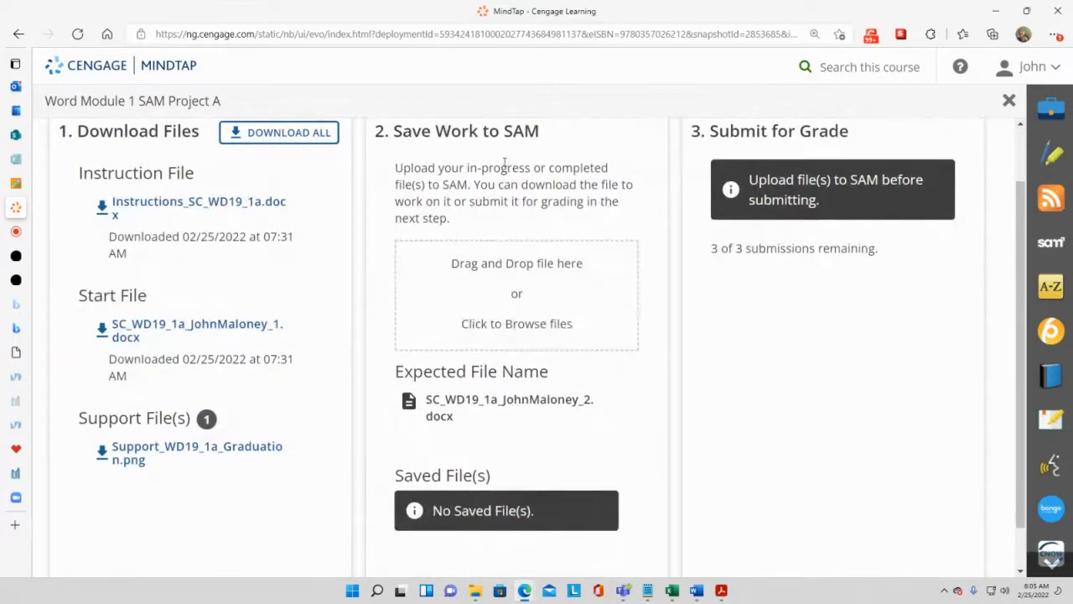
pyautogui.scroll(-1, 504, 162)
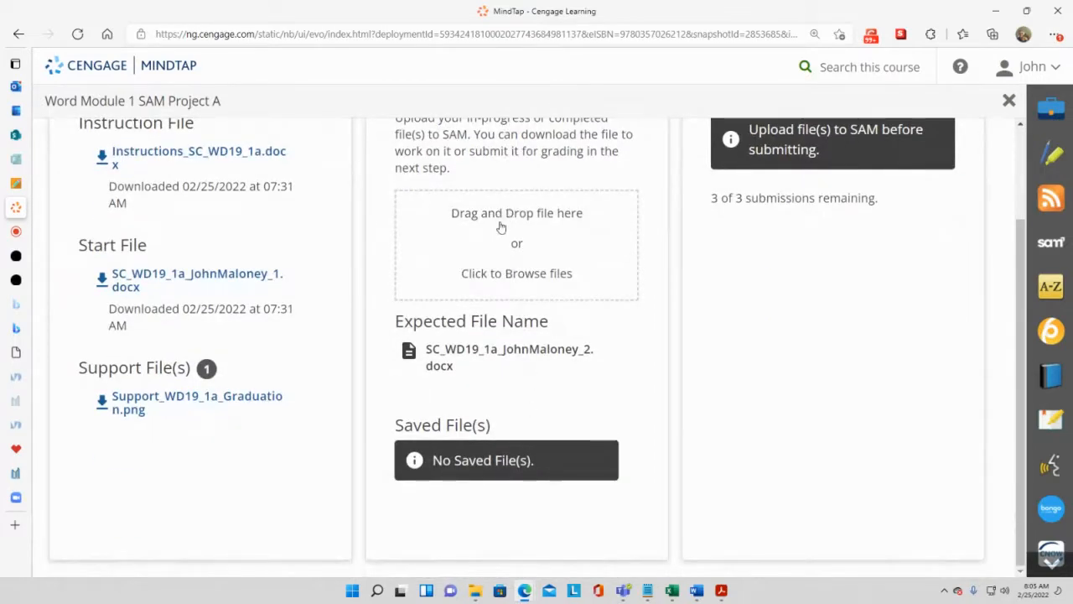
pyautogui.click(507, 281)
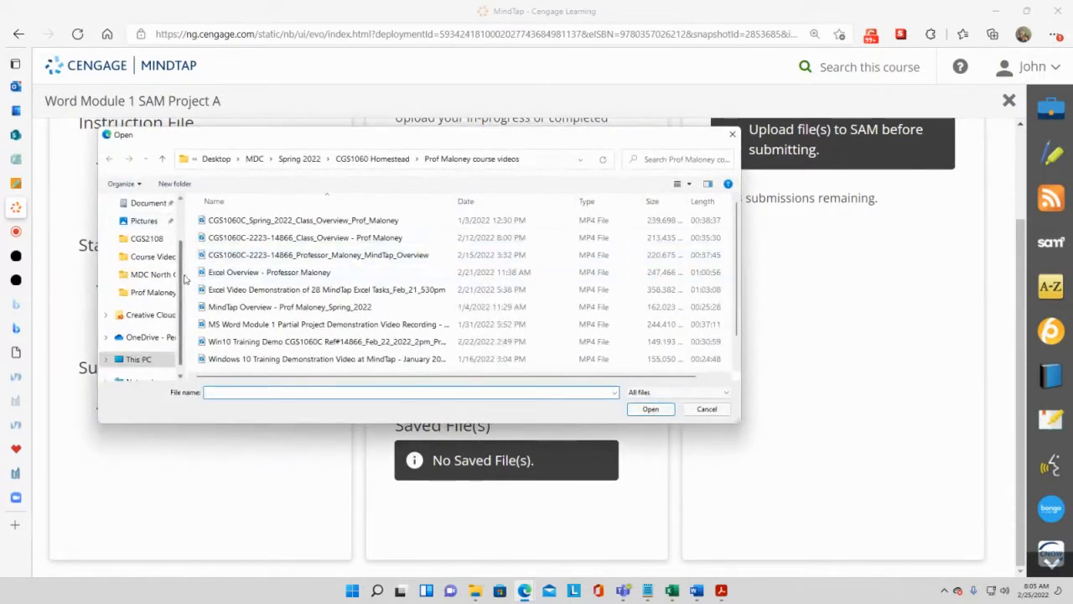
pyautogui.scroll(2, 168, 281)
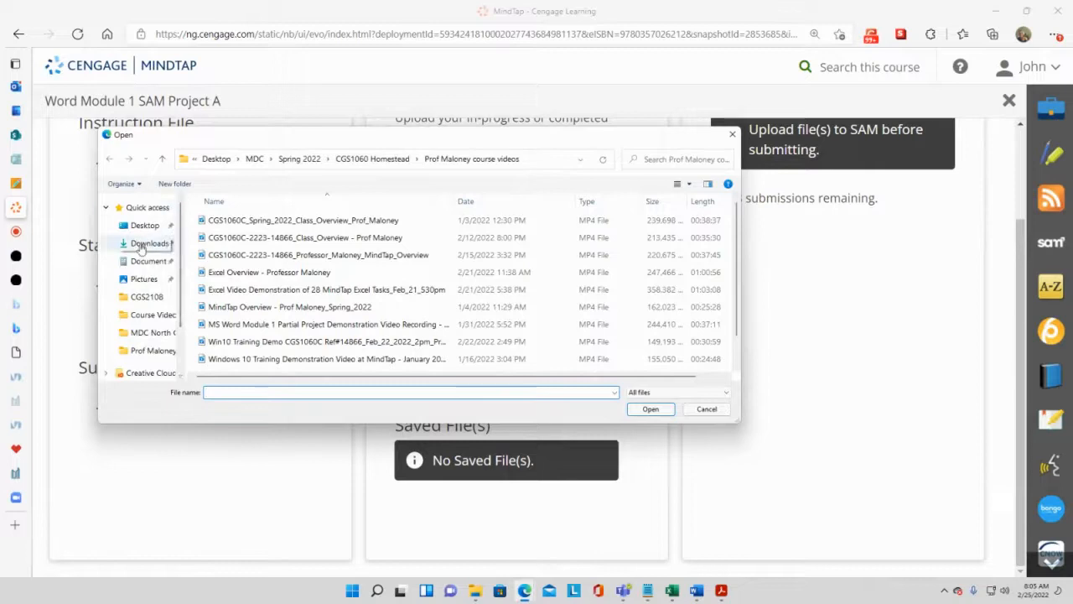
pyautogui.click(142, 243)
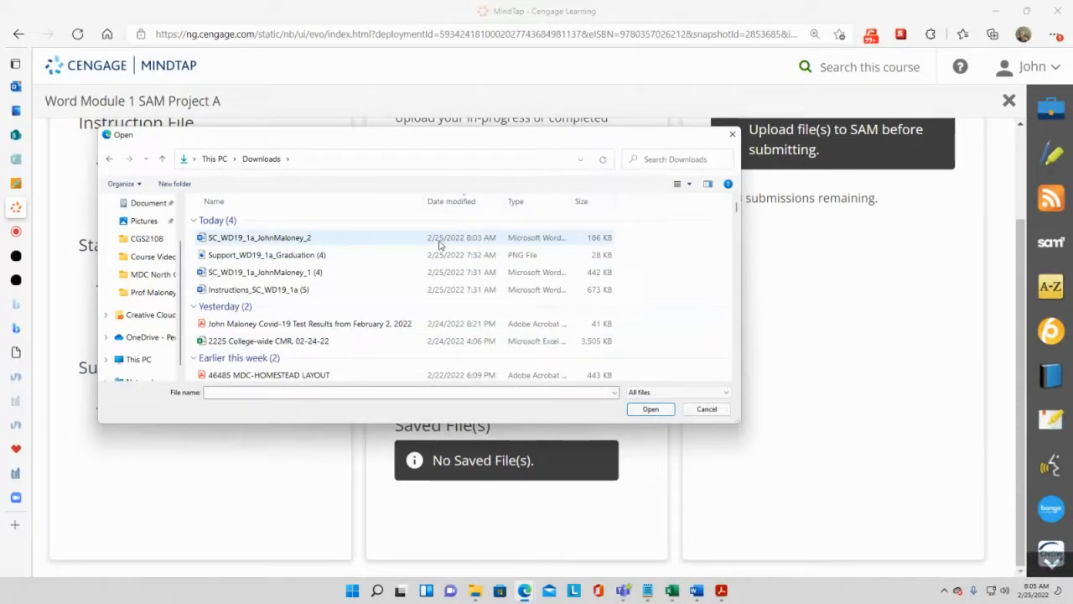
pyautogui.click(308, 238)
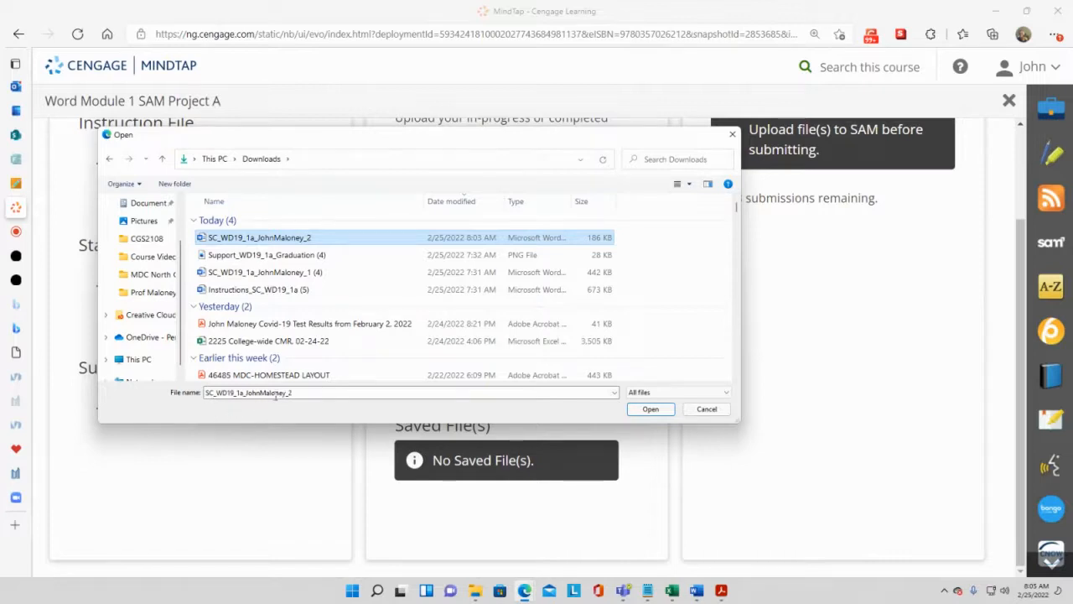
pyautogui.click(653, 409)
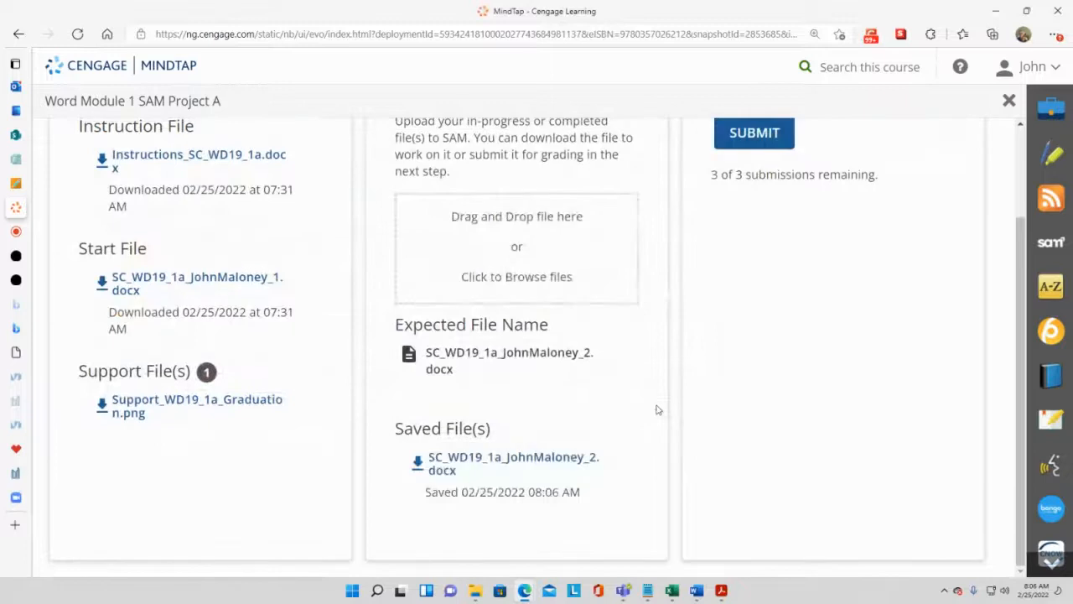
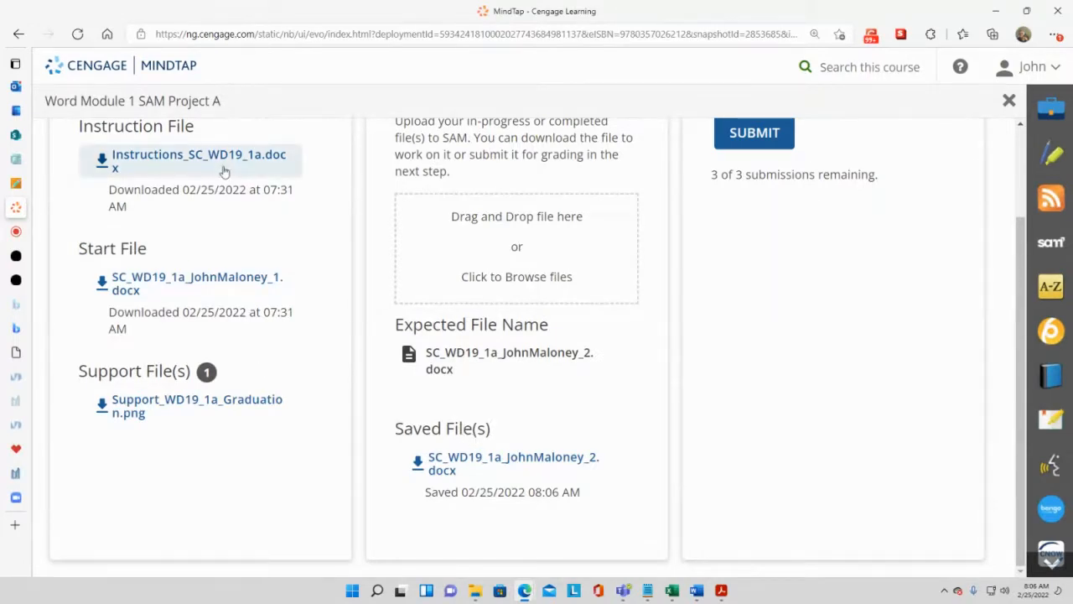
# Submit the uploaded flyer for grading and check the number of submissions remaining.
pyautogui.click(761, 131)
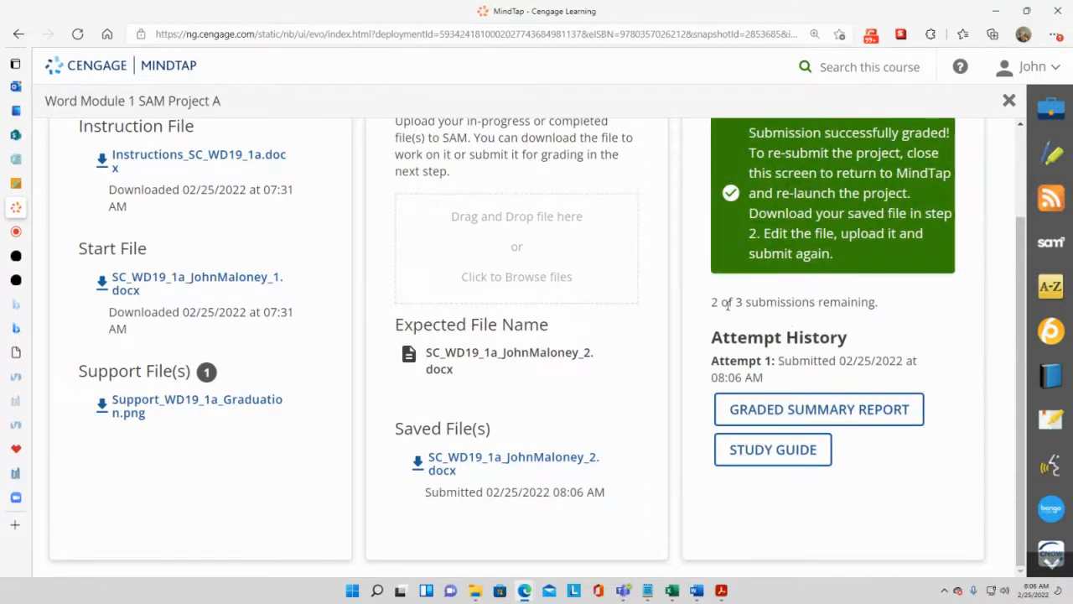
pyautogui.moveTo(712, 302); pyautogui.dragTo(881, 304)
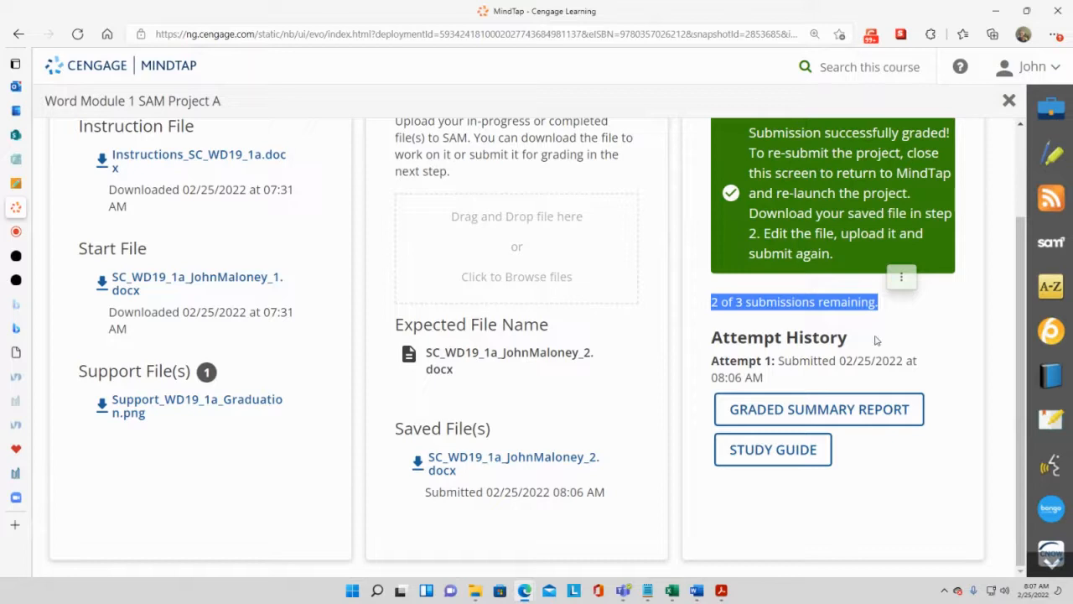
pyautogui.click(798, 379)
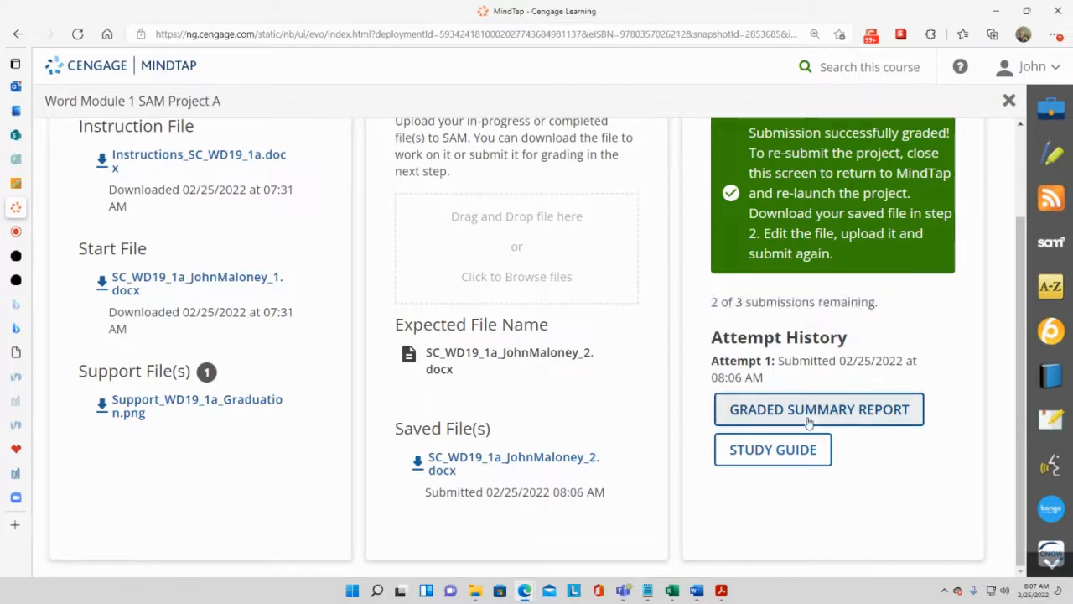
# Download and open the Graded Summary Report for Attempt 1, and examine the score and feedback for steps 1 to 15.
pyautogui.click(806, 414)
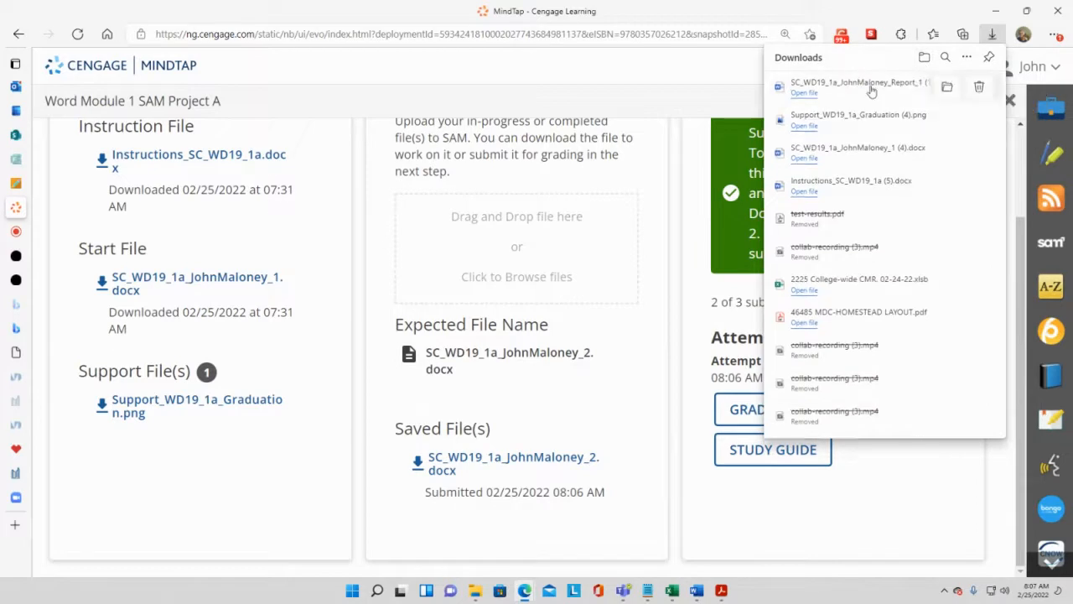
pyautogui.click(805, 93)
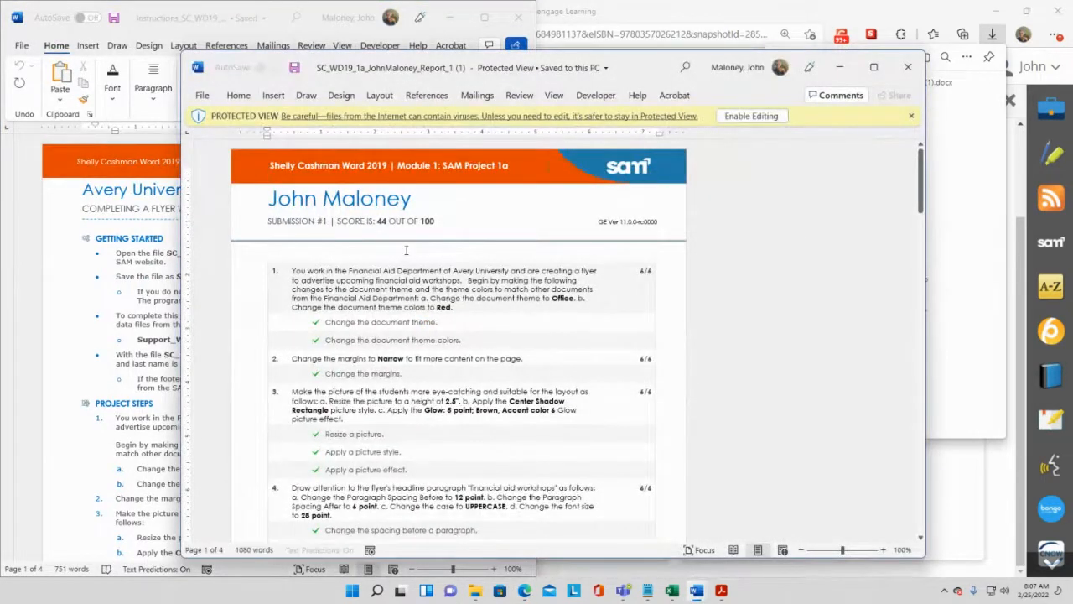
pyautogui.scroll(-3, 504, 317)
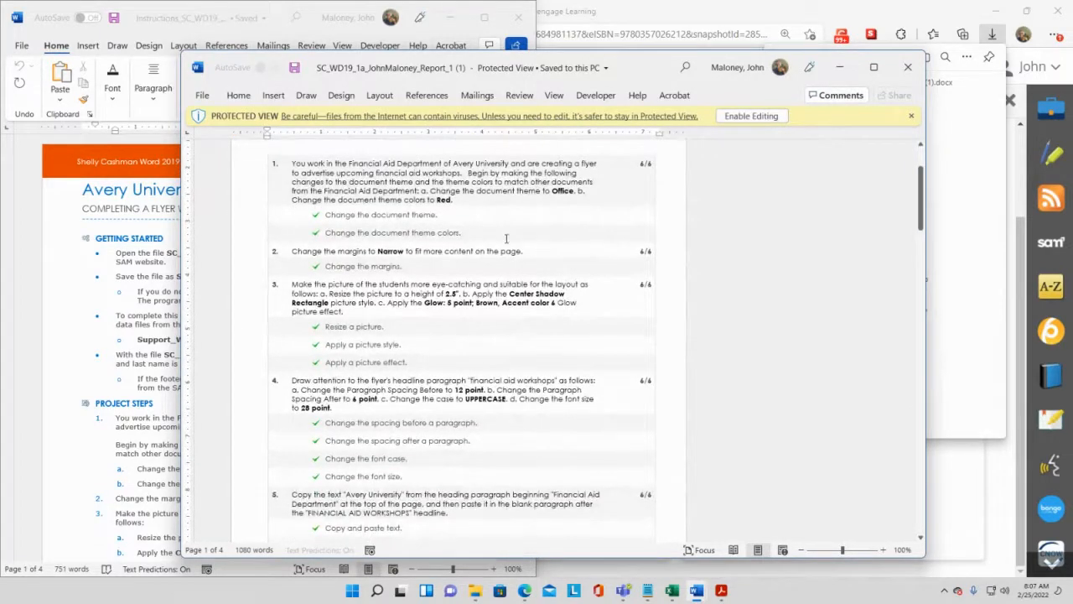
pyautogui.scroll(-1, 503, 236)
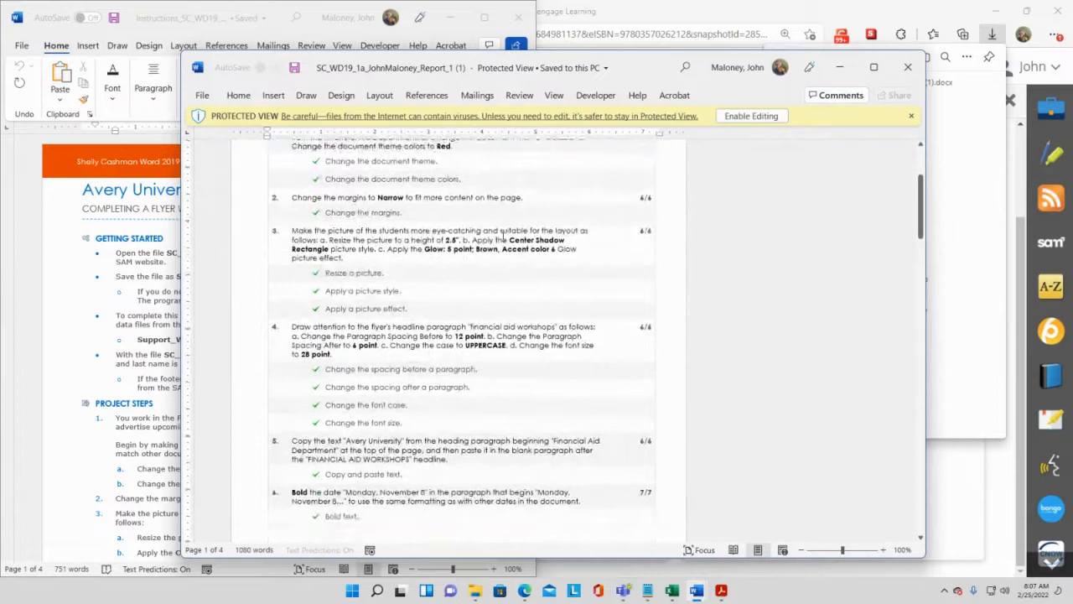
pyautogui.scroll(-5, 499, 259)
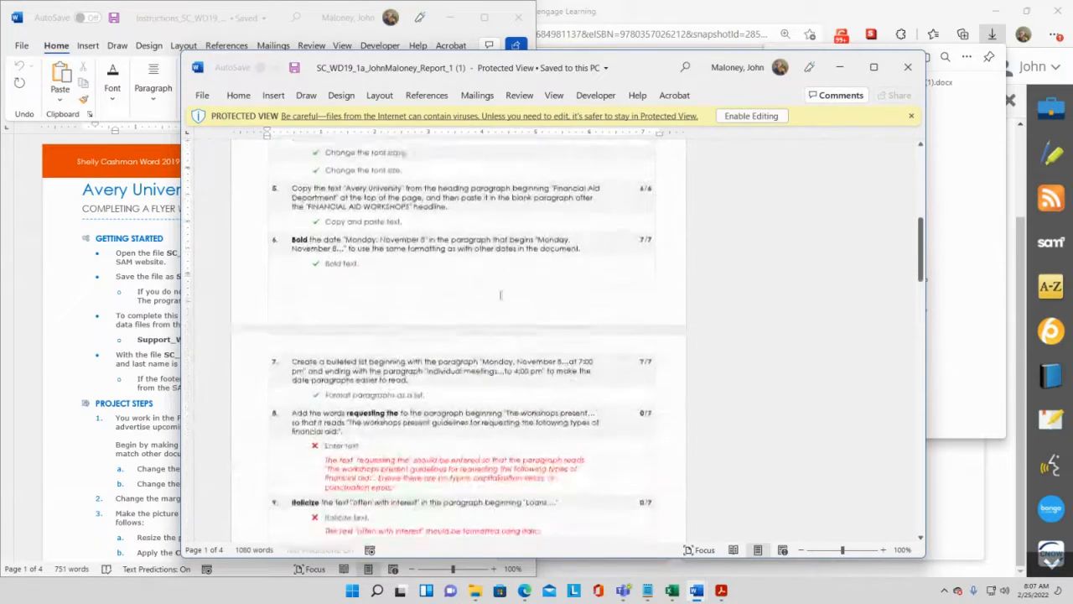
pyautogui.scroll(-1, 358, 362)
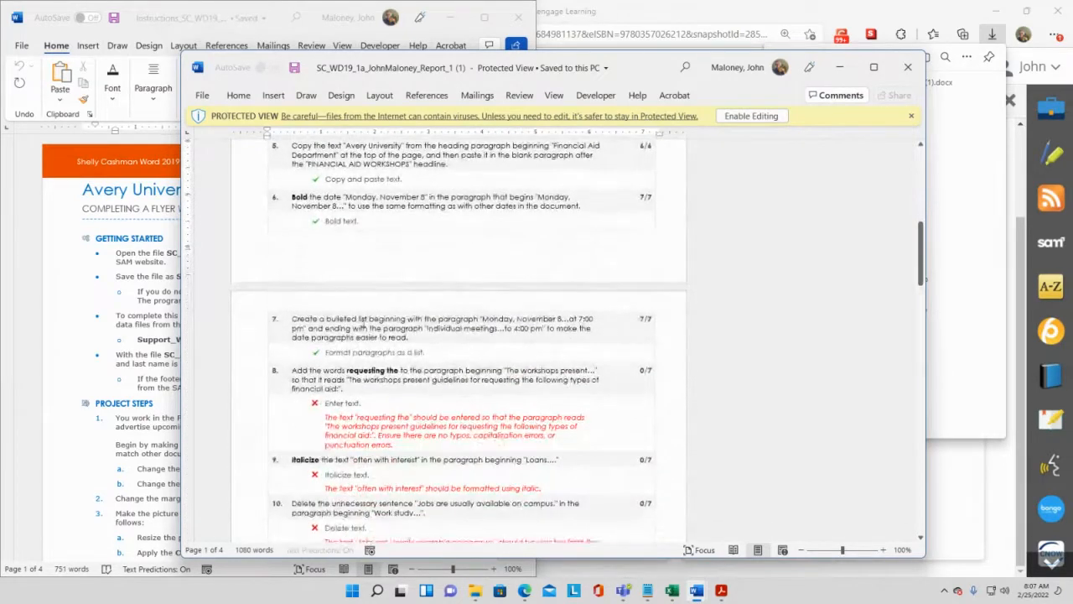
pyautogui.scroll(-1, 362, 321)
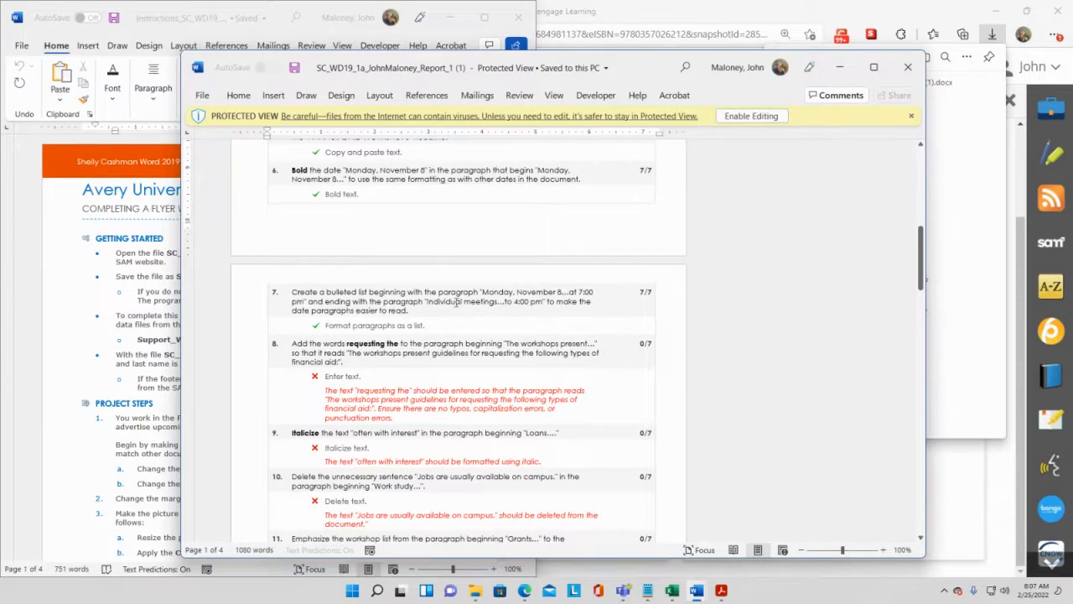
pyautogui.scroll(-6, 445, 362)
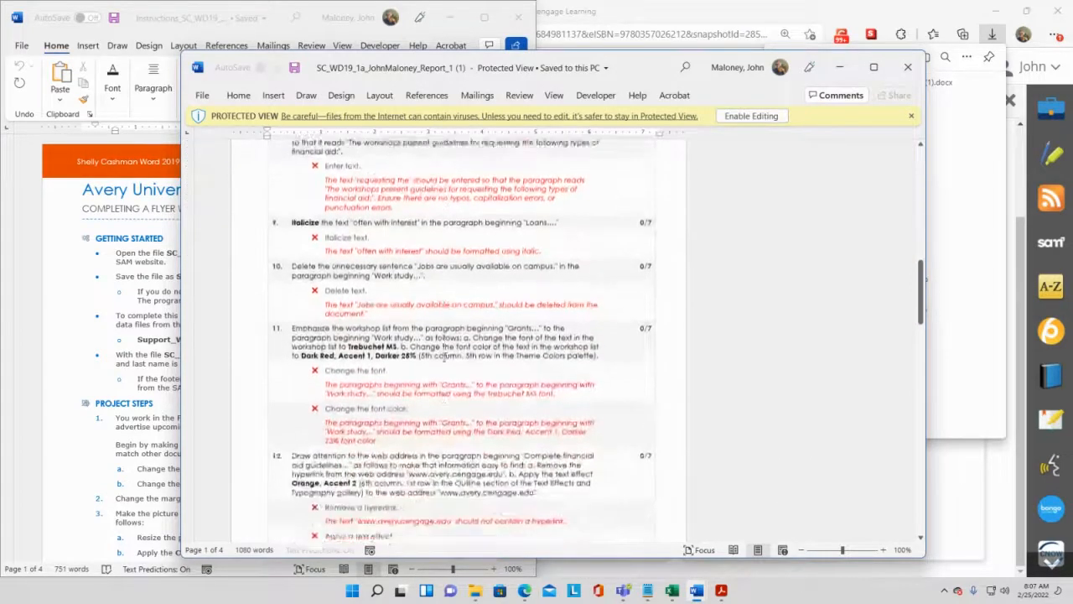
pyautogui.scroll(-6, 444, 356)
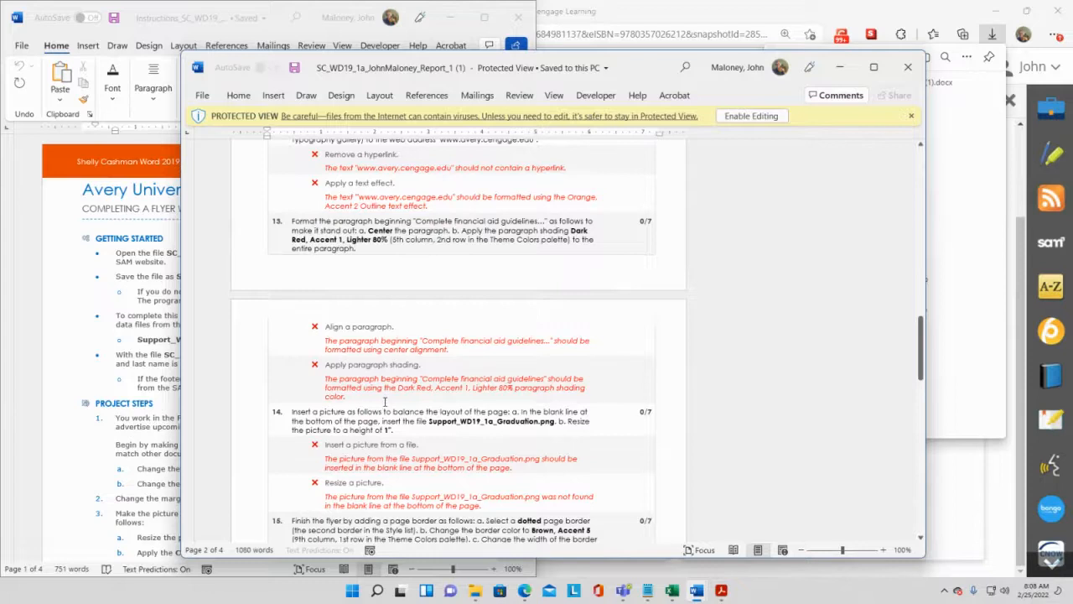
# Go back through the graded report's feedback from step 14 to the overall score at the beginning.
pyautogui.scroll(2, 428, 385)
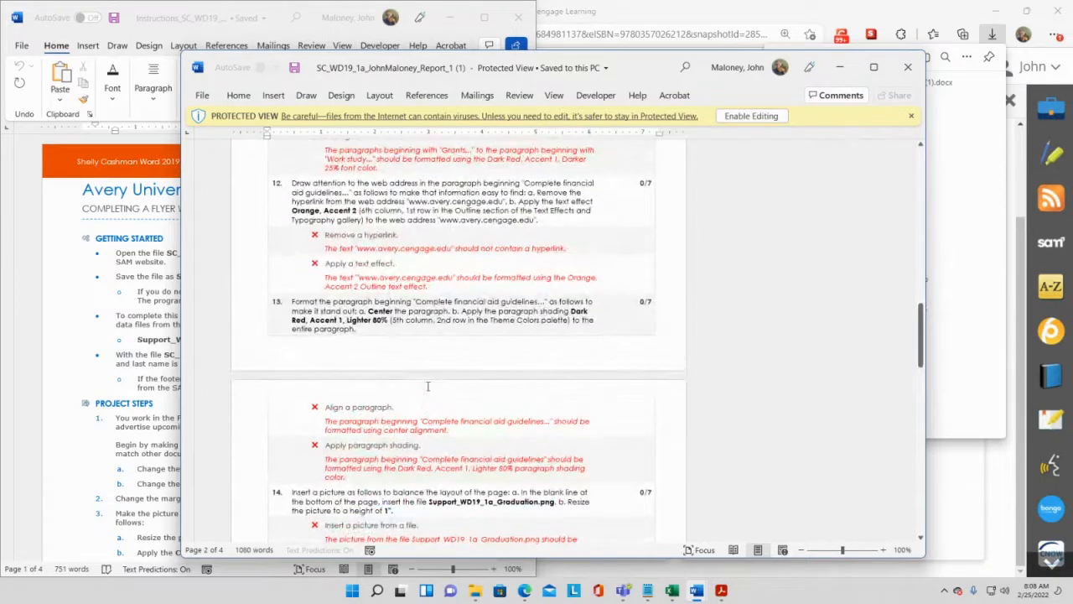
pyautogui.scroll(6, 536, 365)
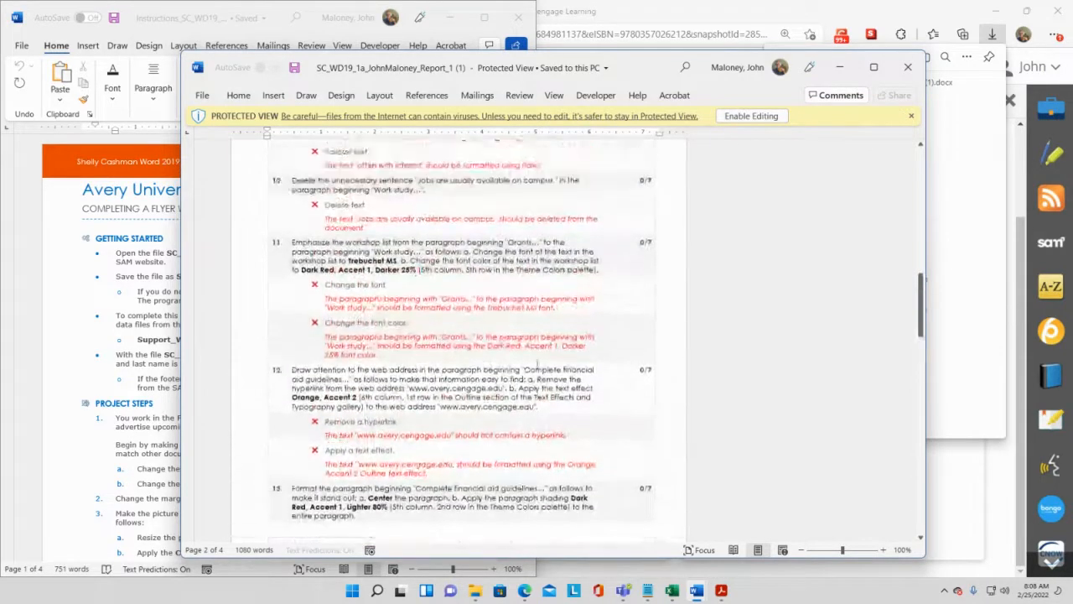
pyautogui.scroll(2, 452, 317)
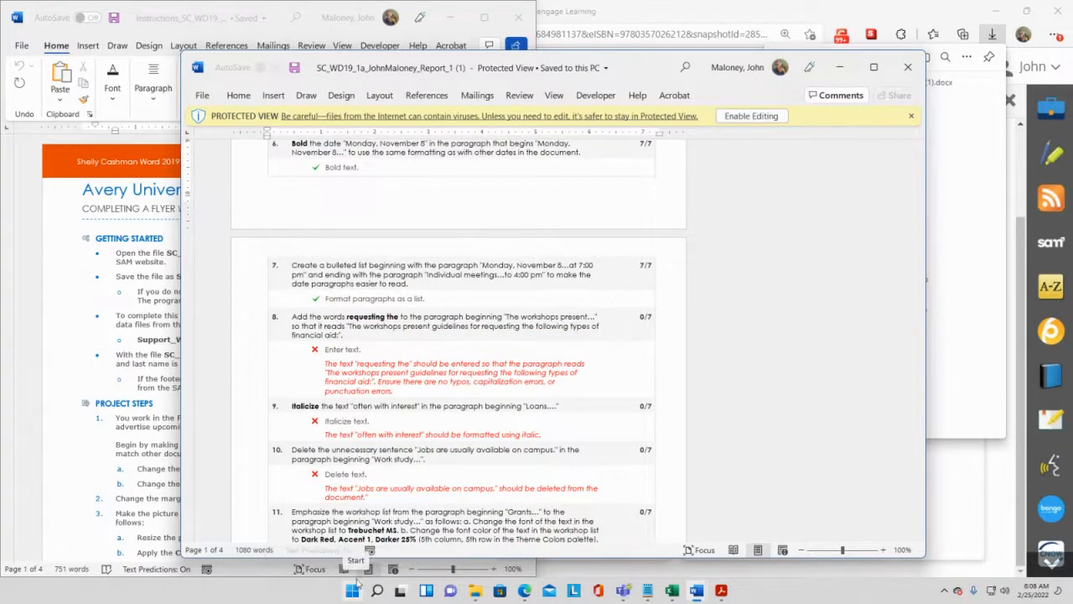
pyautogui.scroll(15, 214, 472)
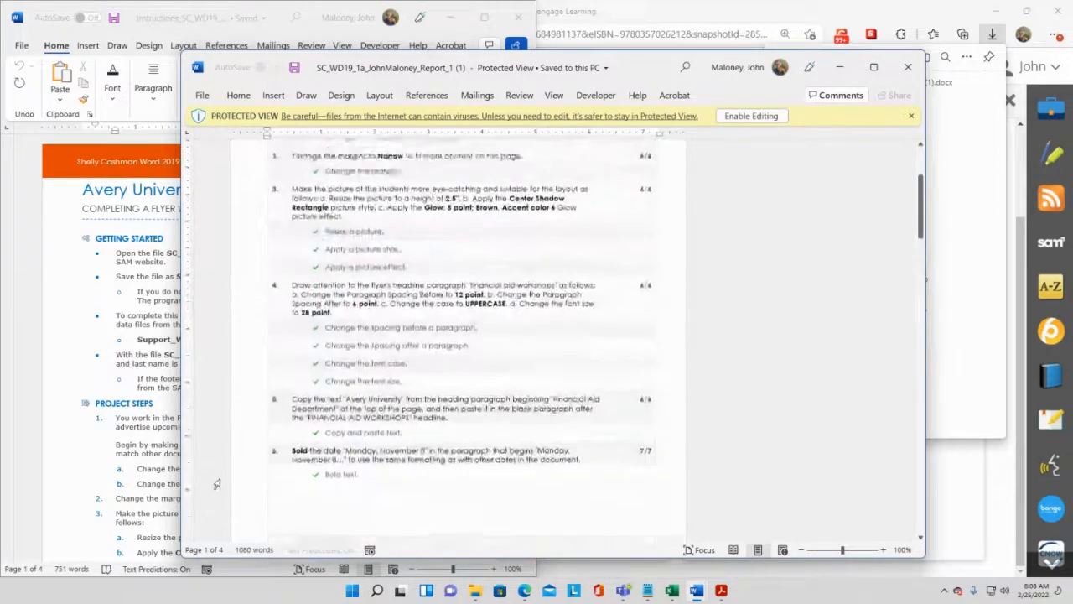
pyautogui.scroll(5, 214, 472)
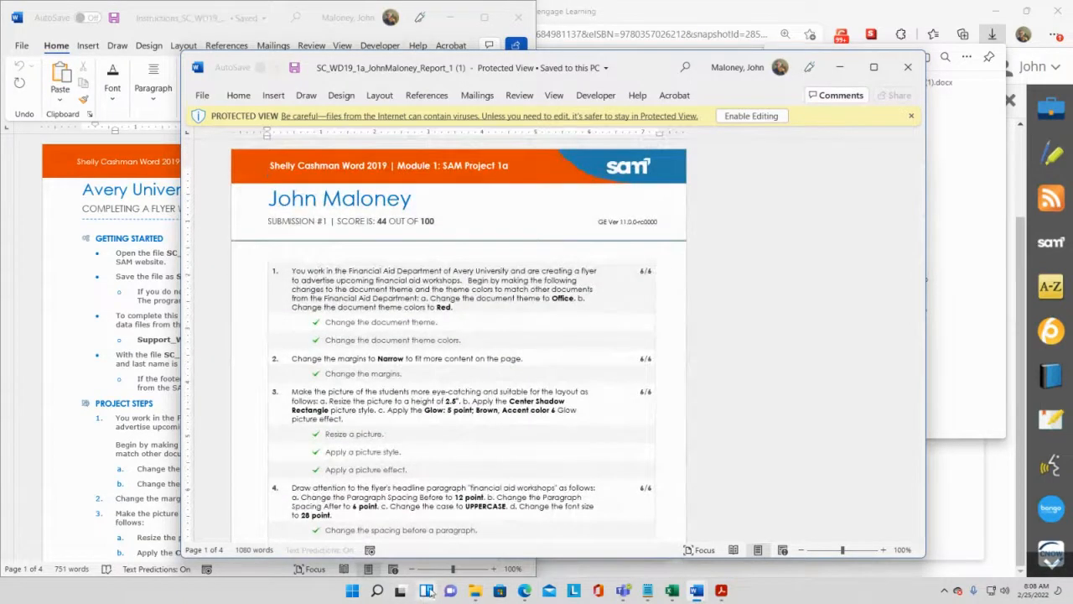
# Open the saved flyer, the SC_WD19_1a file ending in _2, from the Downloads folder, look through its content, and minimize it.
pyautogui.click(473, 593)
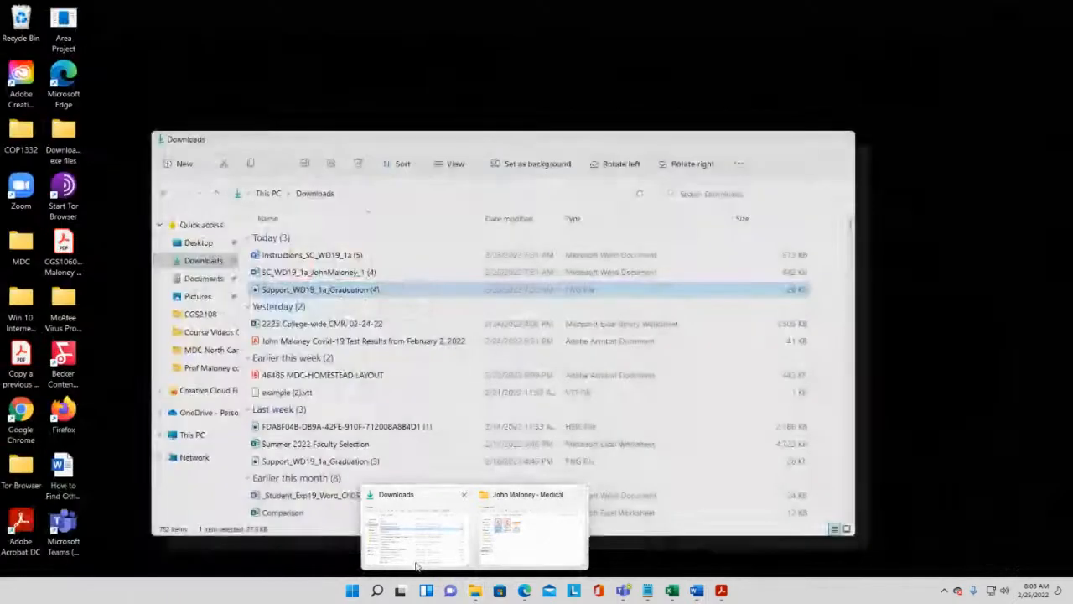
pyautogui.click(413, 527)
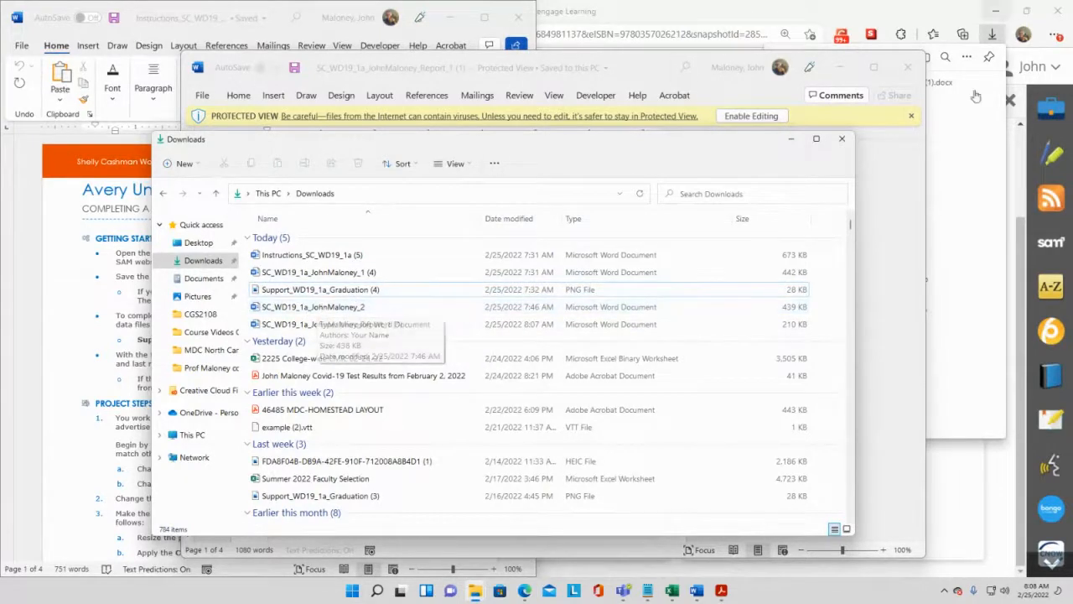
pyautogui.doubleClick(327, 315)
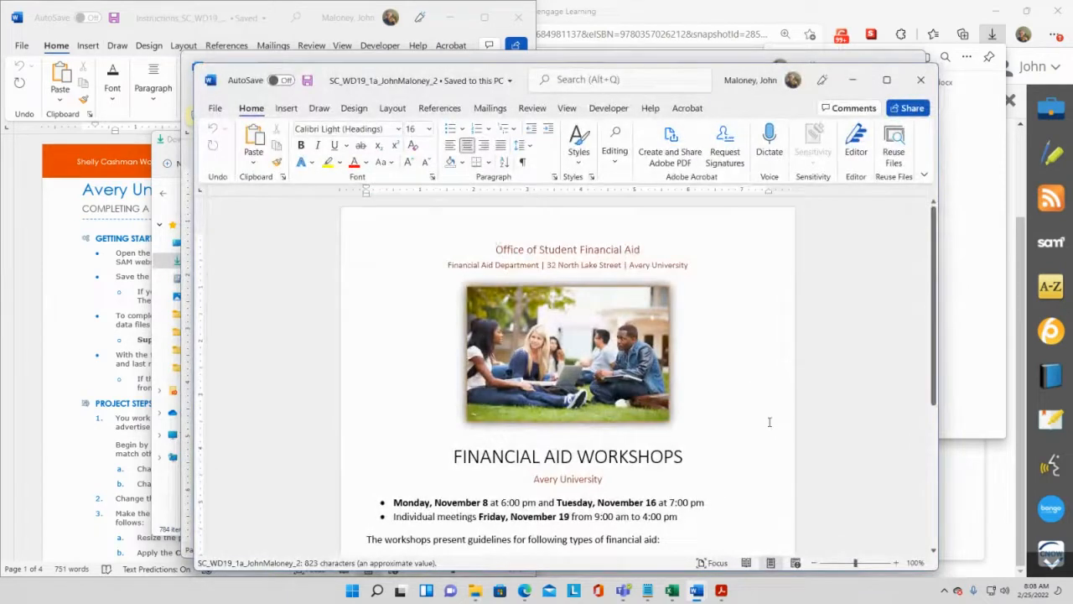
pyautogui.scroll(-5, 769, 422)
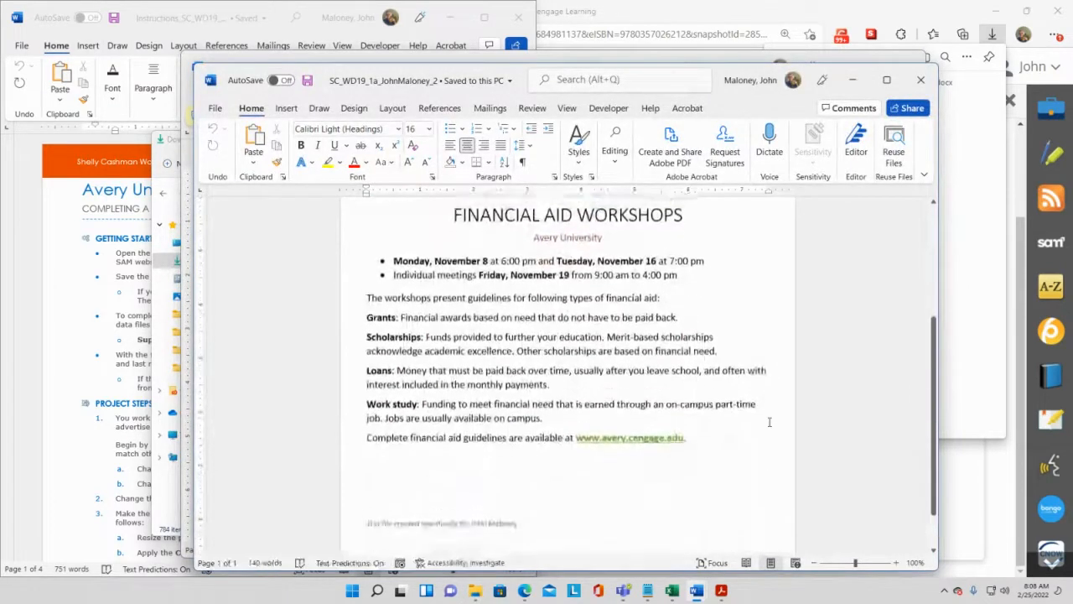
pyautogui.scroll(5, 769, 422)
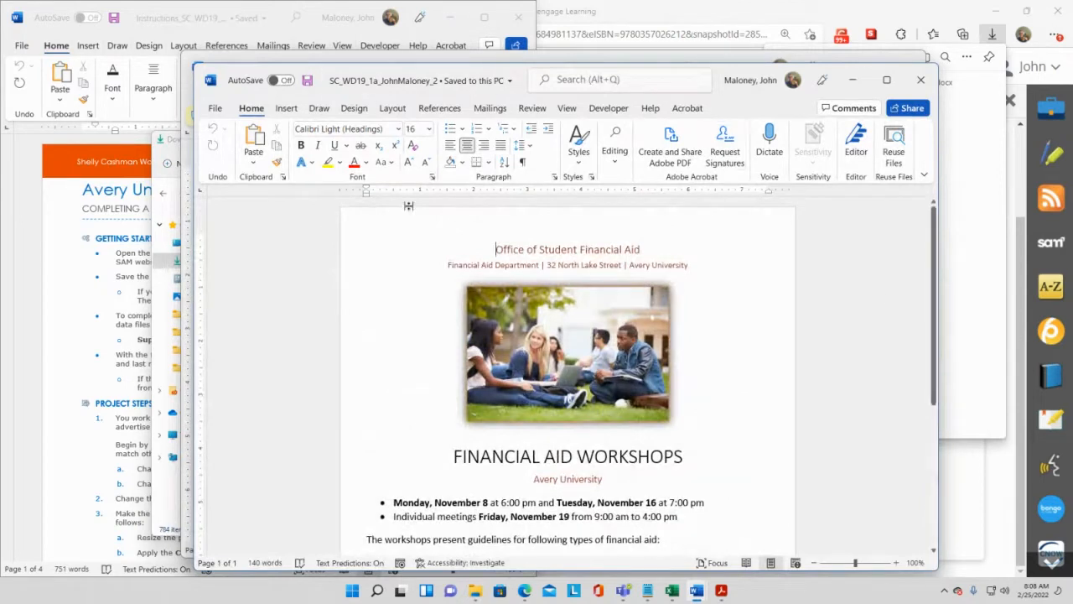
pyautogui.click(855, 81)
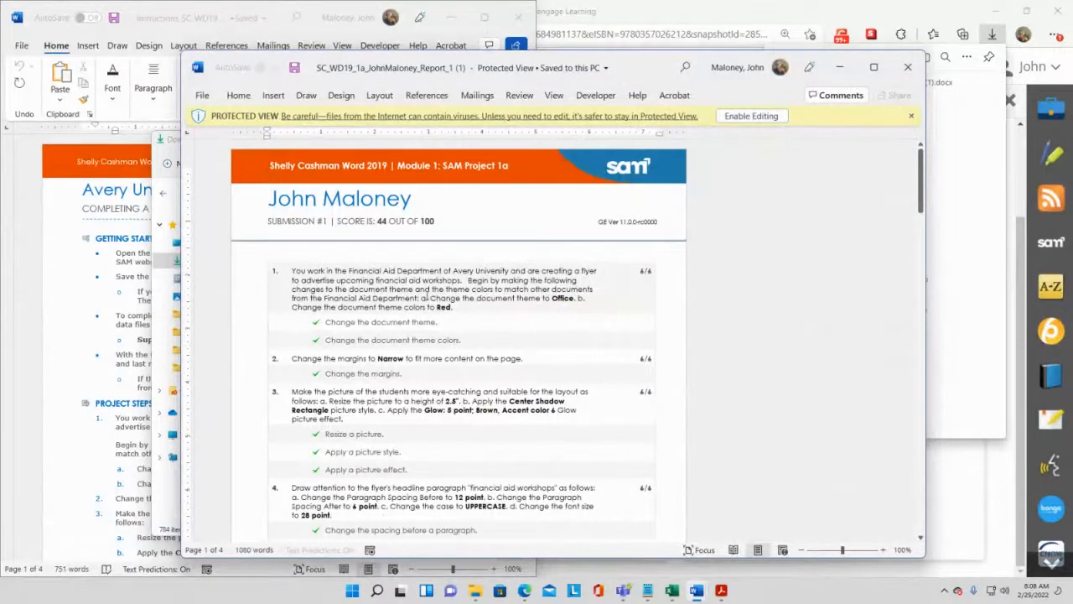
# Examine the graded report's feedback for steps 1 to 6, from the theme change to the bolded date.
pyautogui.scroll(-1, 419, 298)
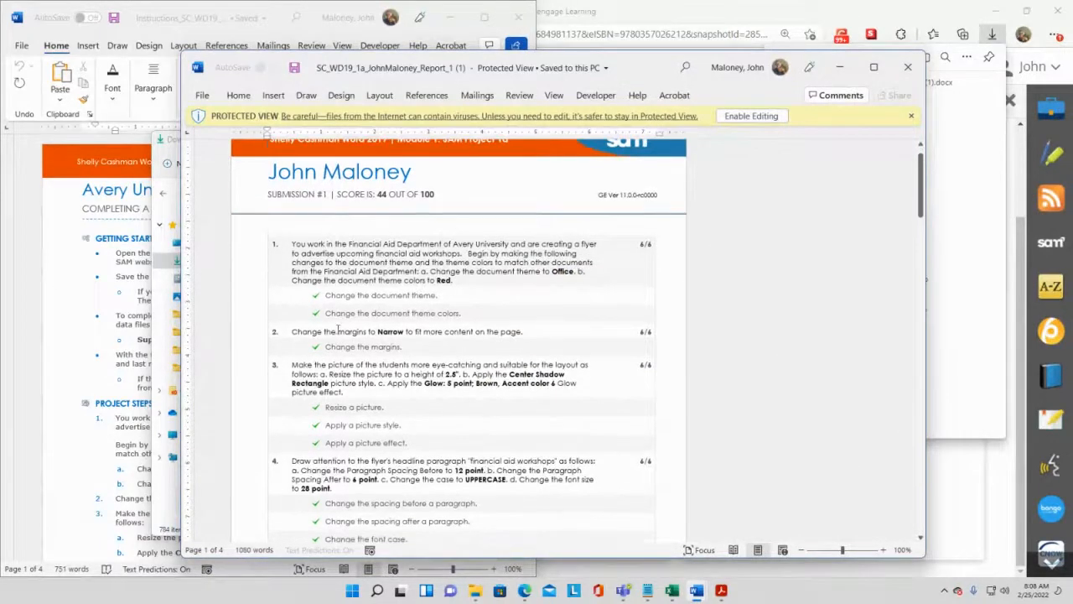
pyautogui.scroll(-1, 334, 334)
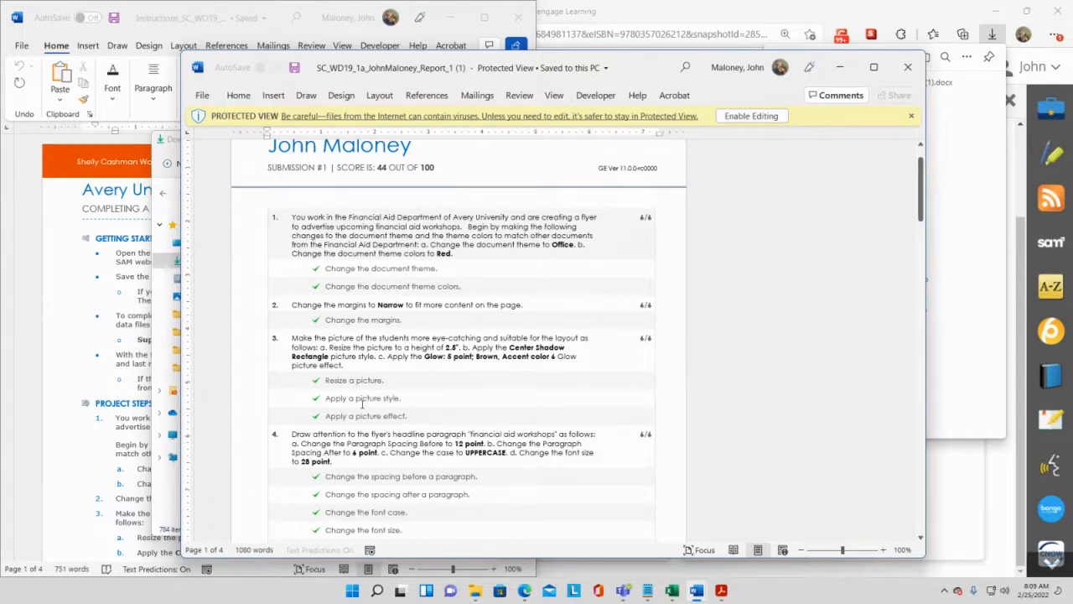
pyautogui.scroll(-3, 366, 401)
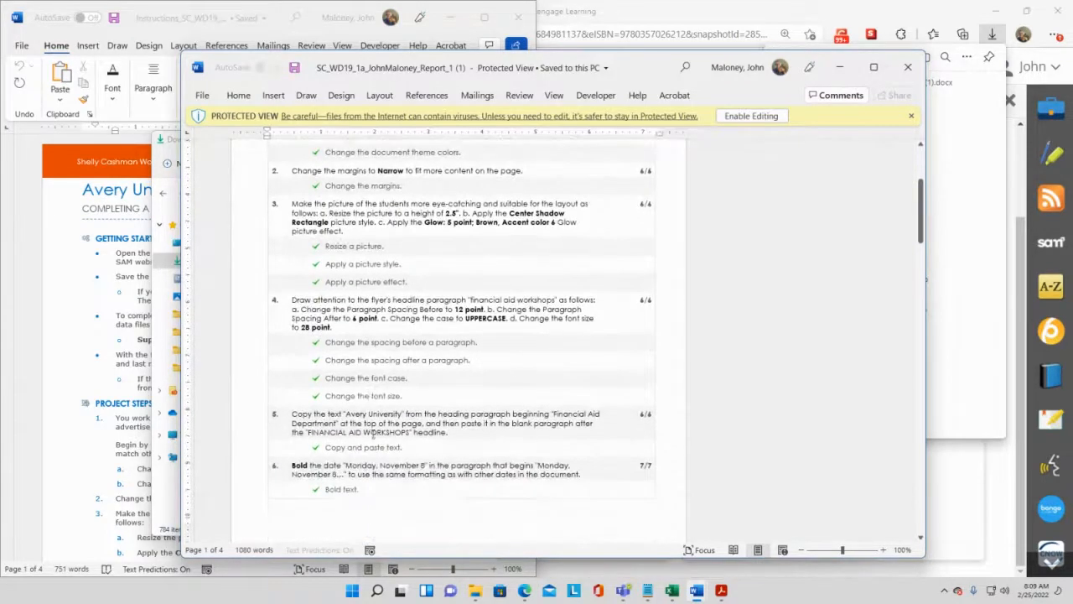
pyautogui.scroll(-3, 371, 437)
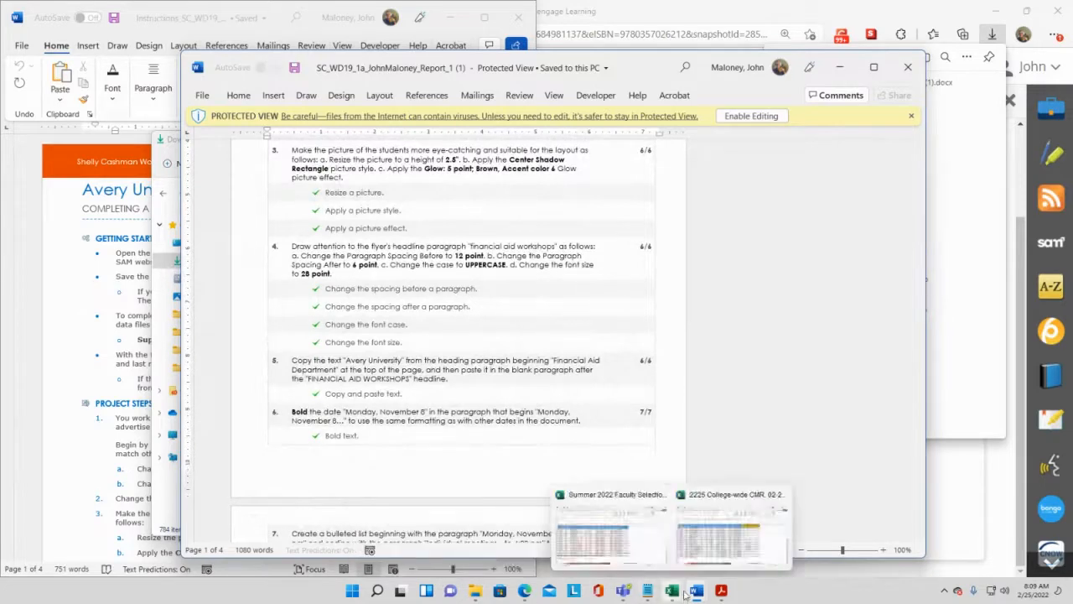
# Switch to the flyer, check its bulleted dates and workshop paragraphs against the report, and minimize it.
pyautogui.moveTo(695, 596)
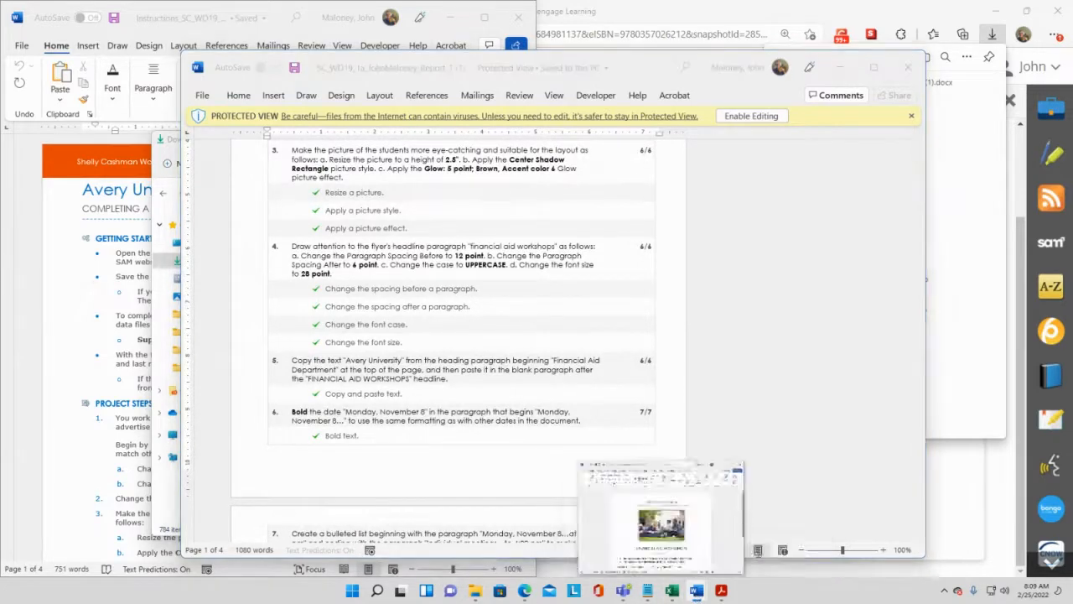
pyautogui.click(778, 527)
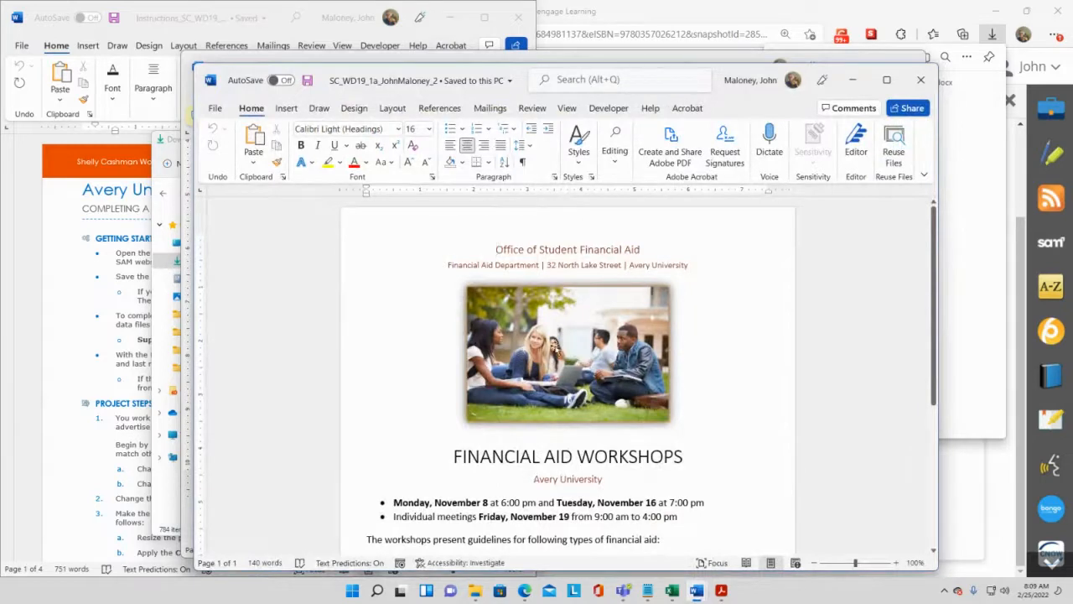
pyautogui.scroll(-5, 566, 343)
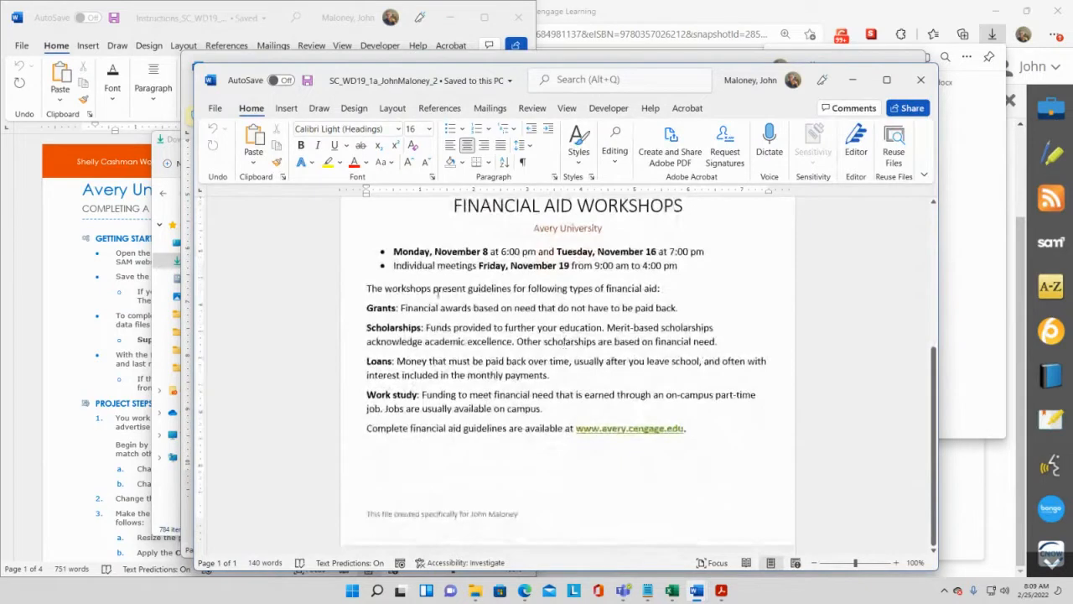
pyautogui.scroll(1, 436, 292)
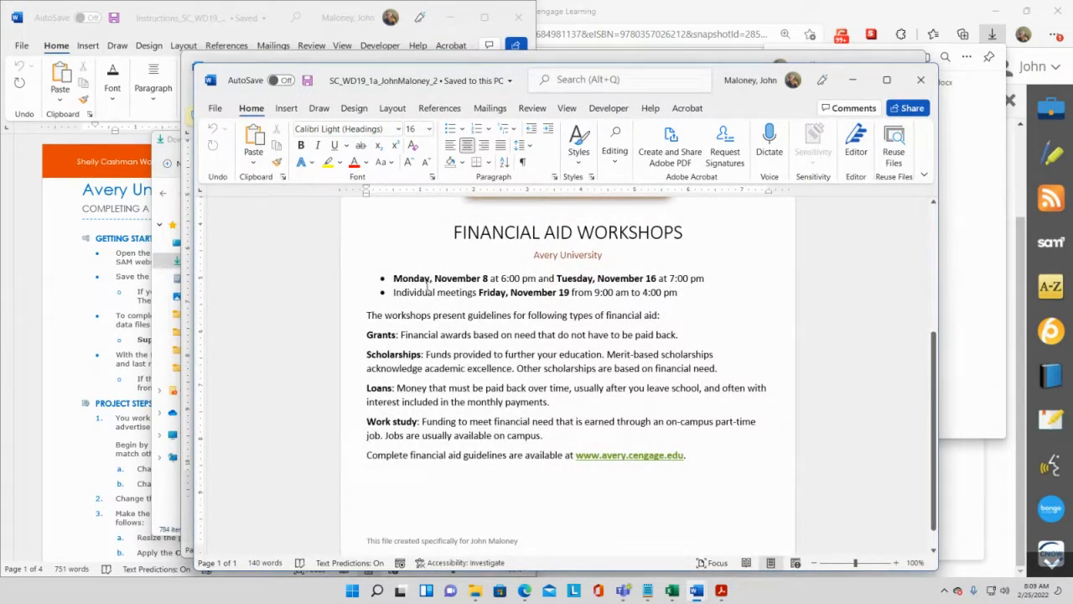
pyautogui.click(857, 82)
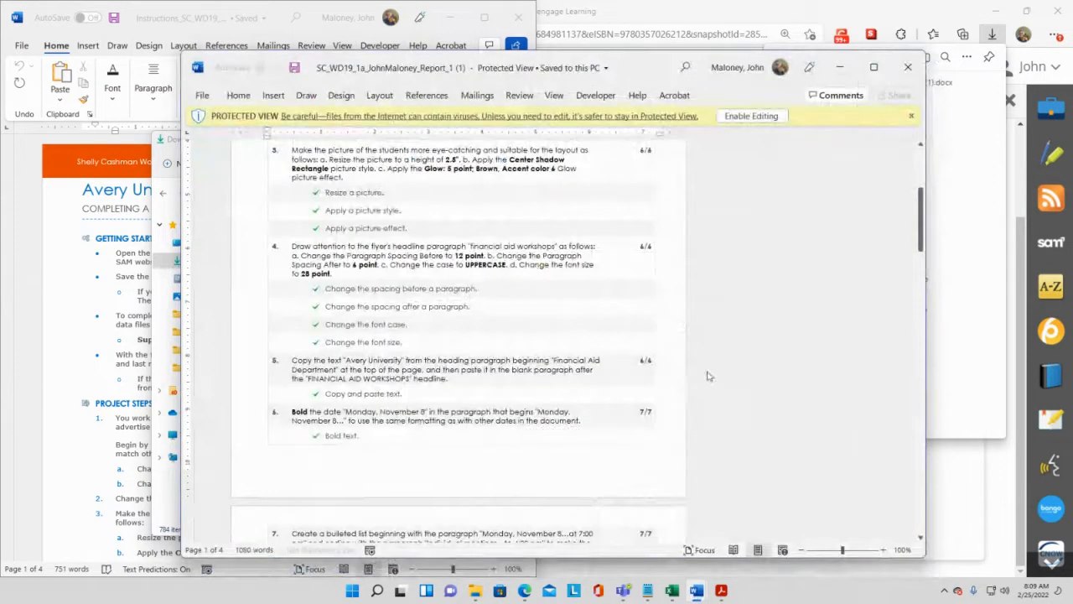
# Close the flyer document and minimize the graded report, Downloads folder and instructions windows to get back to MindTap.
pyautogui.moveTo(696, 590)
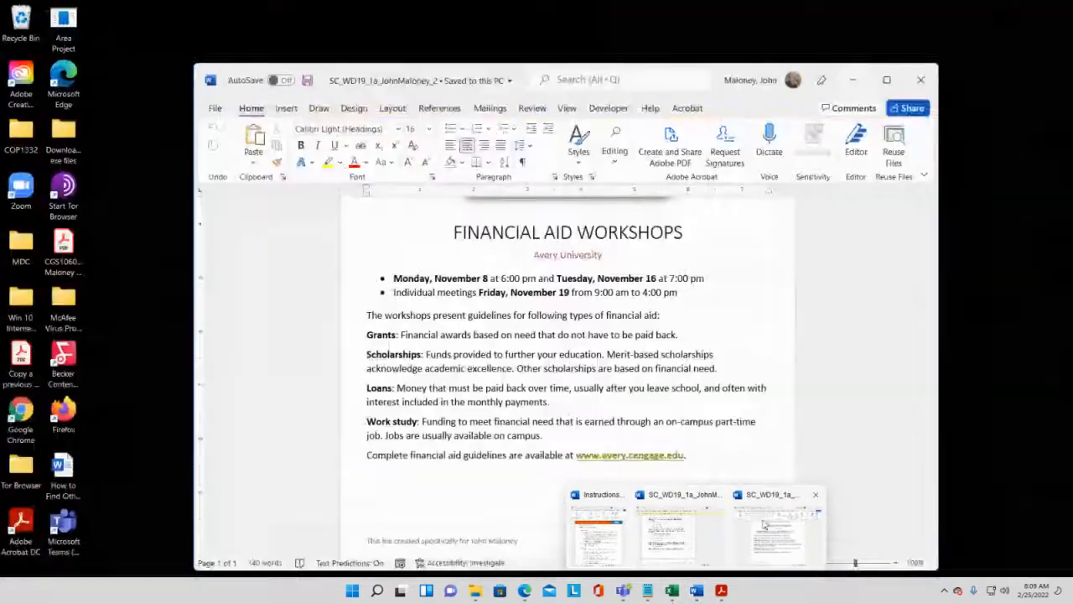
pyautogui.click(764, 525)
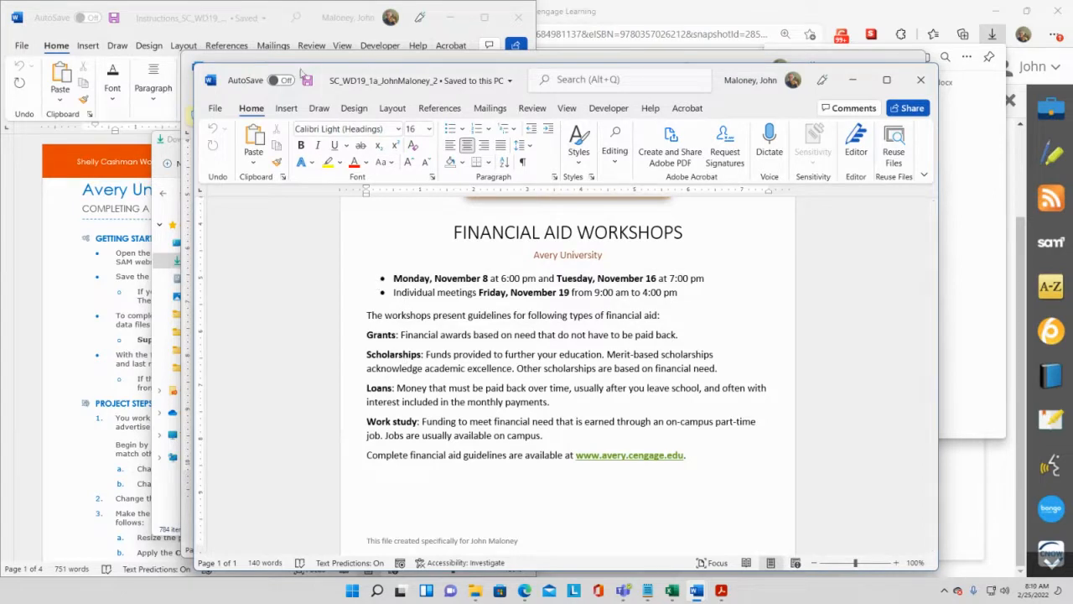
pyautogui.click(920, 80)
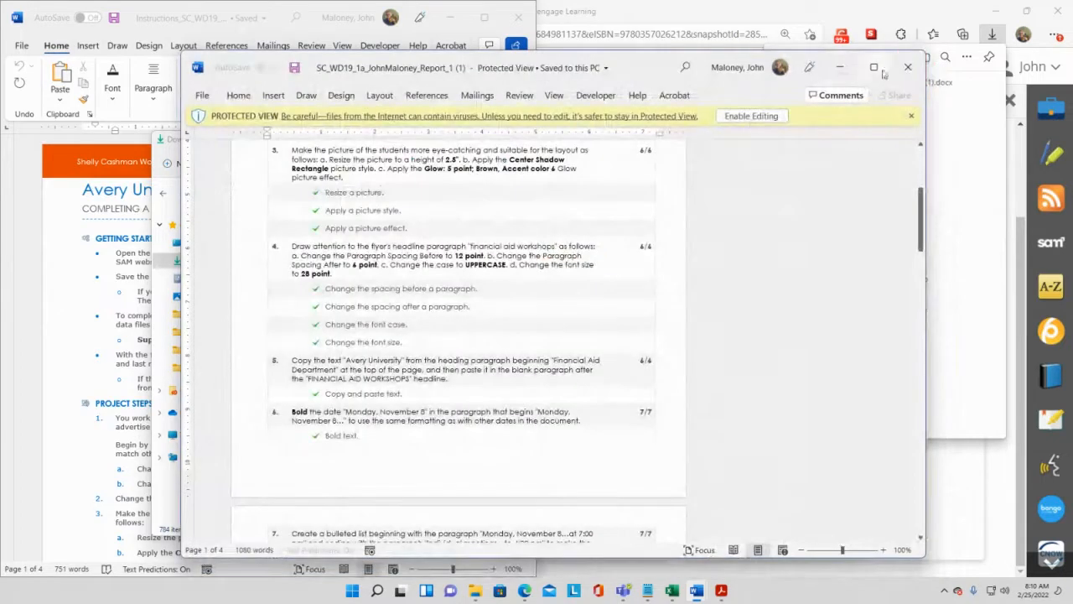
pyautogui.click(841, 67)
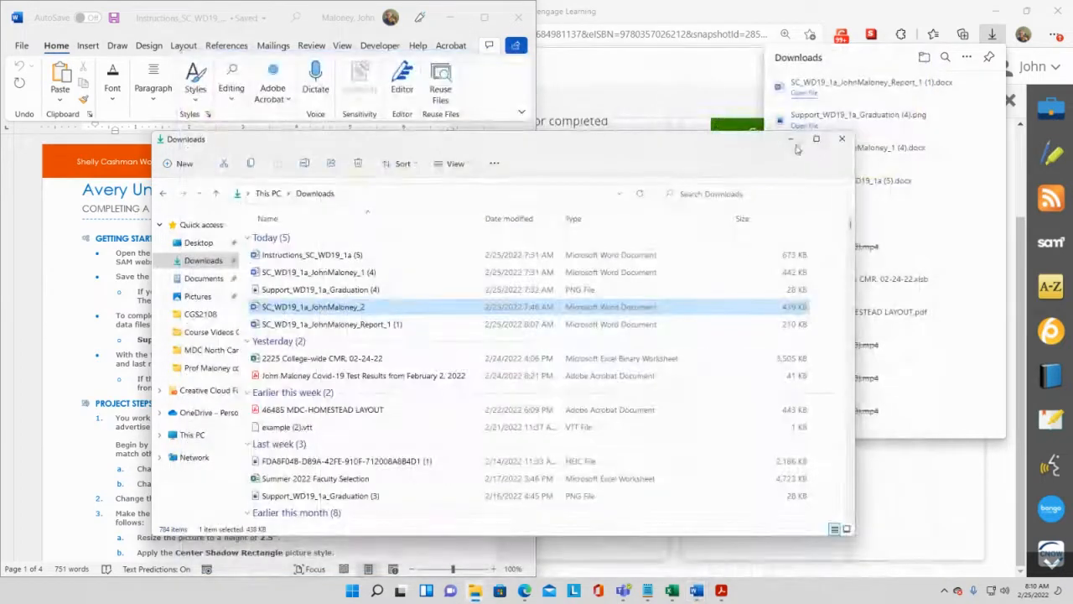
pyautogui.click(791, 139)
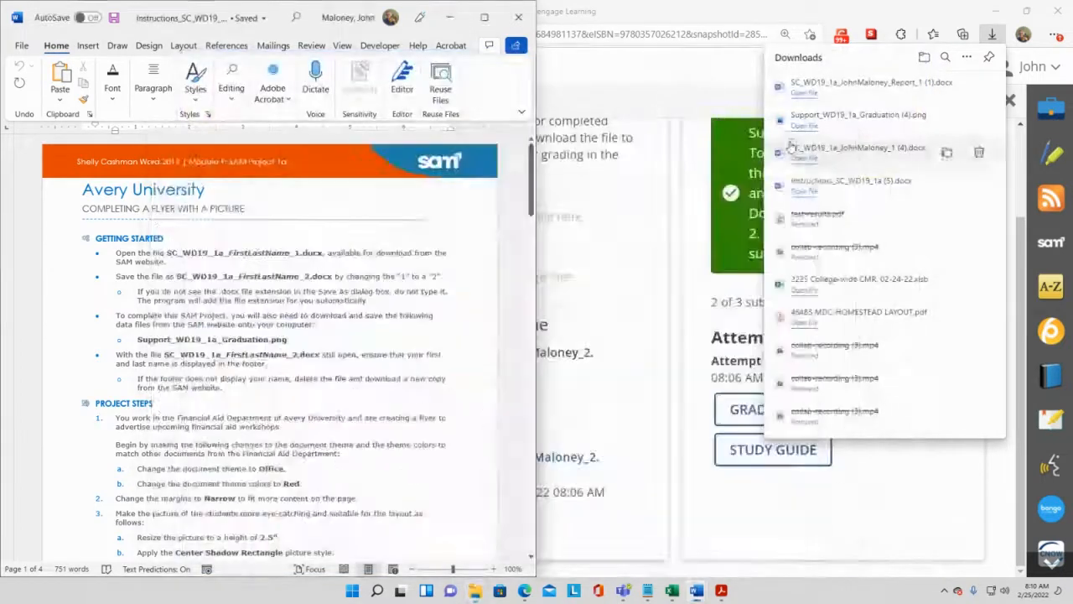
pyautogui.click(450, 18)
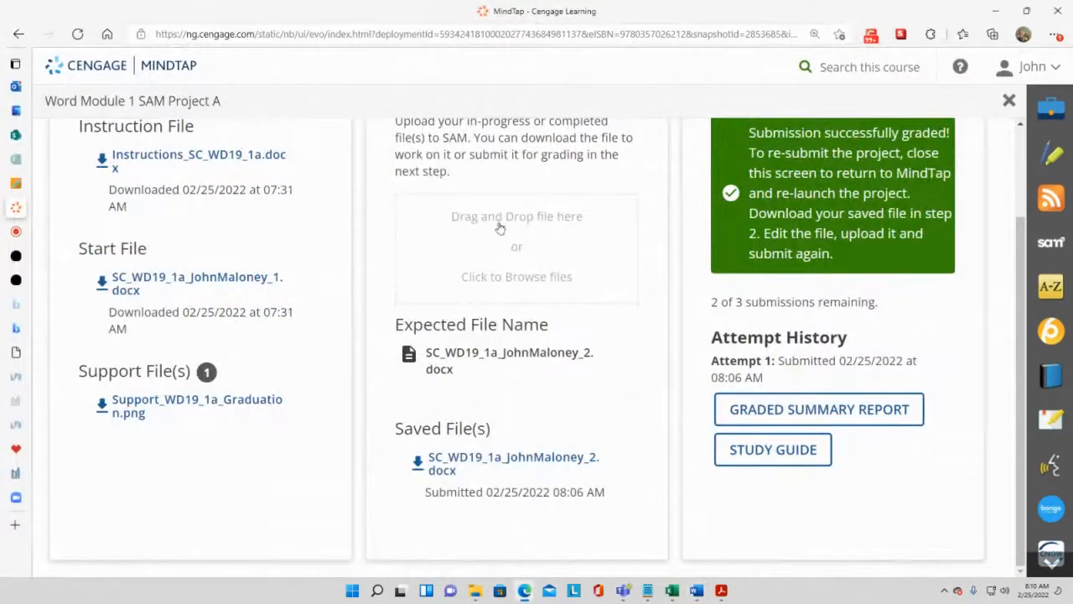
# Close and restart the Word Module 1 SAM Project A assignment, and review its download, saved file and resubmission sections.
pyautogui.click(1009, 100)
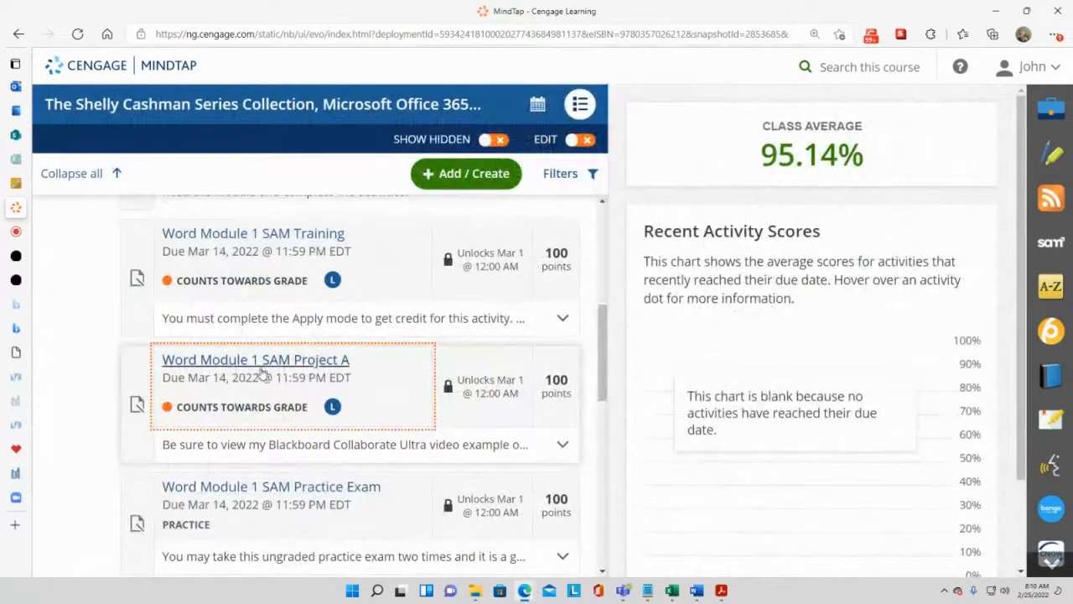
pyautogui.click(262, 364)
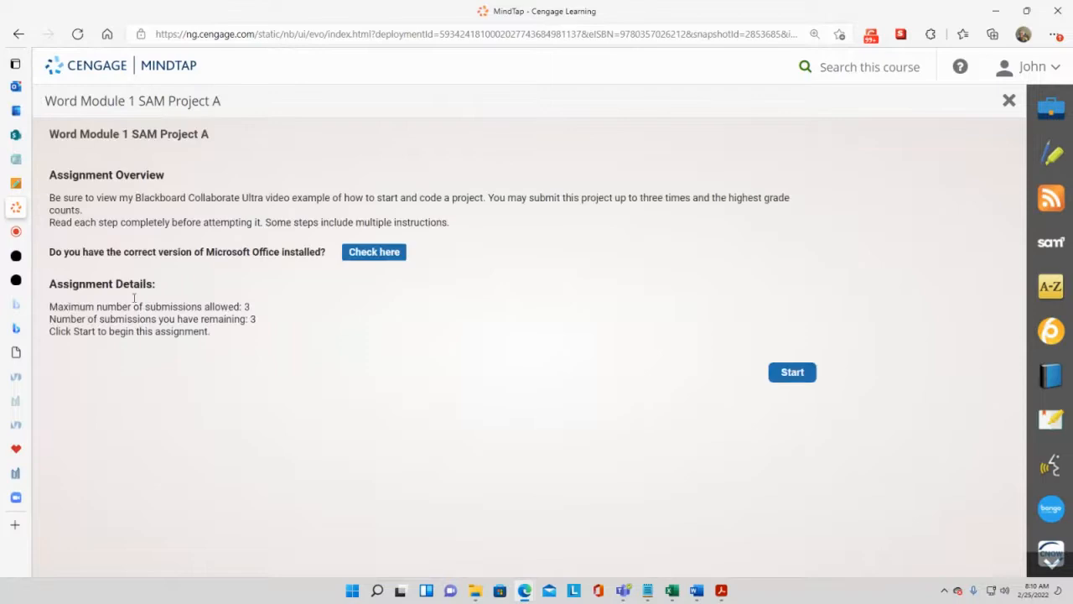
pyautogui.click(792, 372)
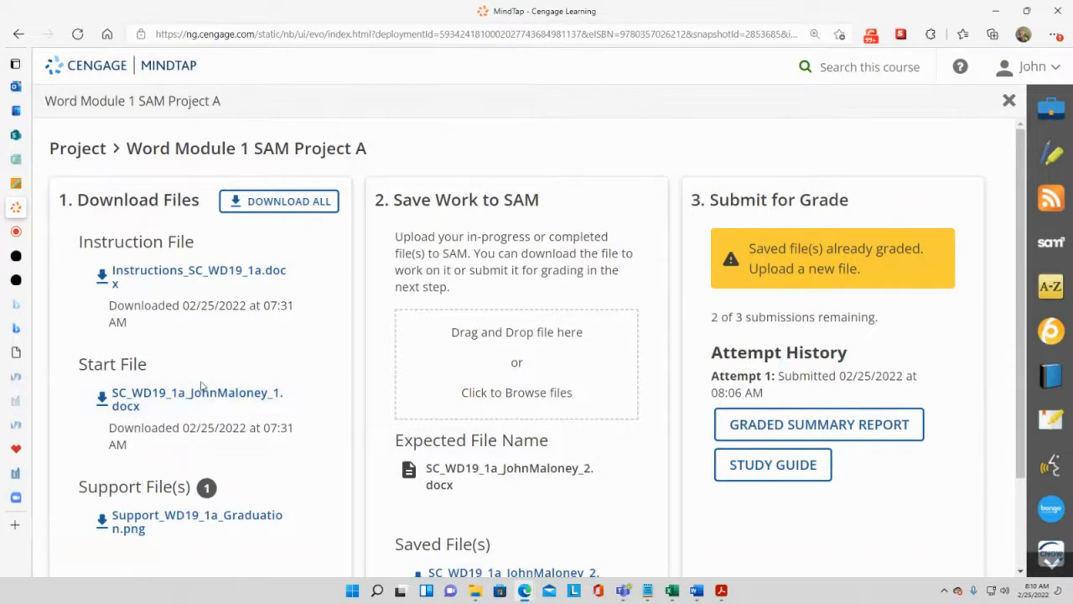
pyautogui.scroll(-1, 201, 388)
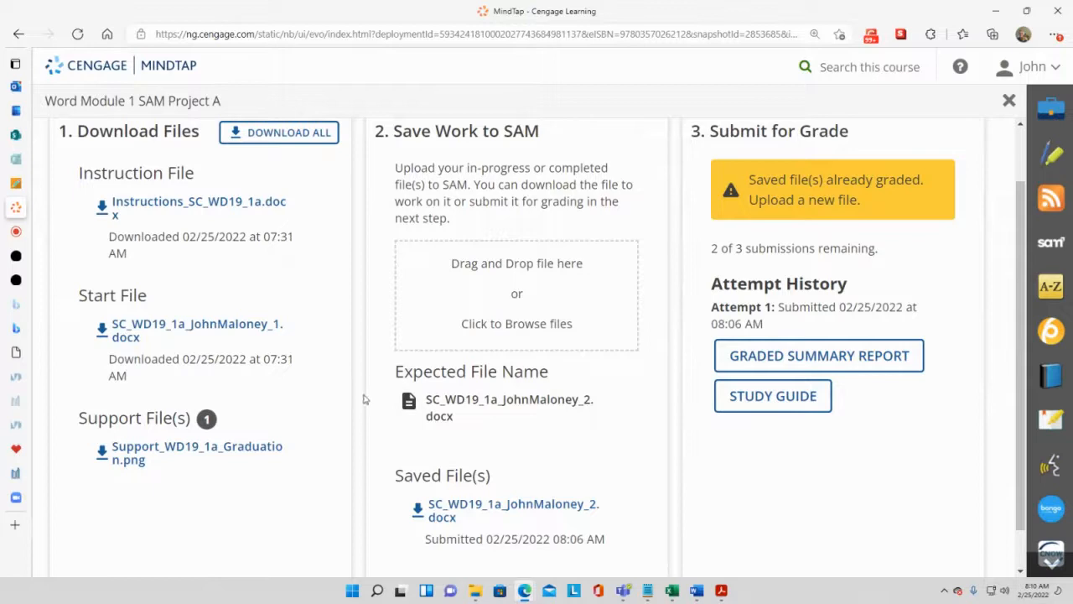
pyautogui.scroll(-1, 439, 472)
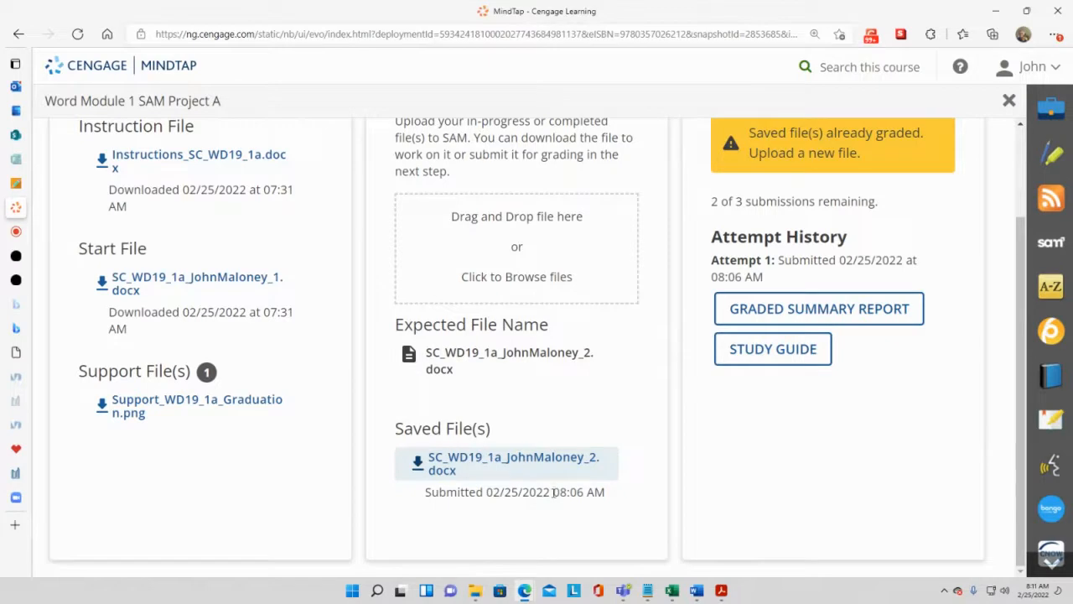
pyautogui.scroll(2, 688, 312)
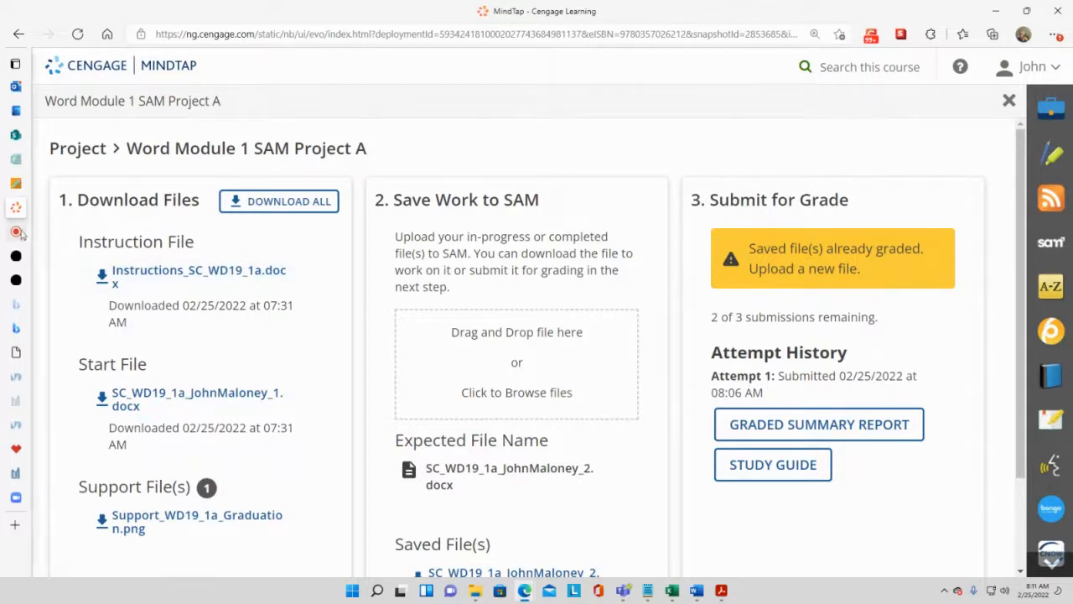
# Switch to the Bb Collaborate session and open its session menu.
pyautogui.click(52, 233)
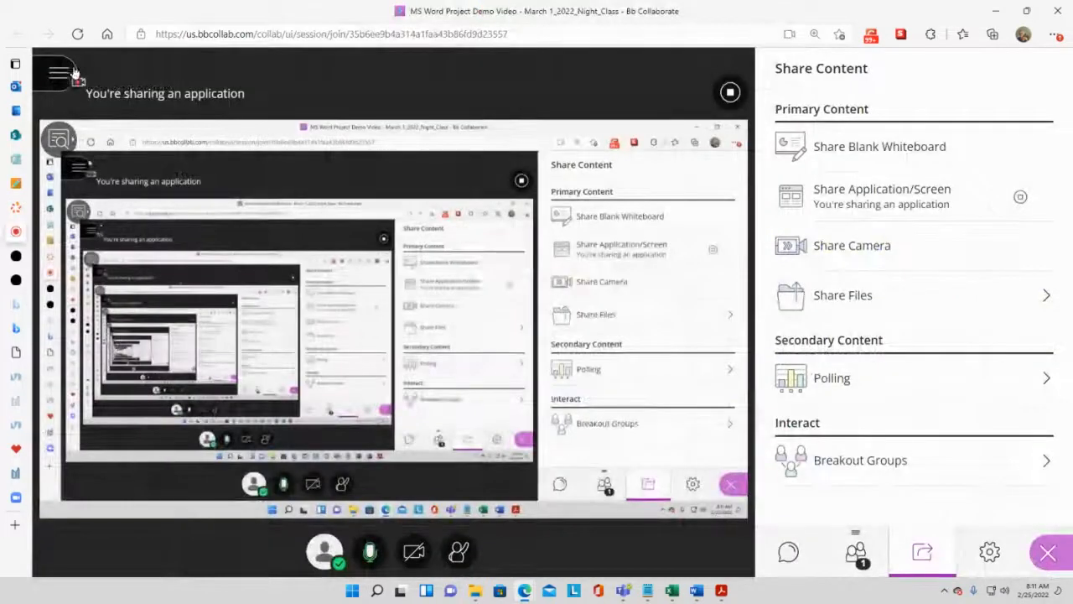
pyautogui.click(62, 74)
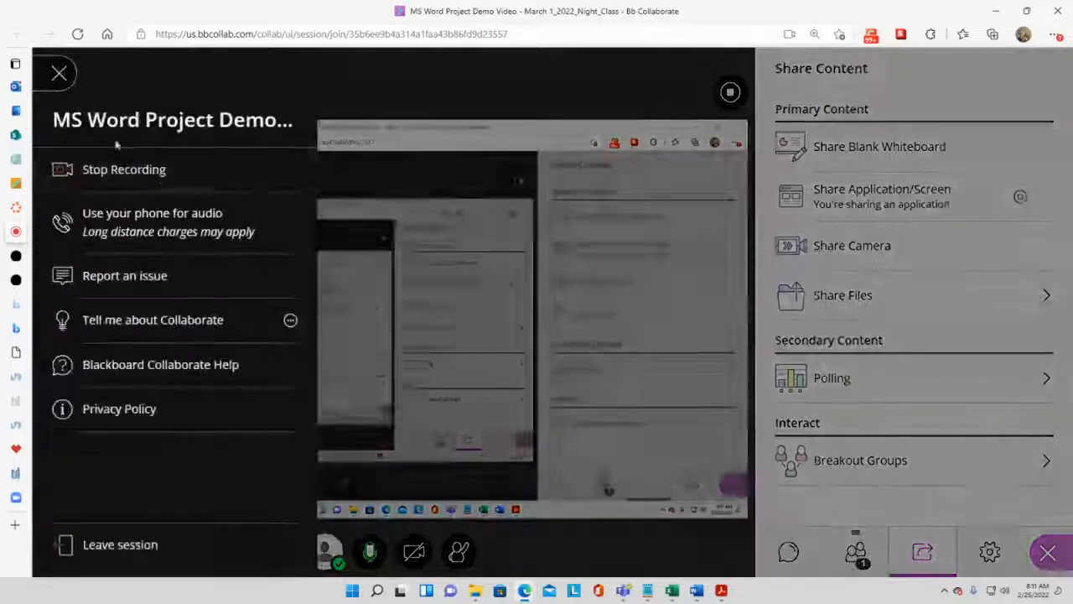